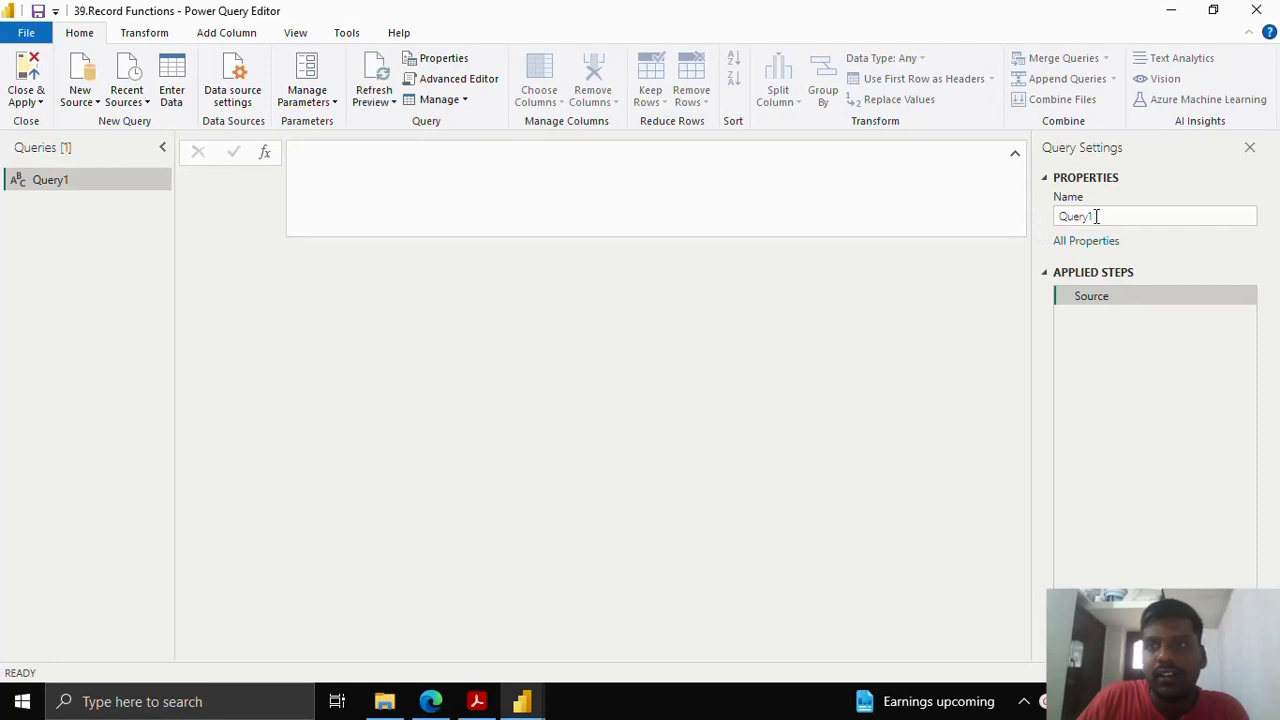
# - Replace the query name Query1 with 'Record' in Query Settings
pyautogui.moveTo(1095, 216); pyautogui.dragTo(1050, 216)
pyautogui.write('Re')
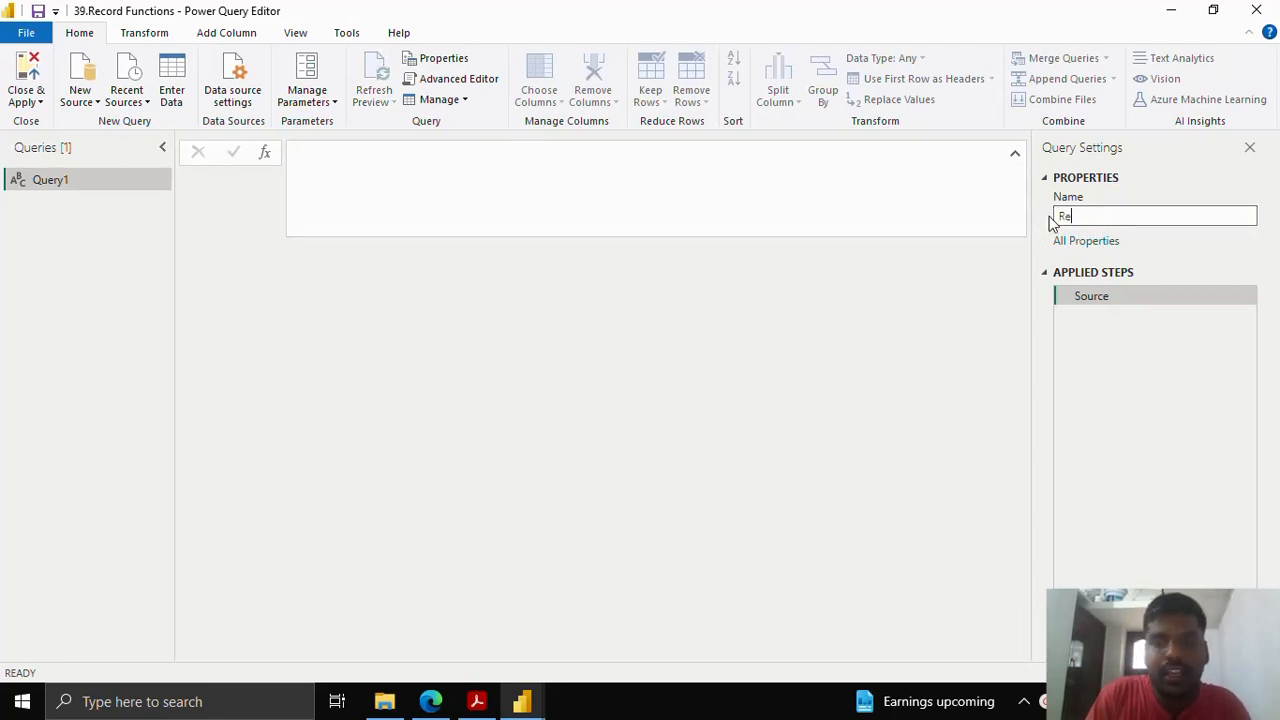
pyautogui.write('cord')
pyautogui.press('Return')
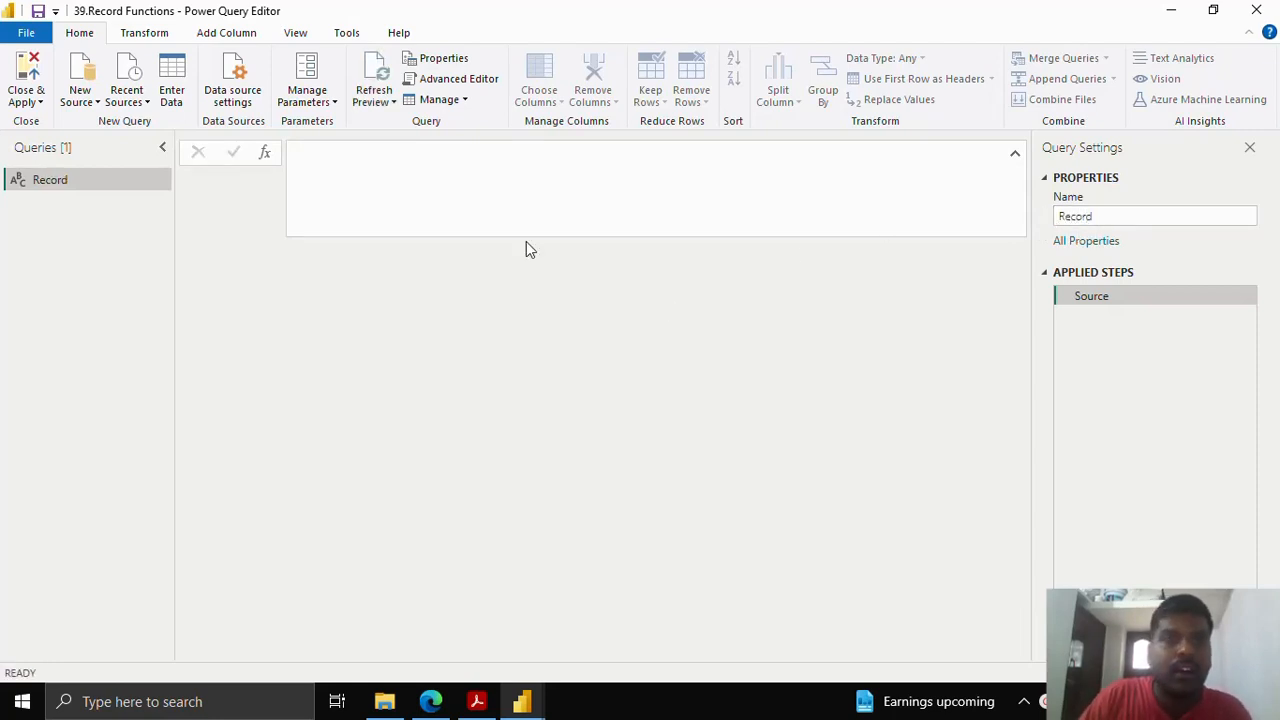
# - Write the Source formula as a record literal with a Name, Age = 25 and an Email address
pyautogui.click(476, 187)
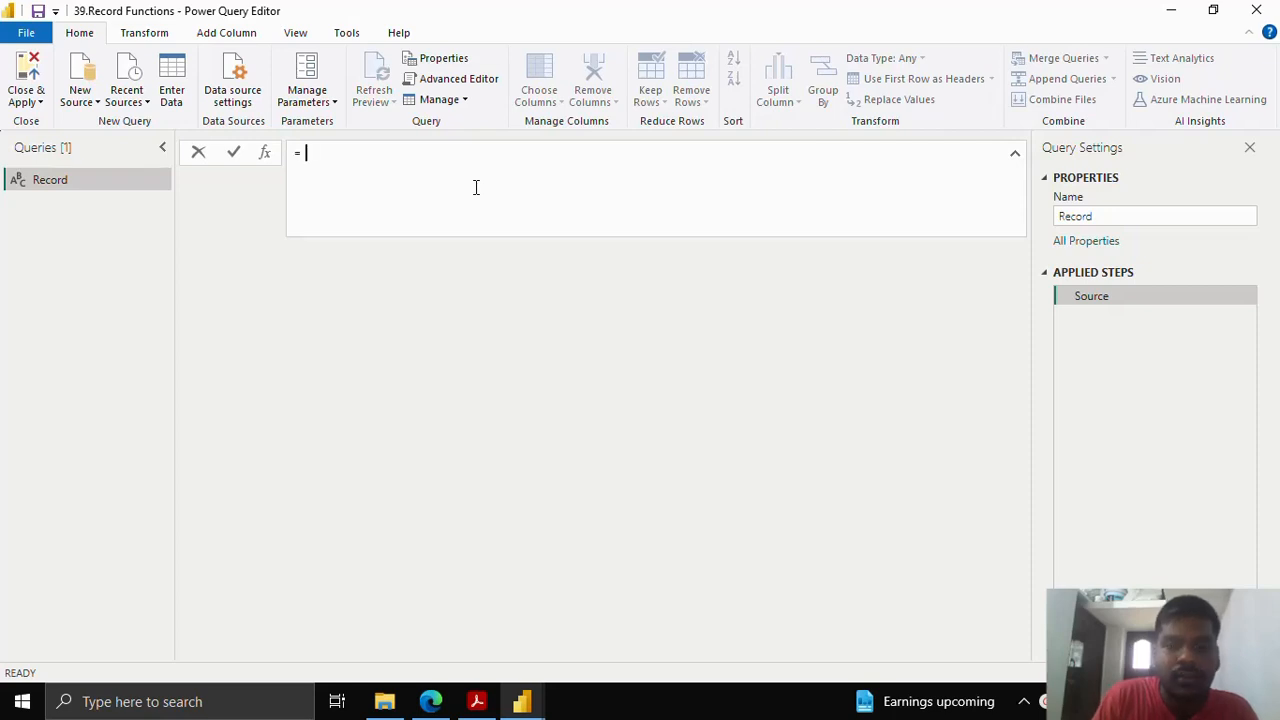
pyautogui.write('[')
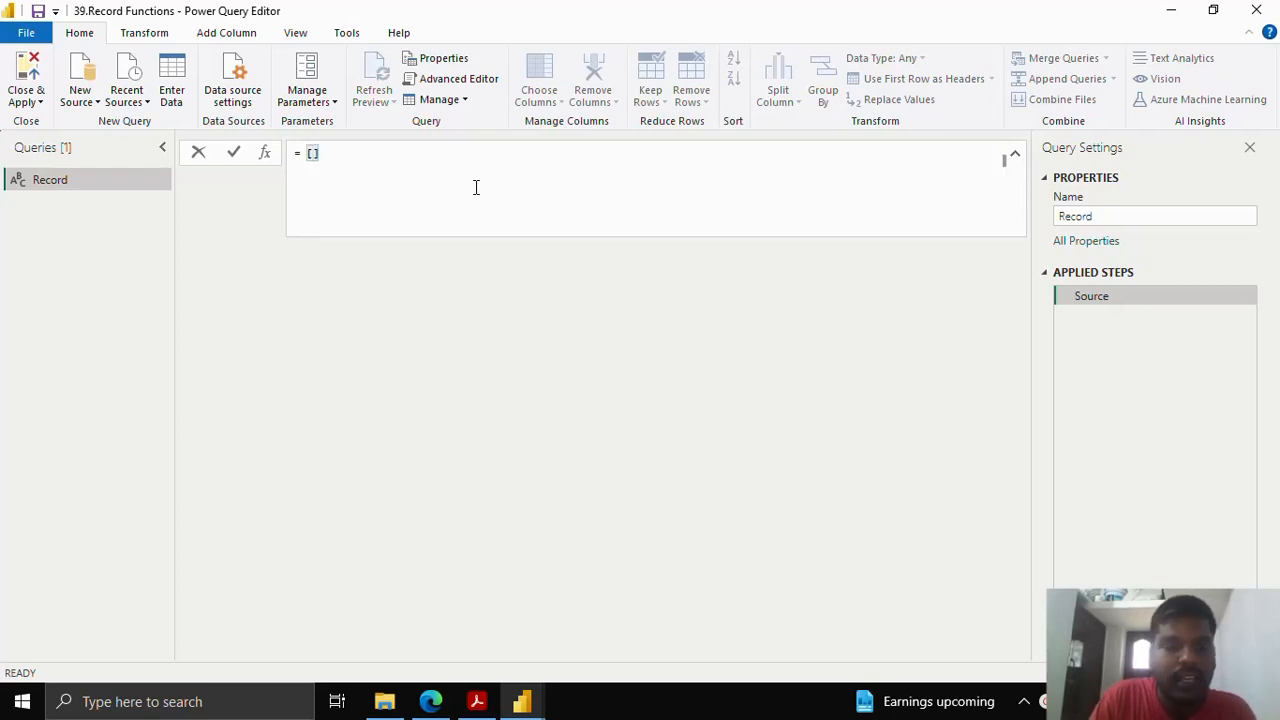
pyautogui.write('Name')
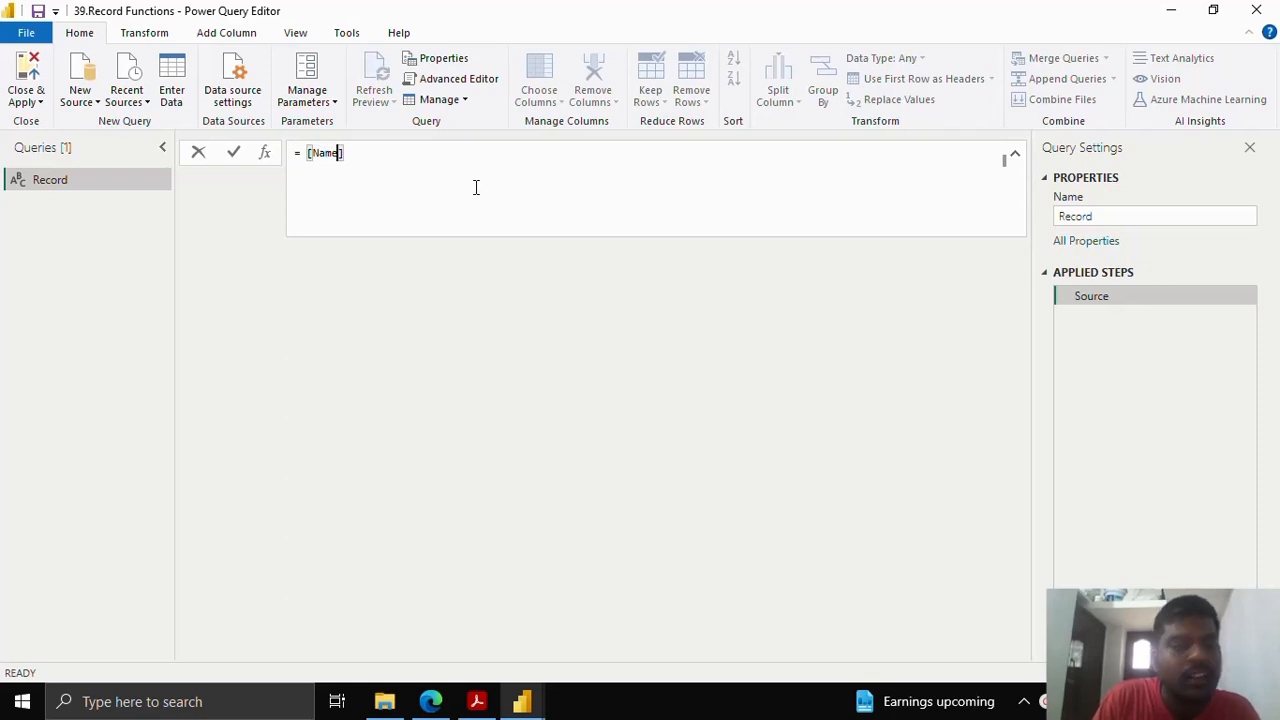
pyautogui.write(' = ')
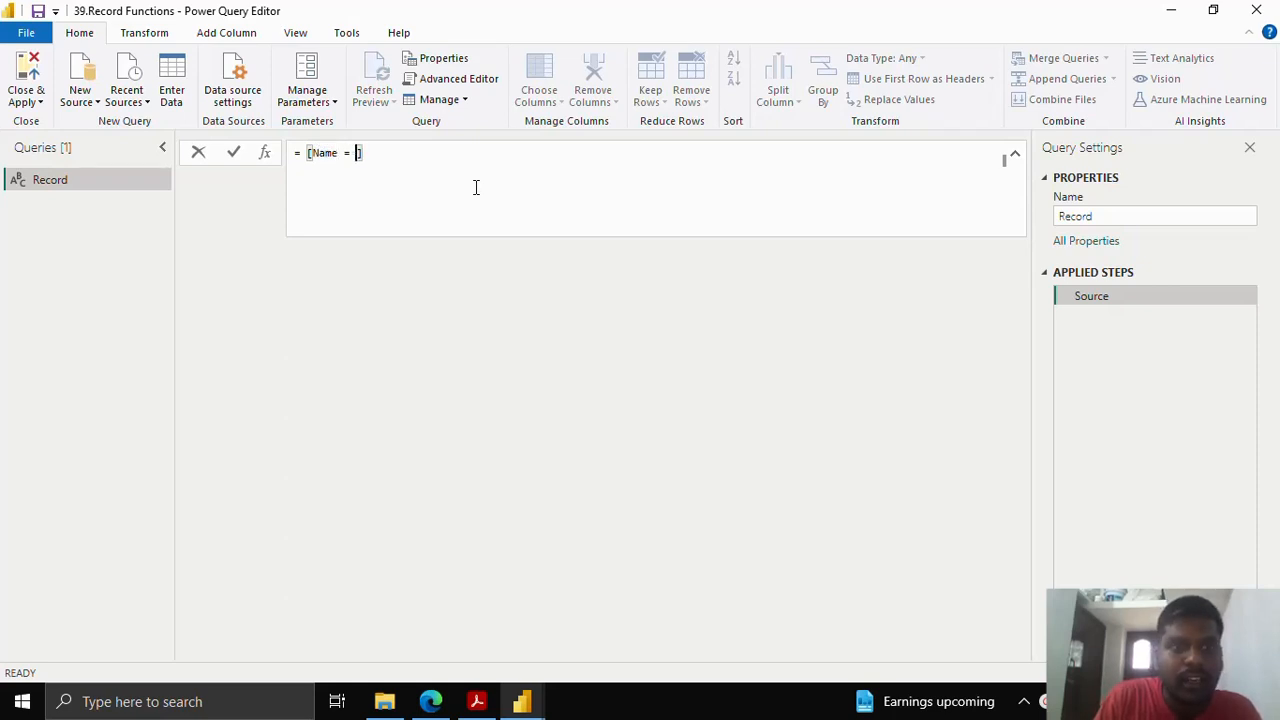
pyautogui.write('"')
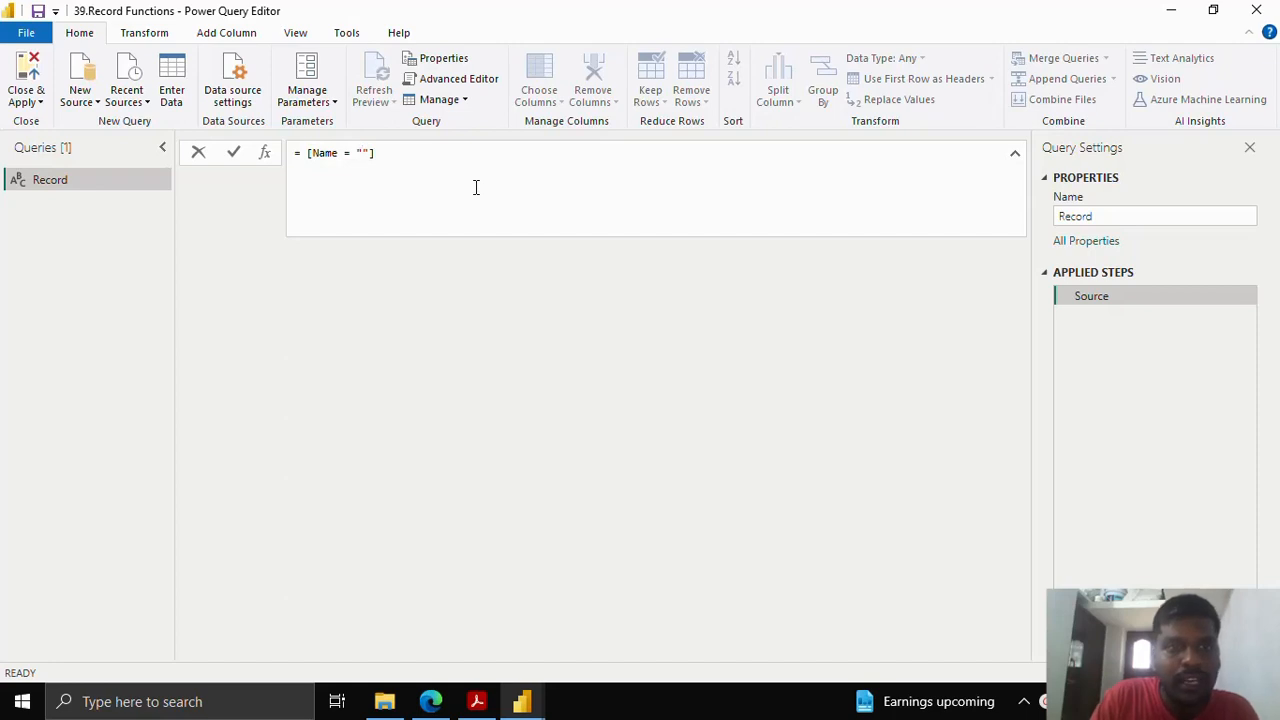
pyautogui.write('John')
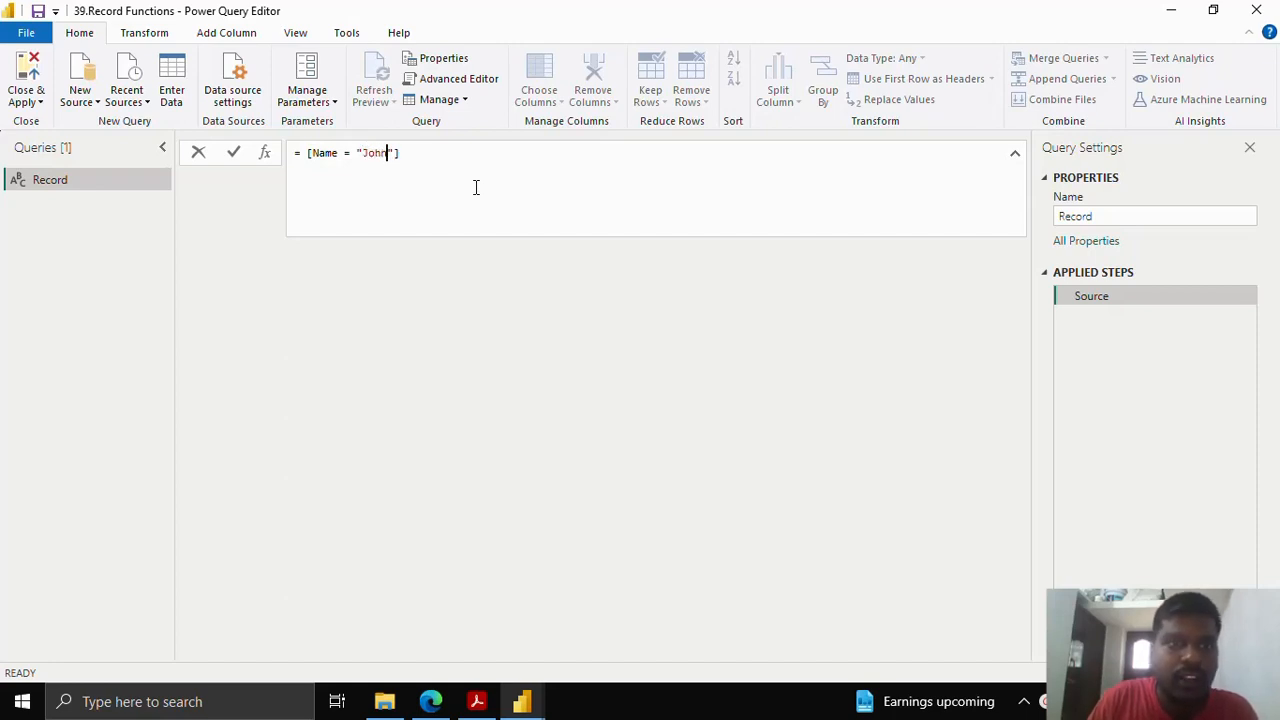
pyautogui.press('Right')
pyautogui.write(',')
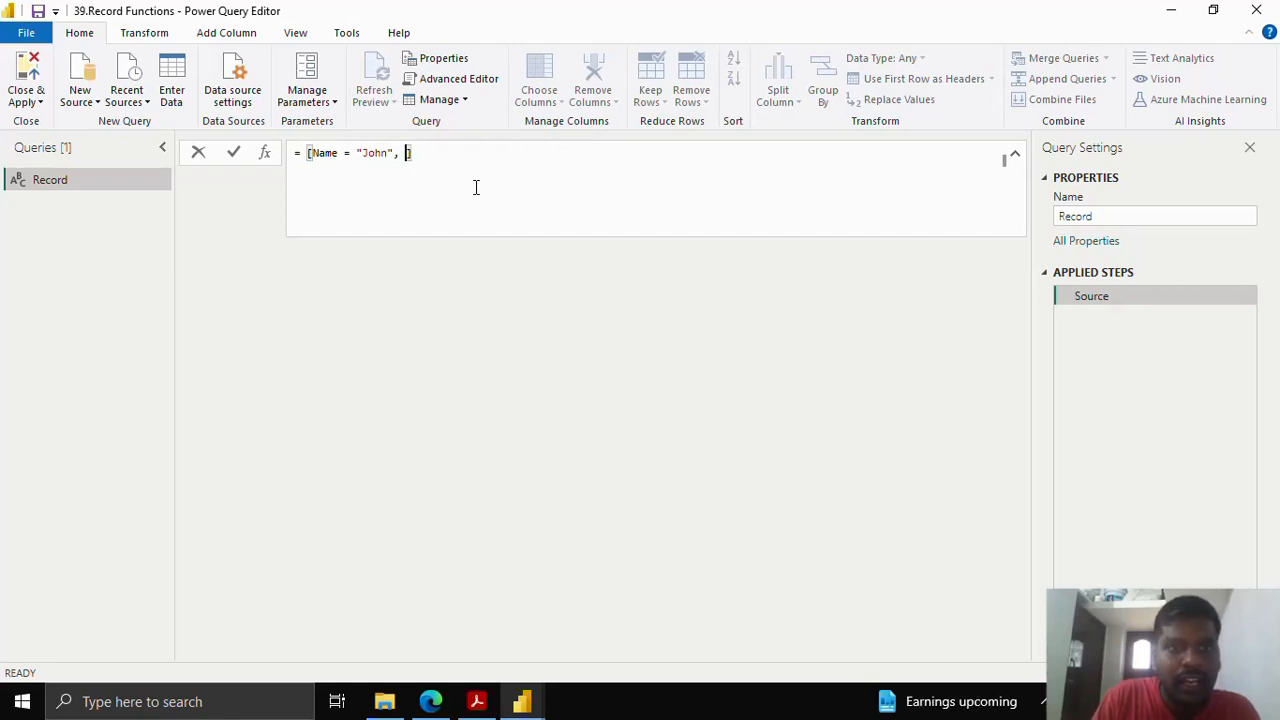
pyautogui.write('Age')
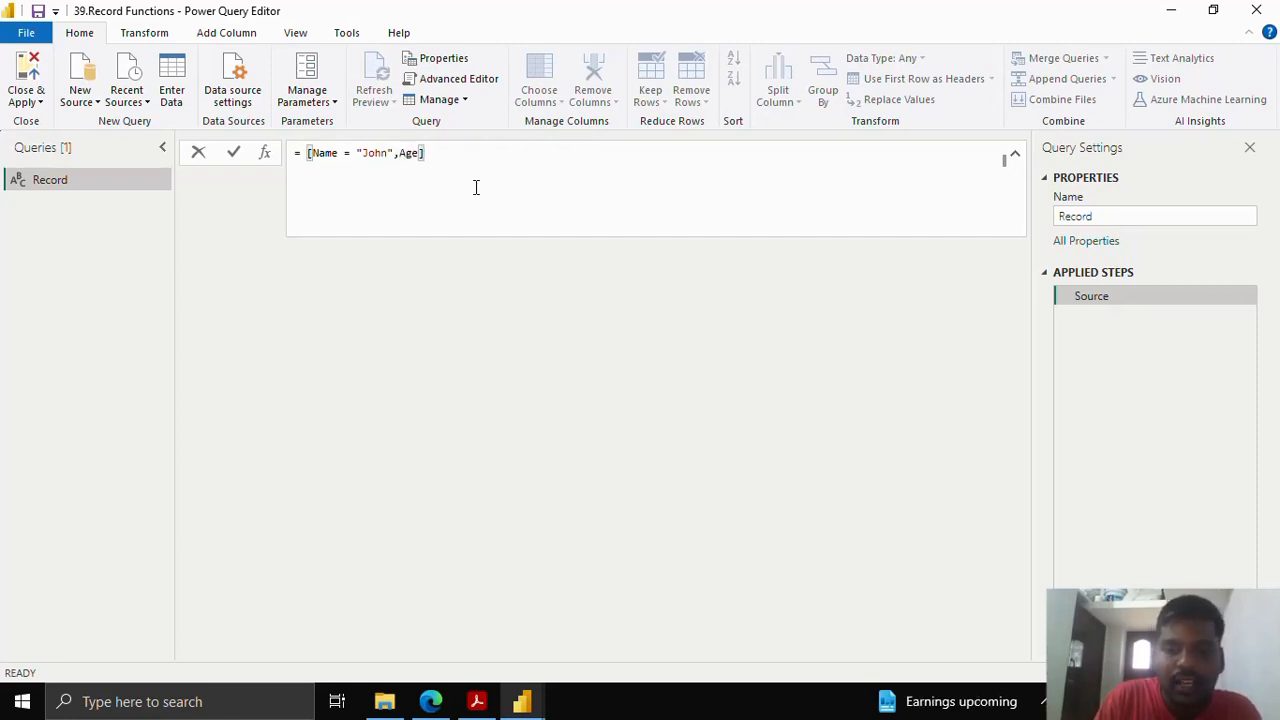
pyautogui.write('=')
pyautogui.press('BackSpace')
pyautogui.press('BackSpace')
pyautogui.write('= 25')
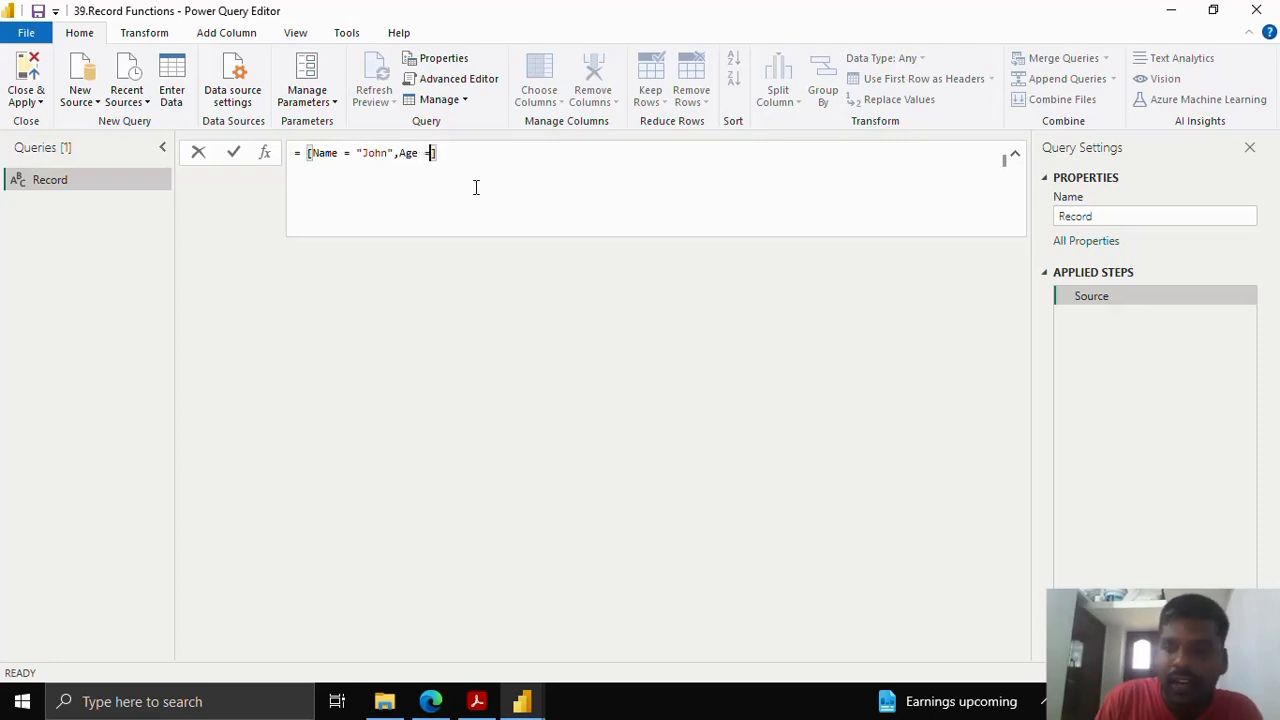
pyautogui.write(', ')
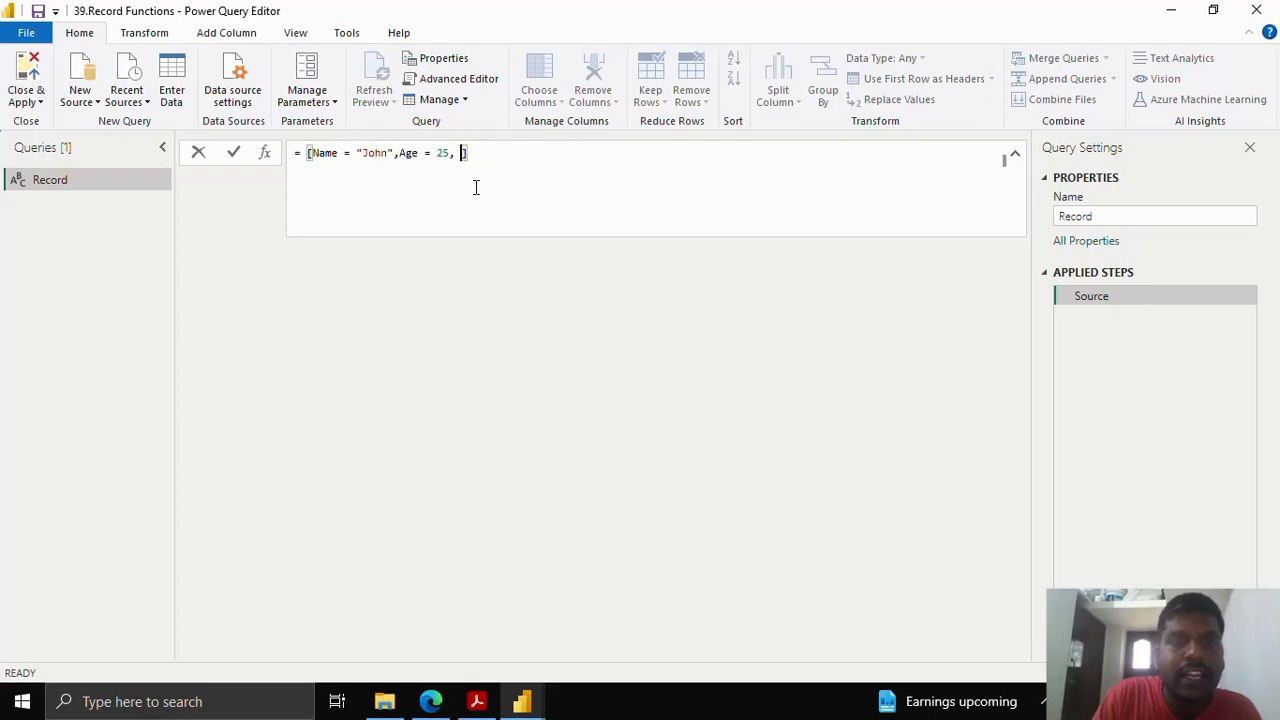
pyautogui.write('Email = ')
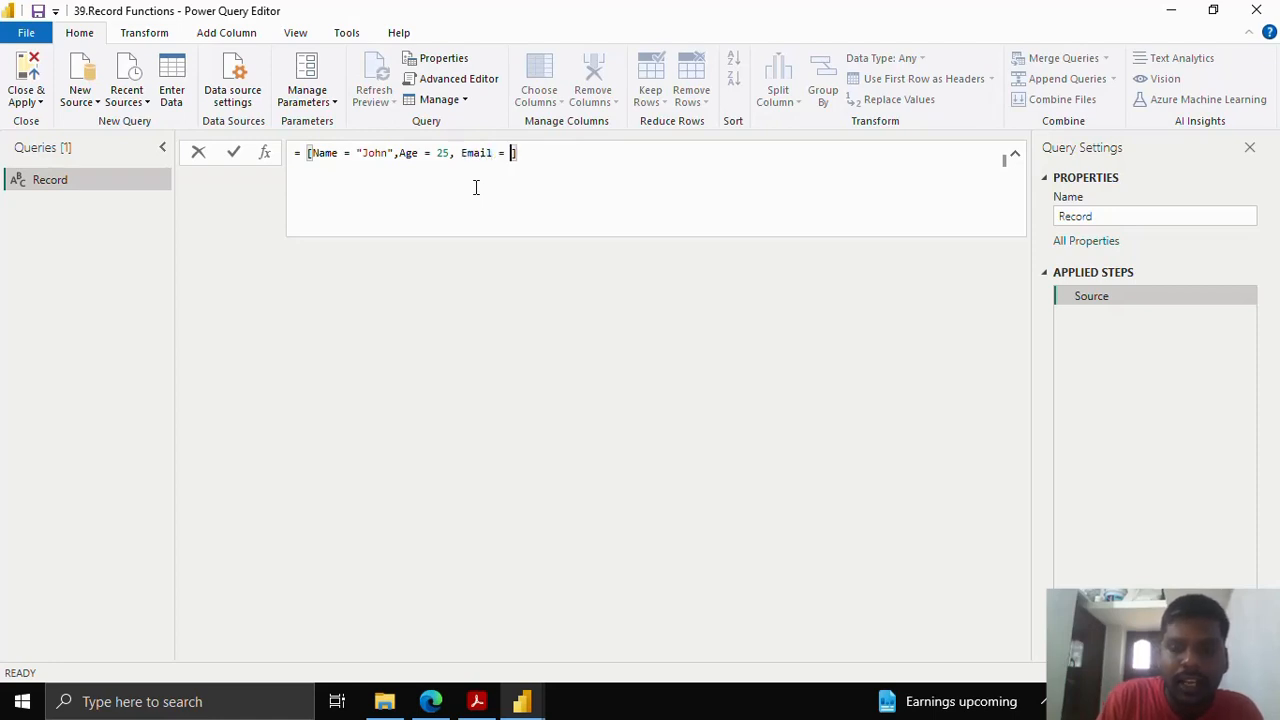
pyautogui.write('"j')
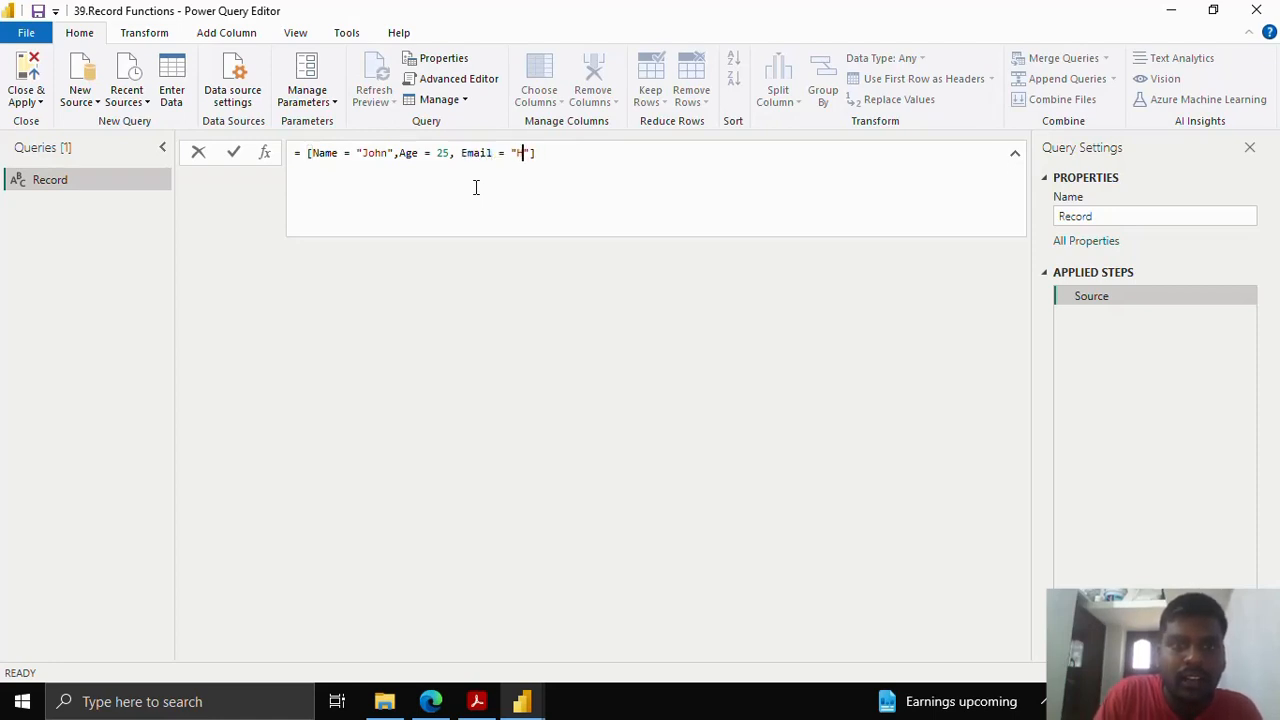
pyautogui.press('BackSpace')
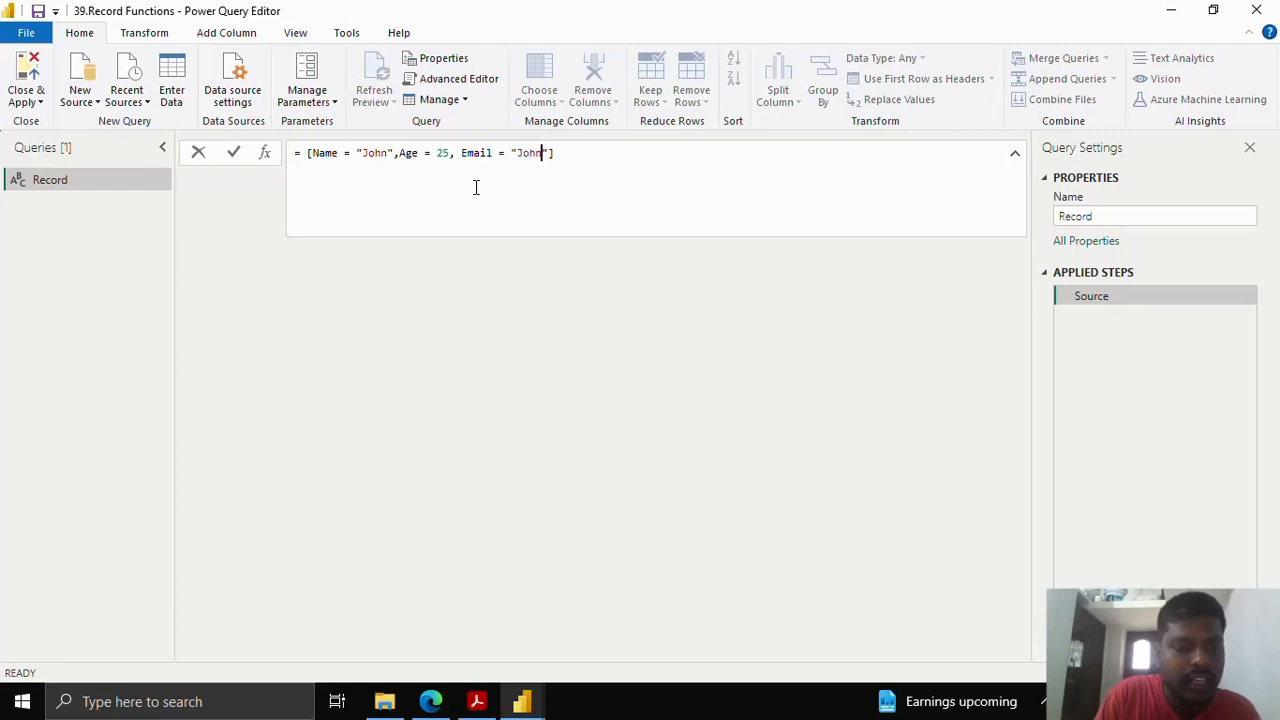
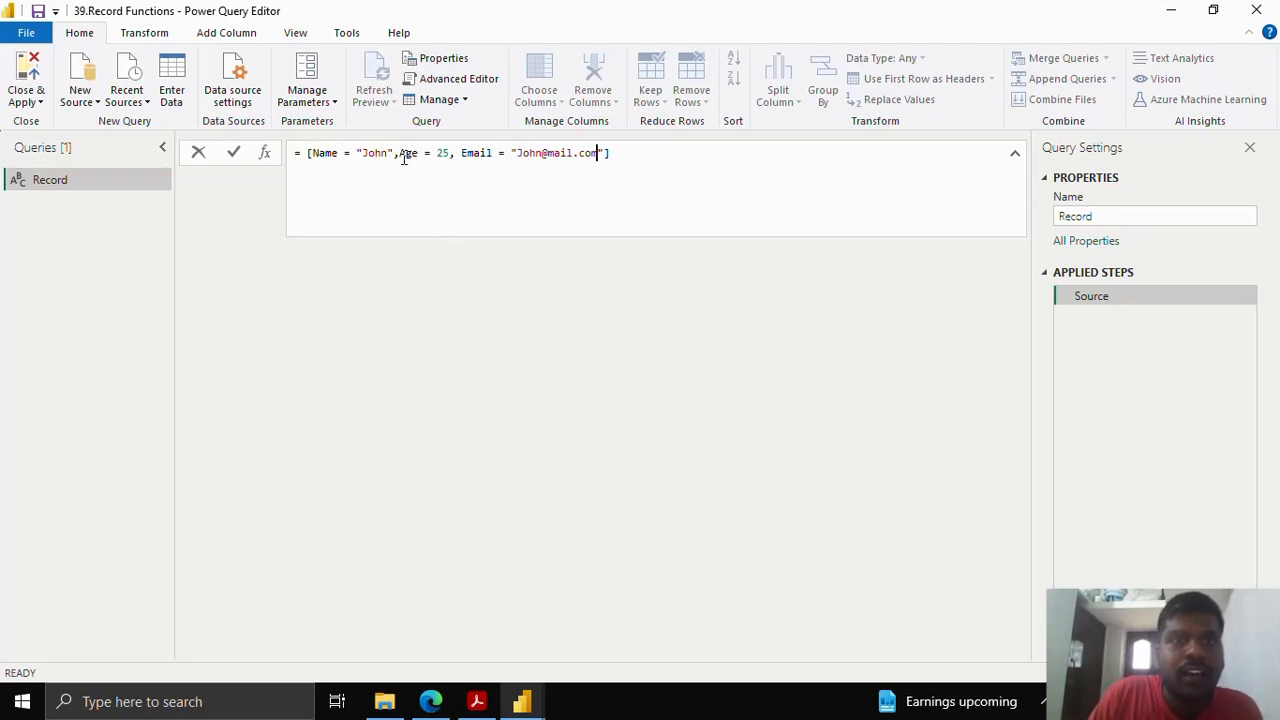
pyautogui.click(622, 154)
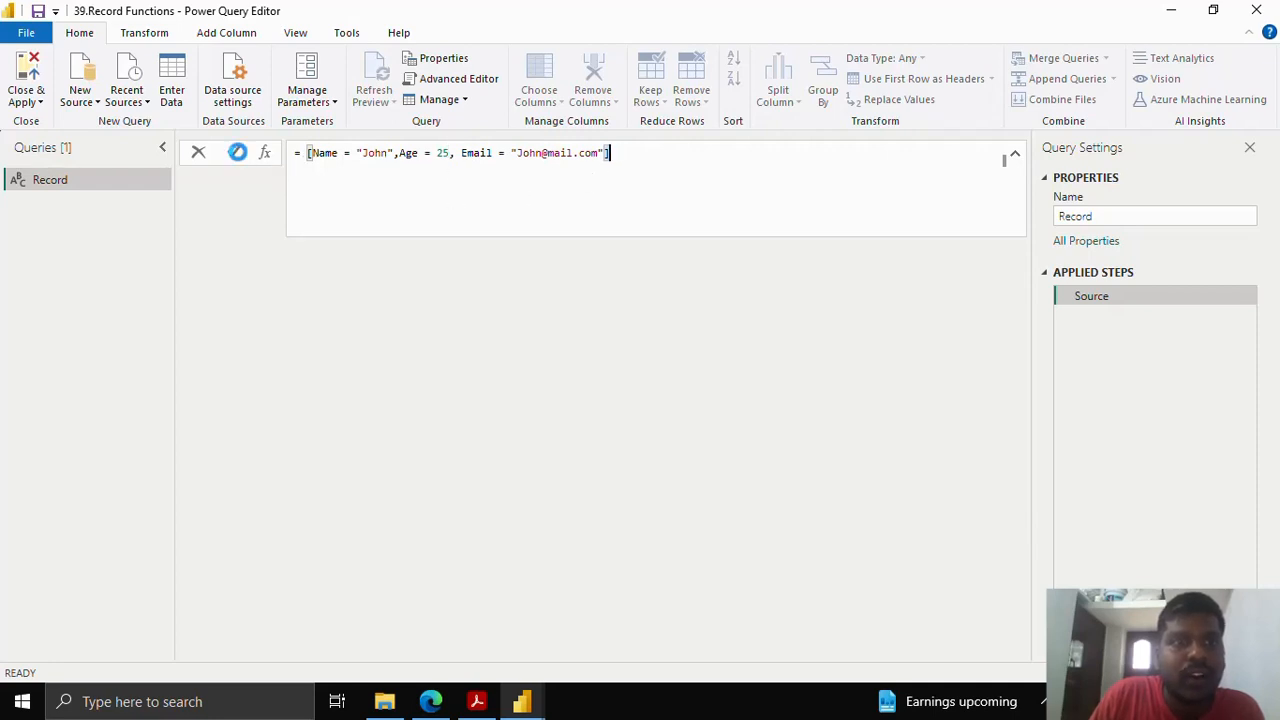
pyautogui.click(237, 153)
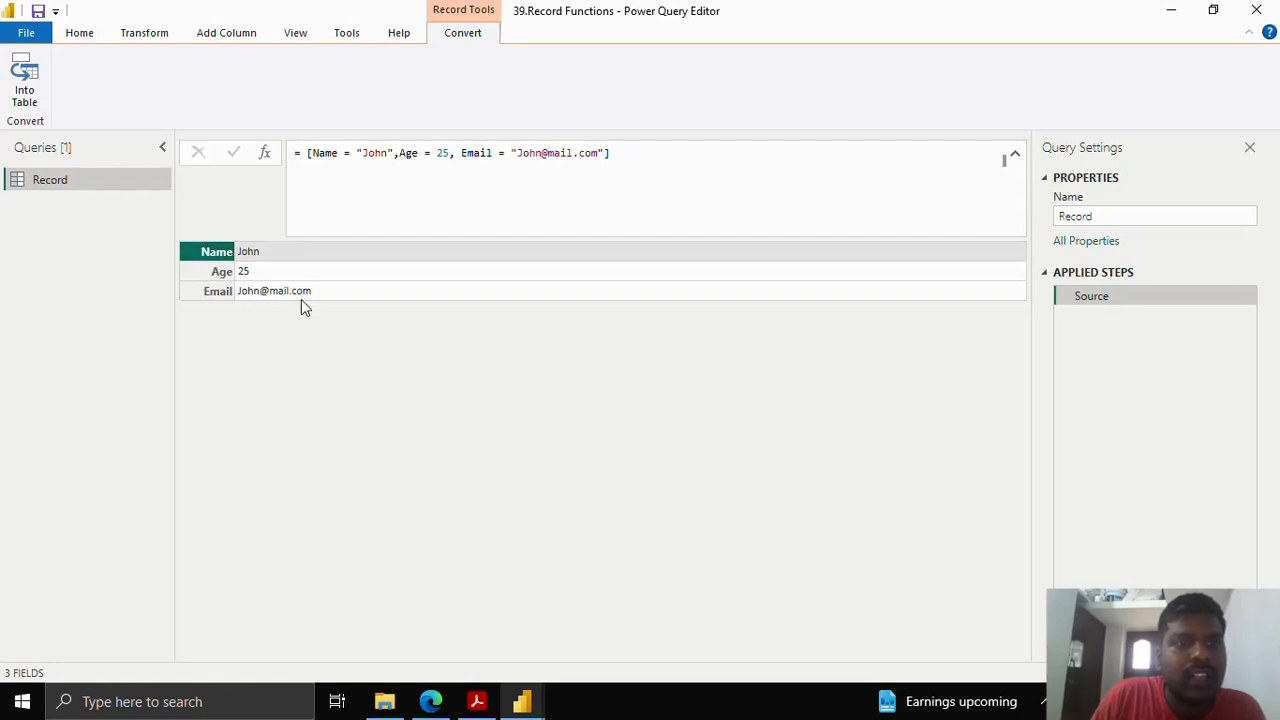
pyautogui.click(736, 234)
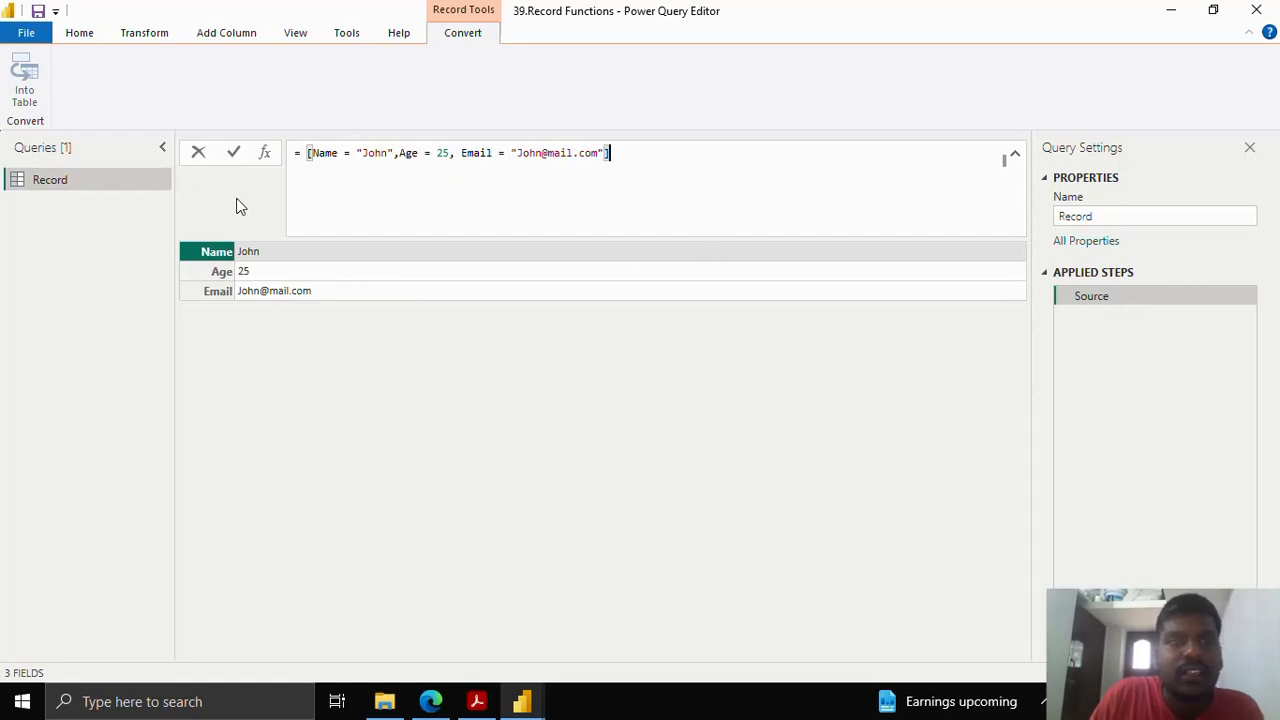
pyautogui.click(268, 159)
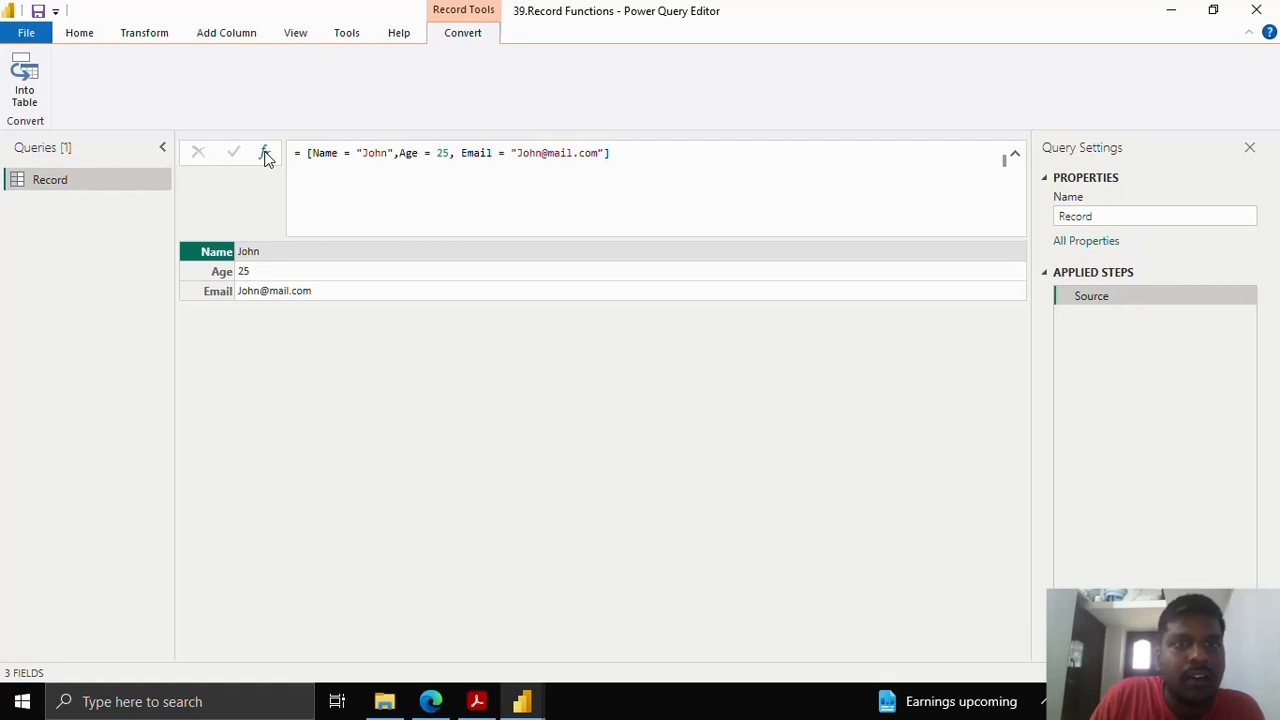
# - Add a Custom1 step with the formula = Record.FieldCount(Source)
pyautogui.click(265, 156)
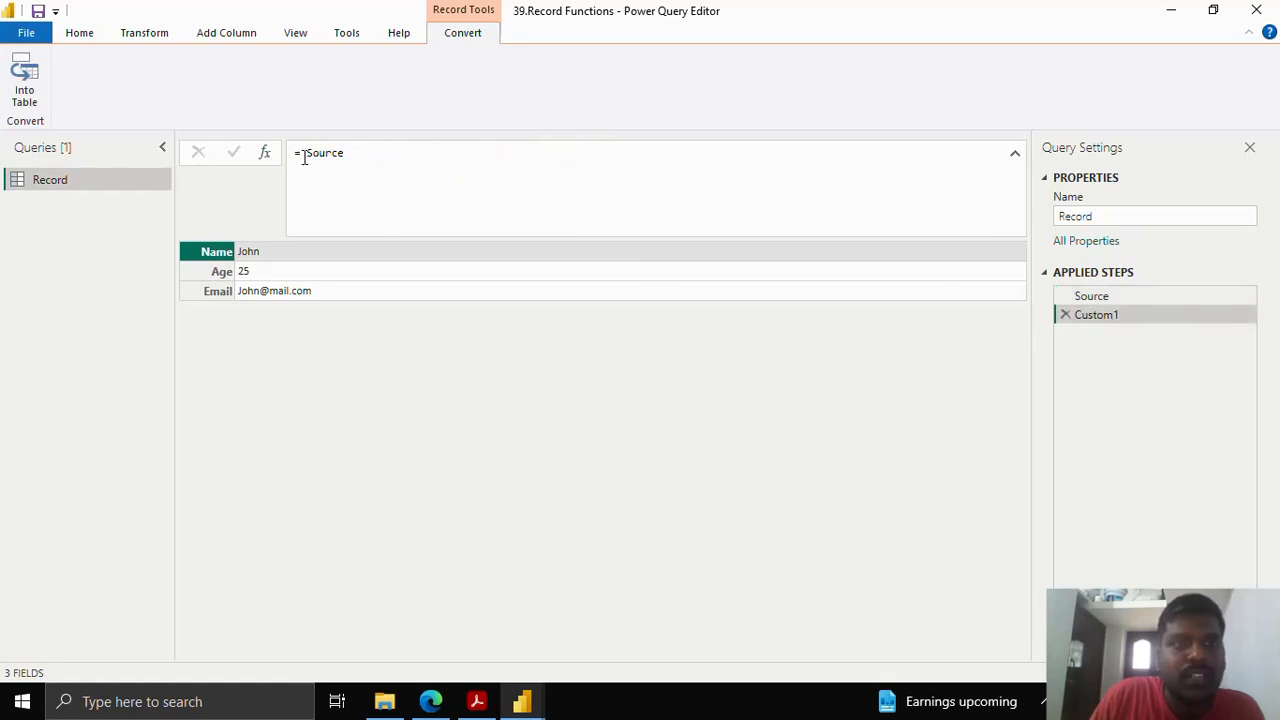
pyautogui.click(305, 155)
pyautogui.moveTo(305, 153); pyautogui.dragTo(345, 152)
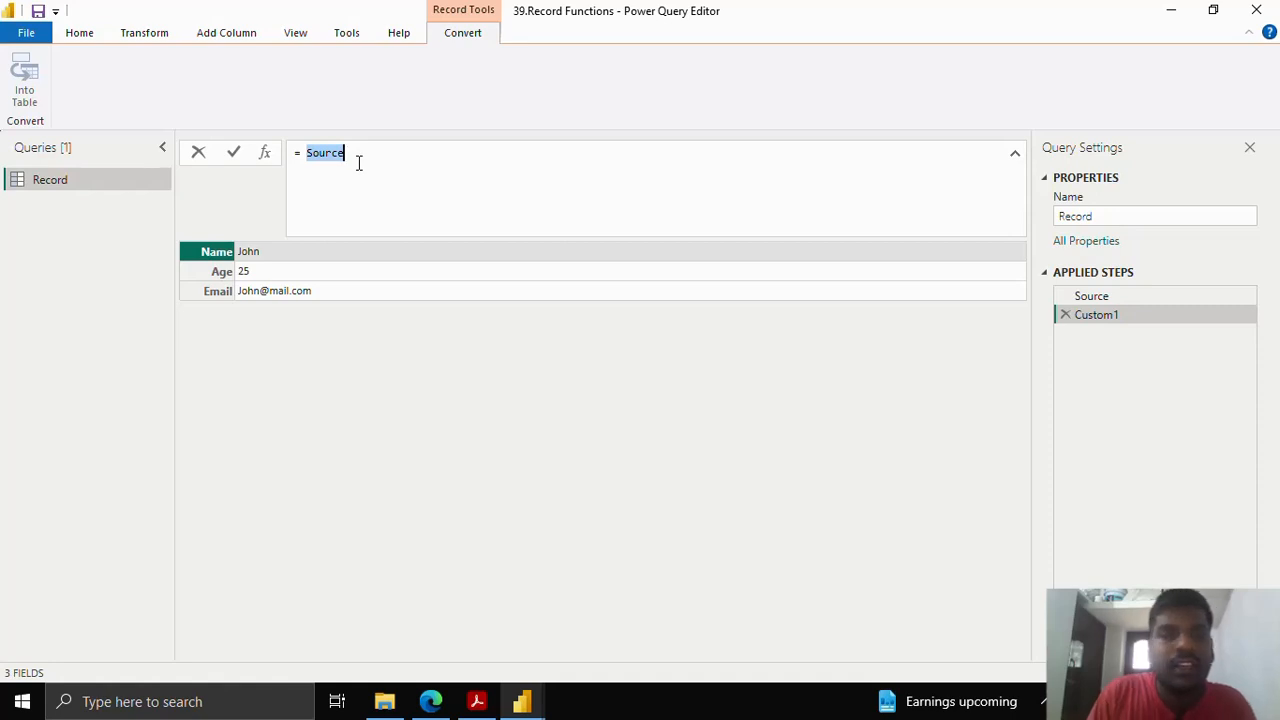
pyautogui.press('BackSpace')
pyautogui.write('Re')
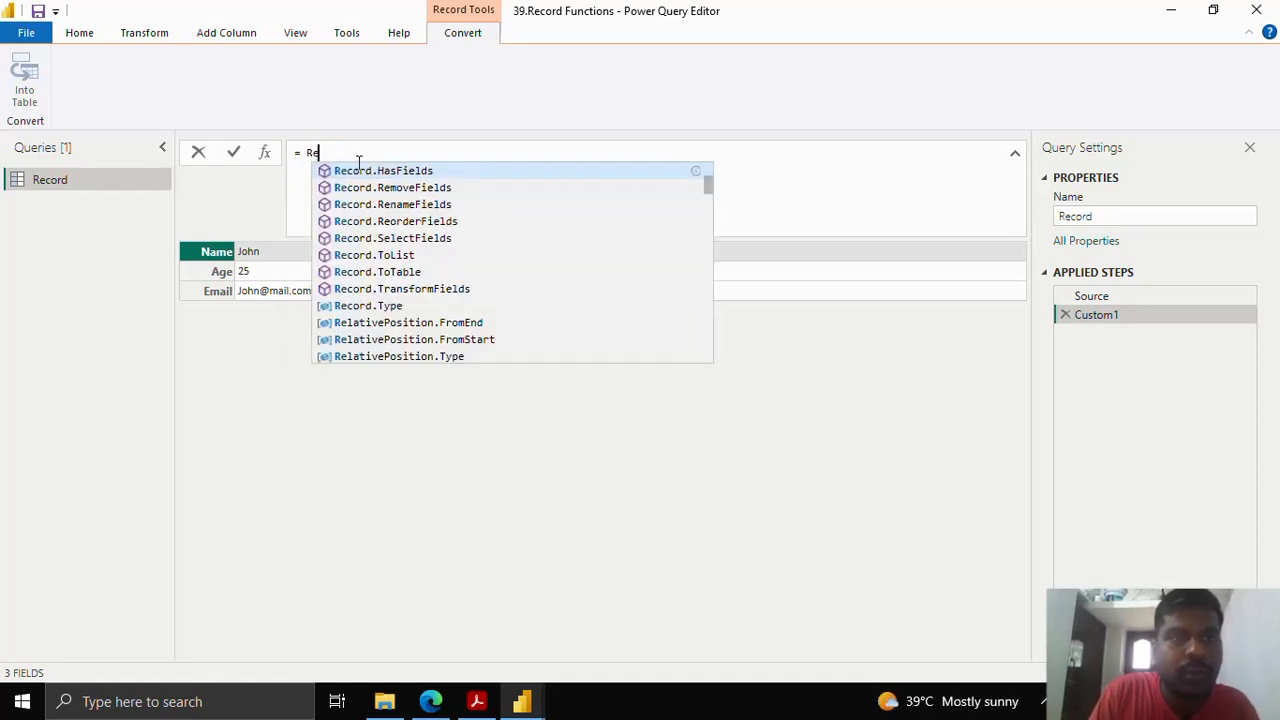
pyautogui.write('cord')
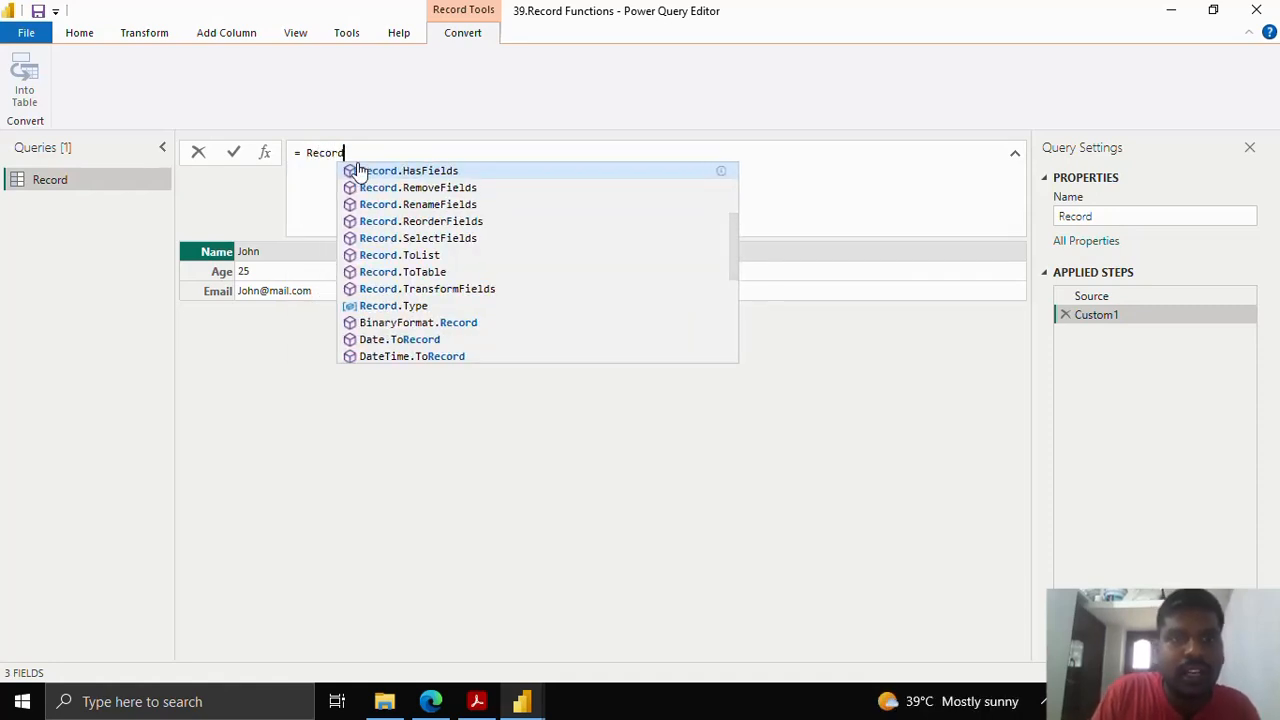
pyautogui.write('.Field')
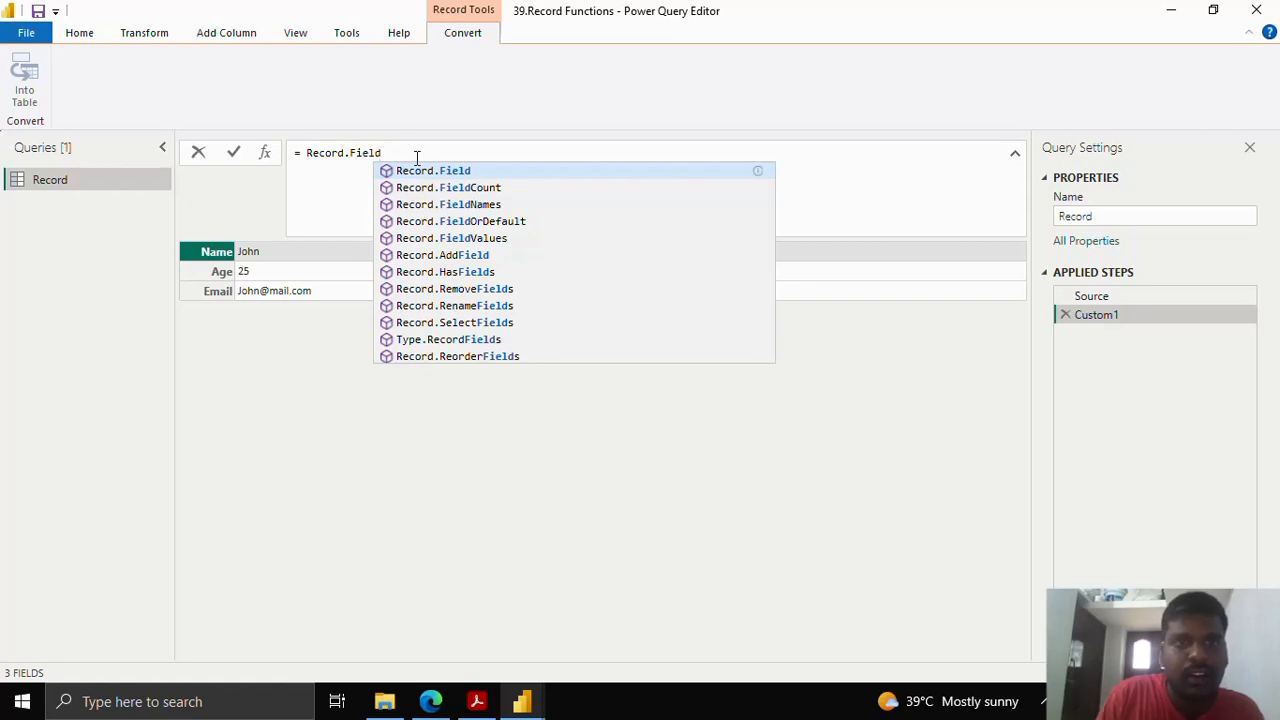
pyautogui.press('Down')
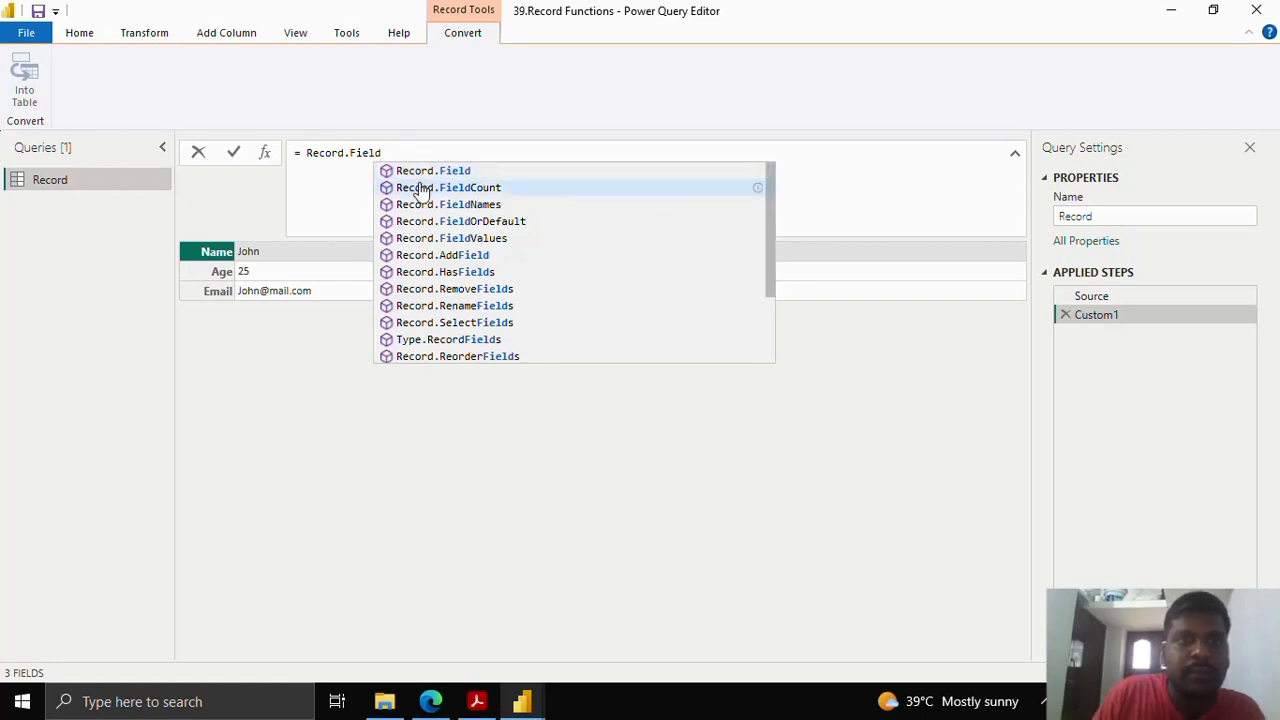
pyautogui.click(421, 185)
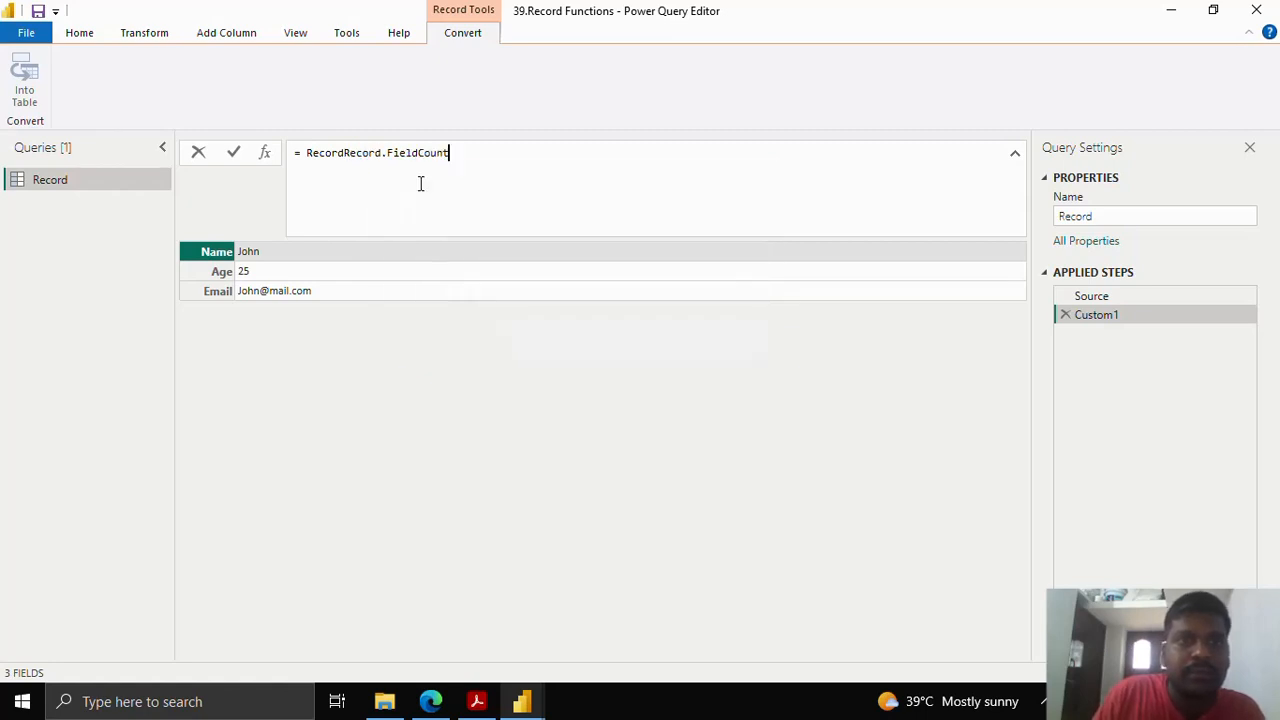
pyautogui.doubleClick(347, 155)
pyautogui.click(346, 155)
pyautogui.moveTo(346, 155); pyautogui.dragTo(296, 150)
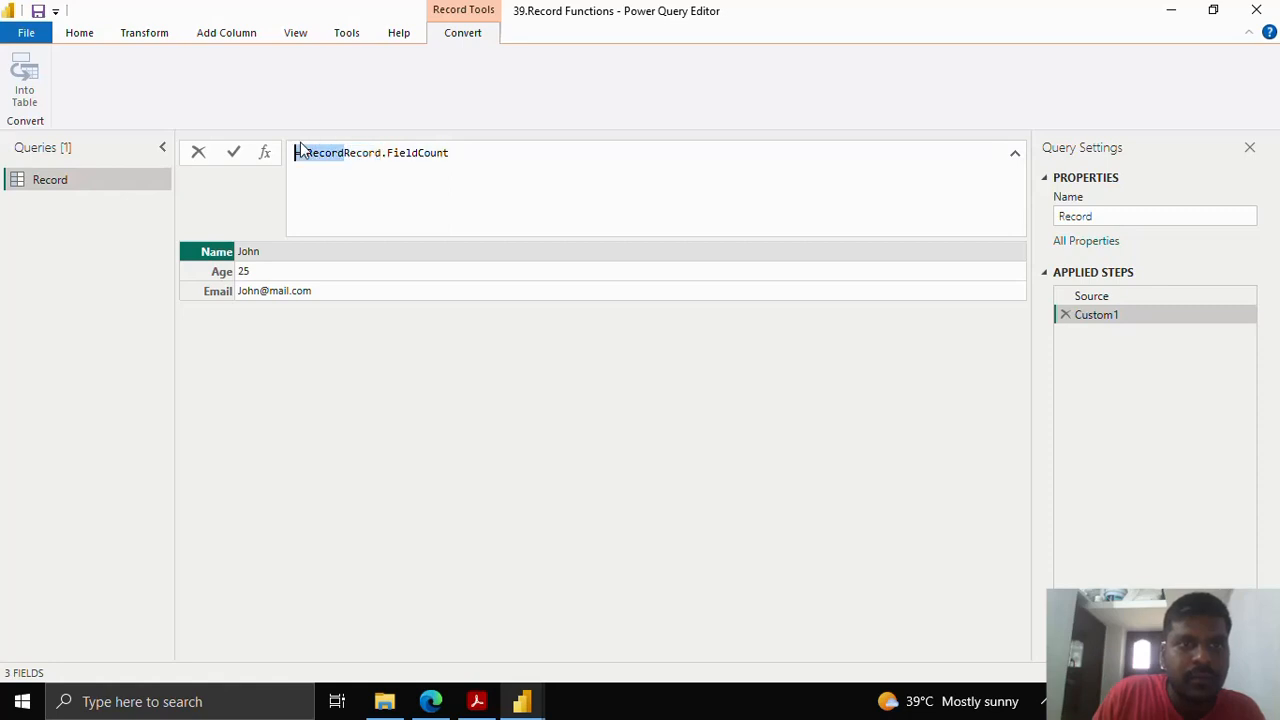
pyautogui.press('Delete')
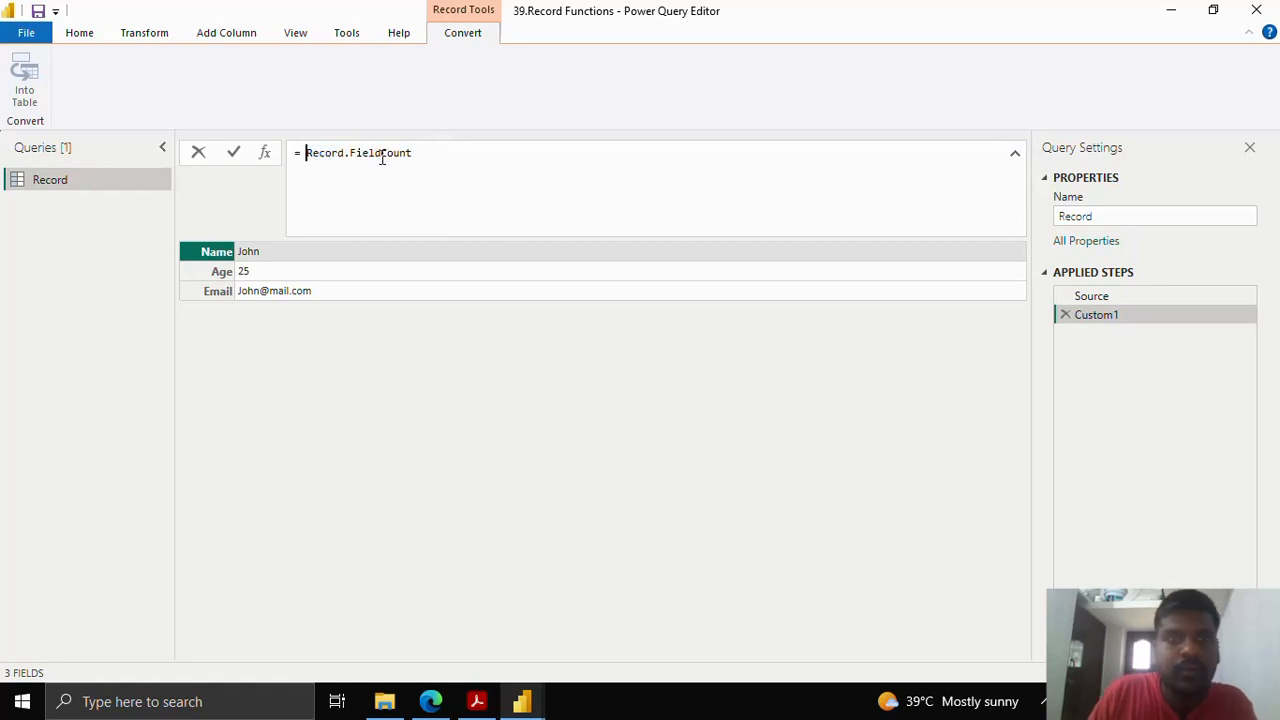
pyautogui.click(438, 156)
pyautogui.write('(')
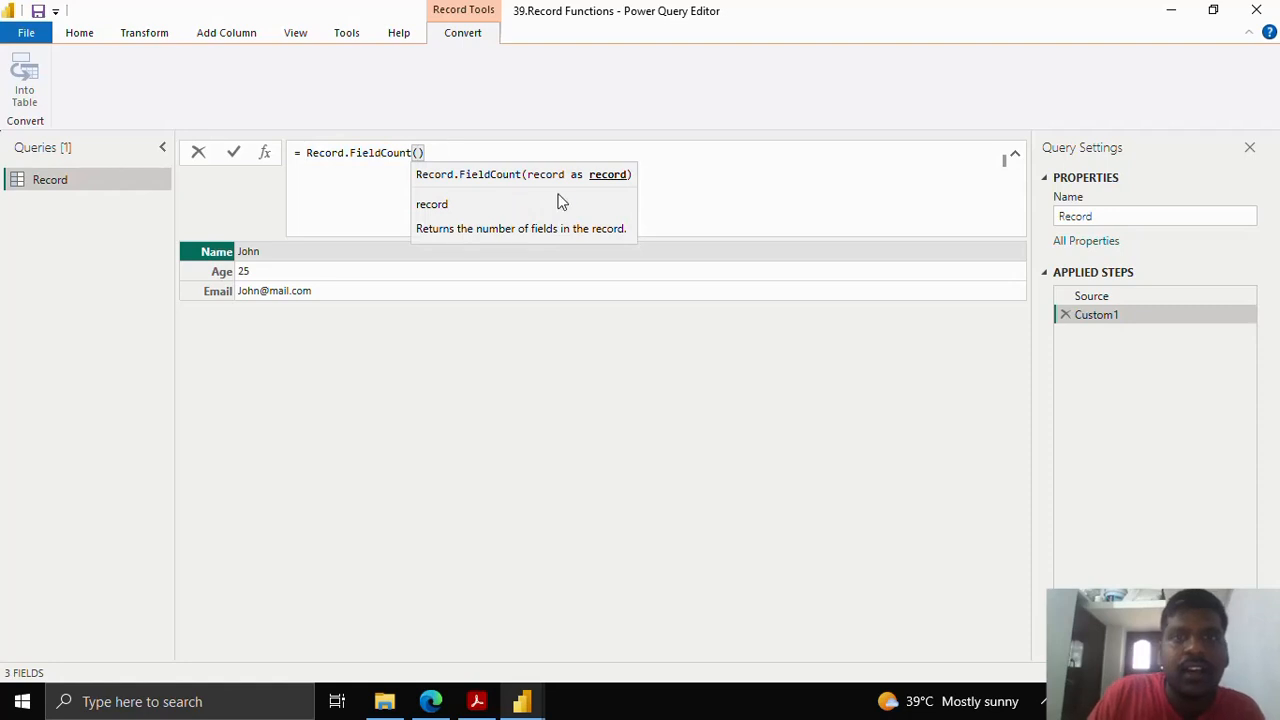
pyautogui.write('S')
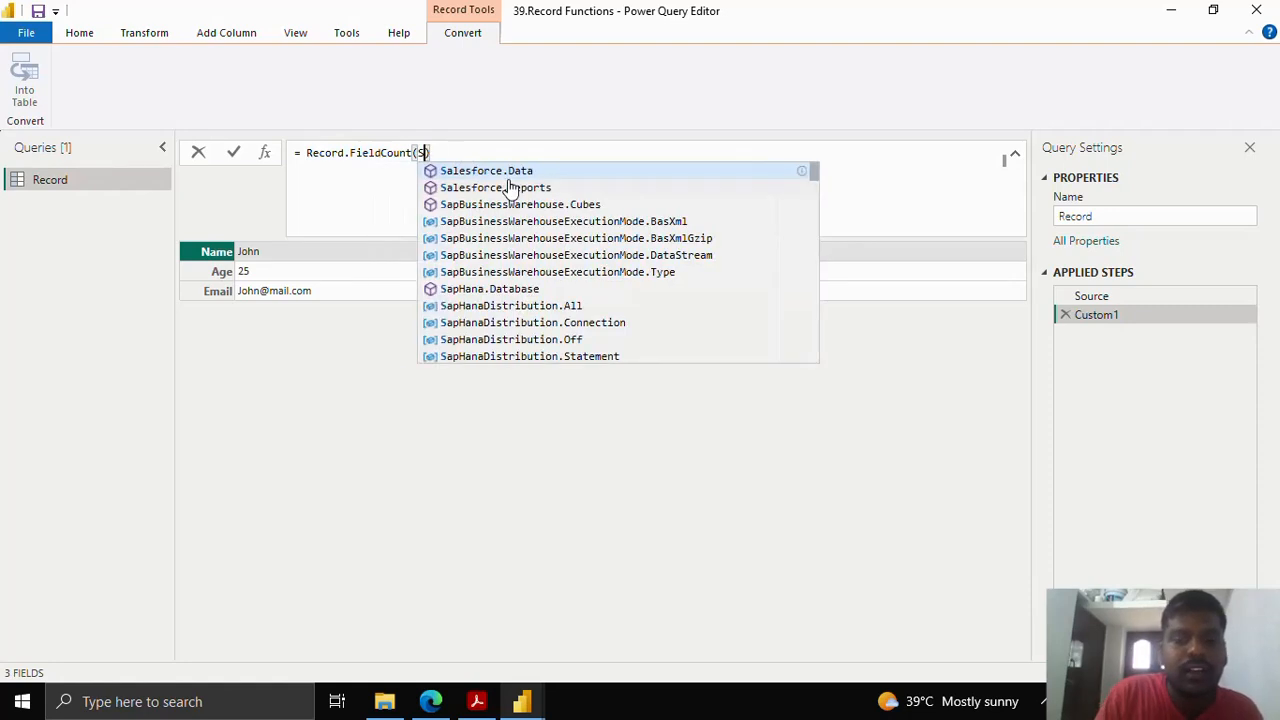
pyautogui.write('ource')
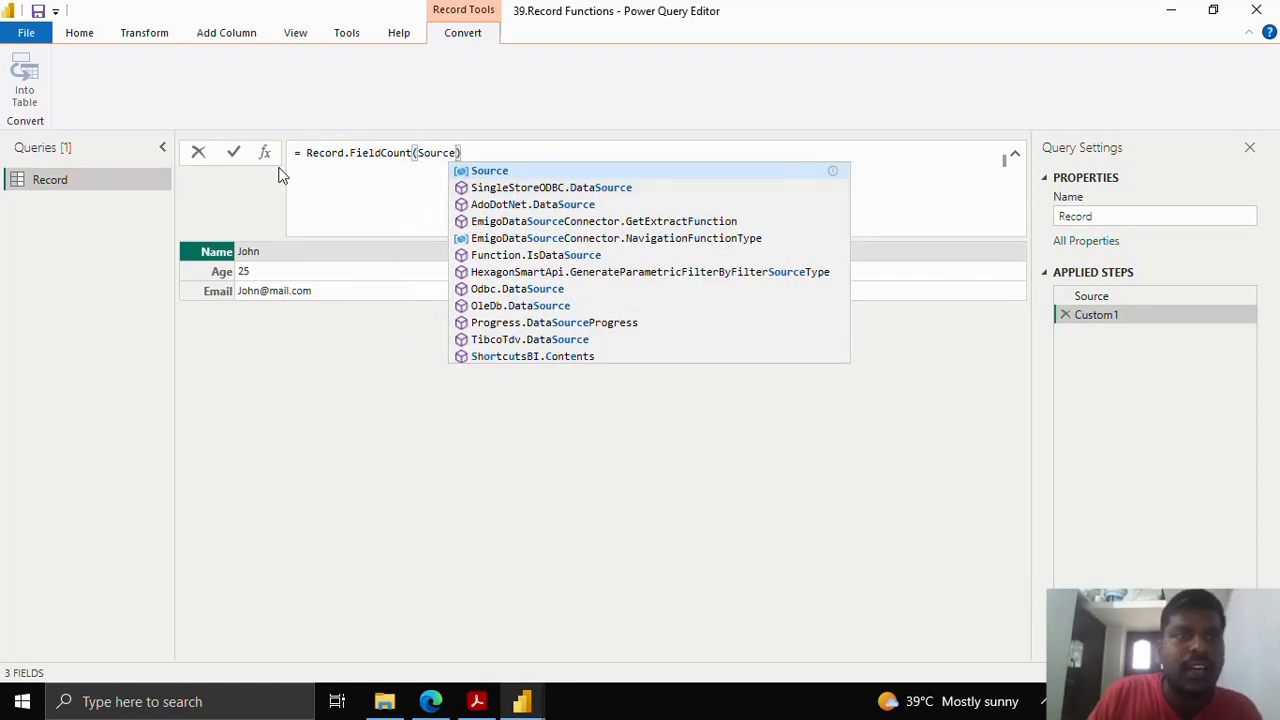
pyautogui.click(233, 152)
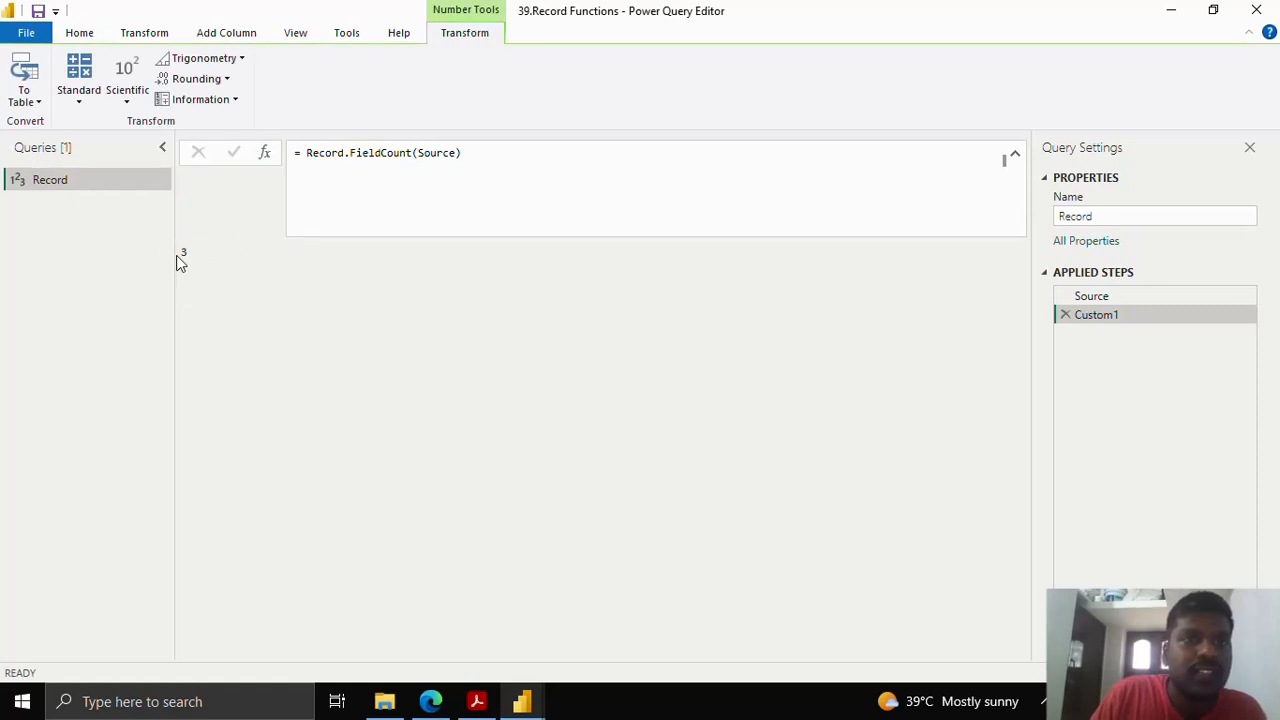
# - Check the field count result of 3 and add a new step after Custom1
pyautogui.moveTo(180, 252); pyautogui.dragTo(197, 252)
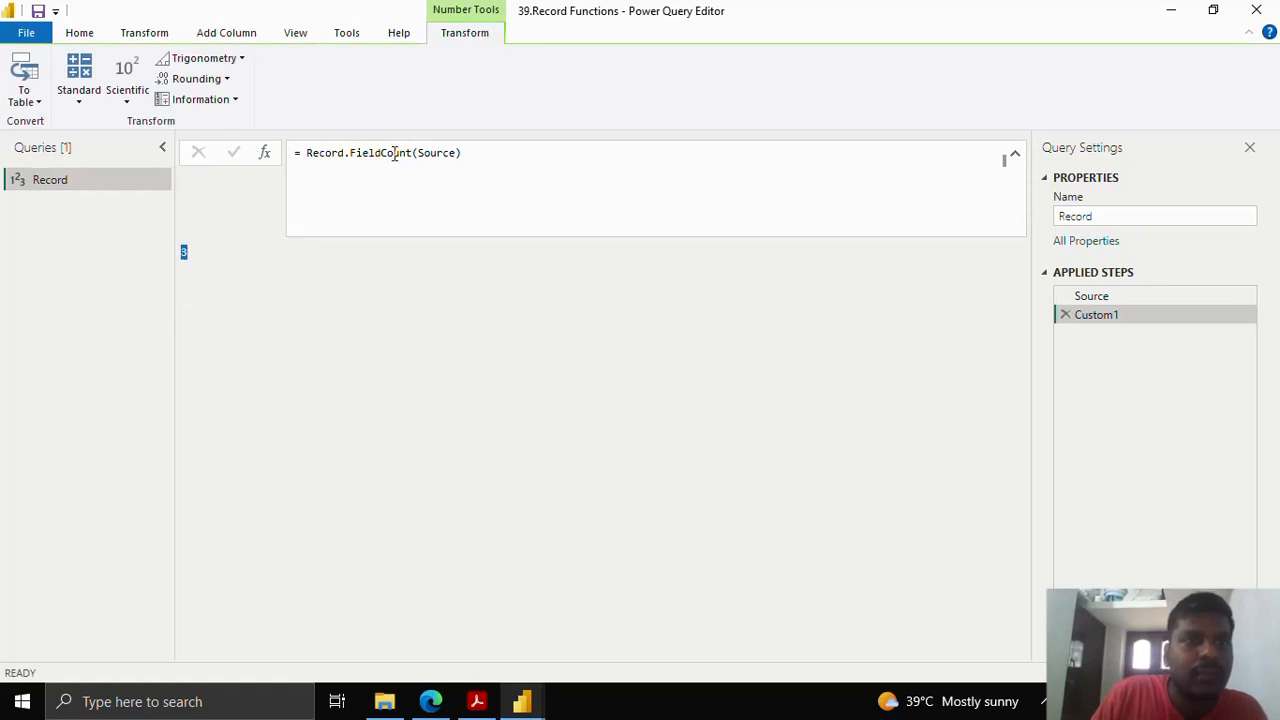
pyautogui.click(458, 156)
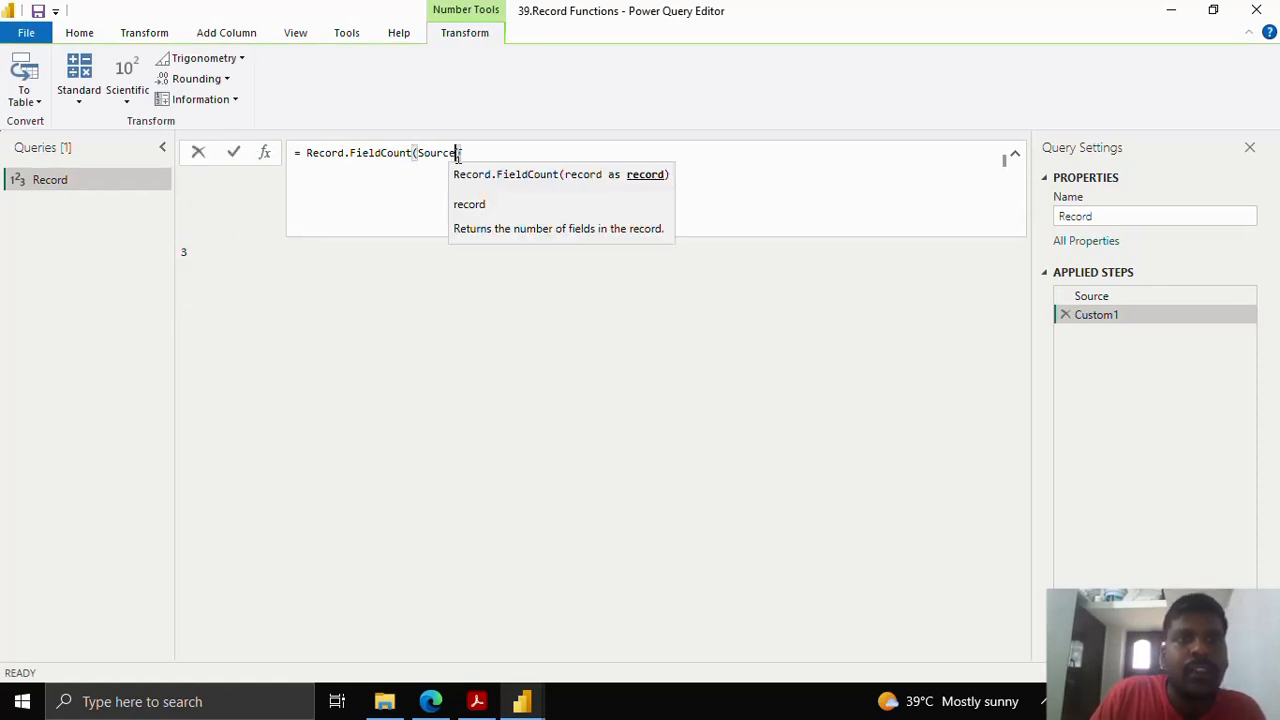
pyautogui.click(268, 157)
pyautogui.click(265, 153)
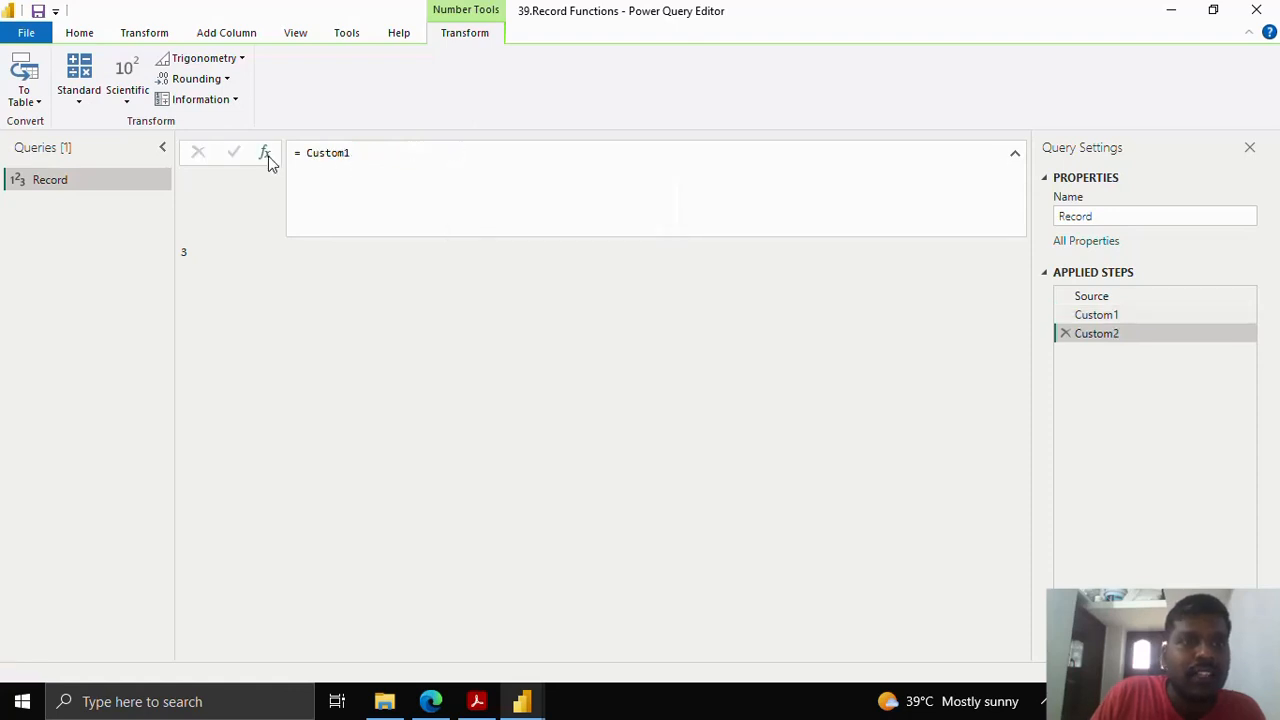
# - Replace the Custom1 reference in the new step with the Record.HasFields function
pyautogui.click(309, 155)
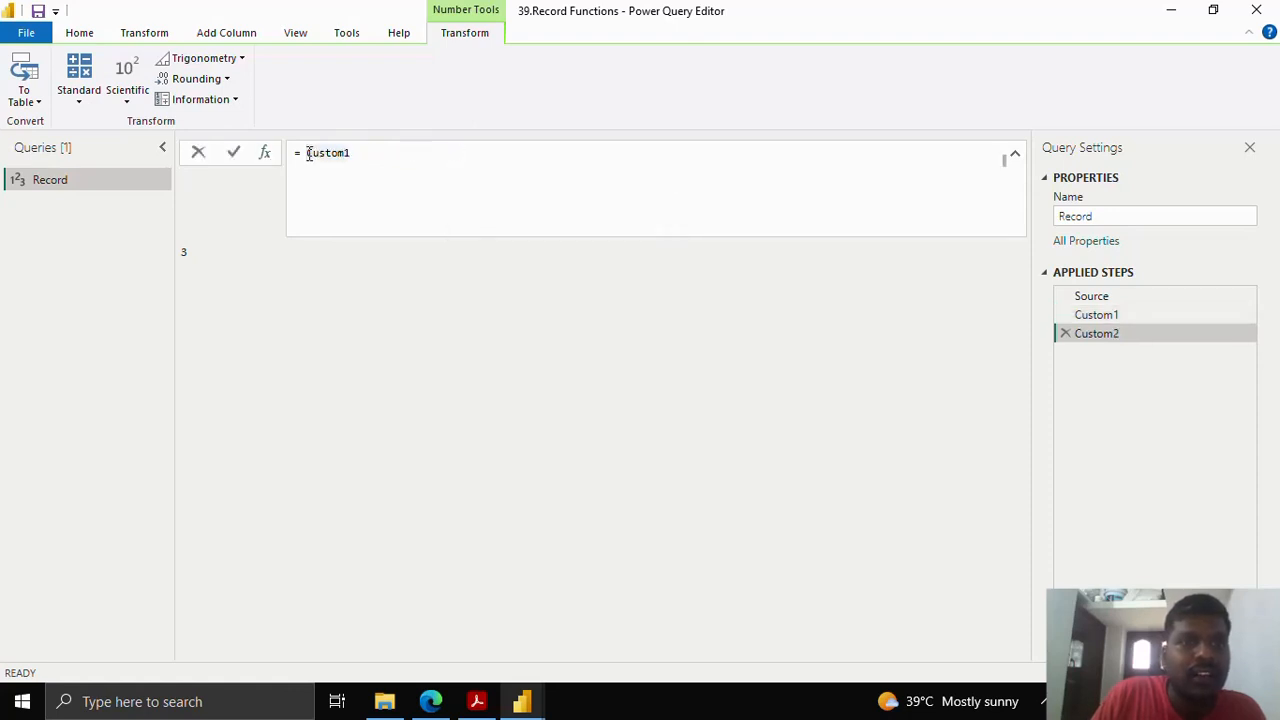
pyautogui.moveTo(307, 153); pyautogui.dragTo(383, 151)
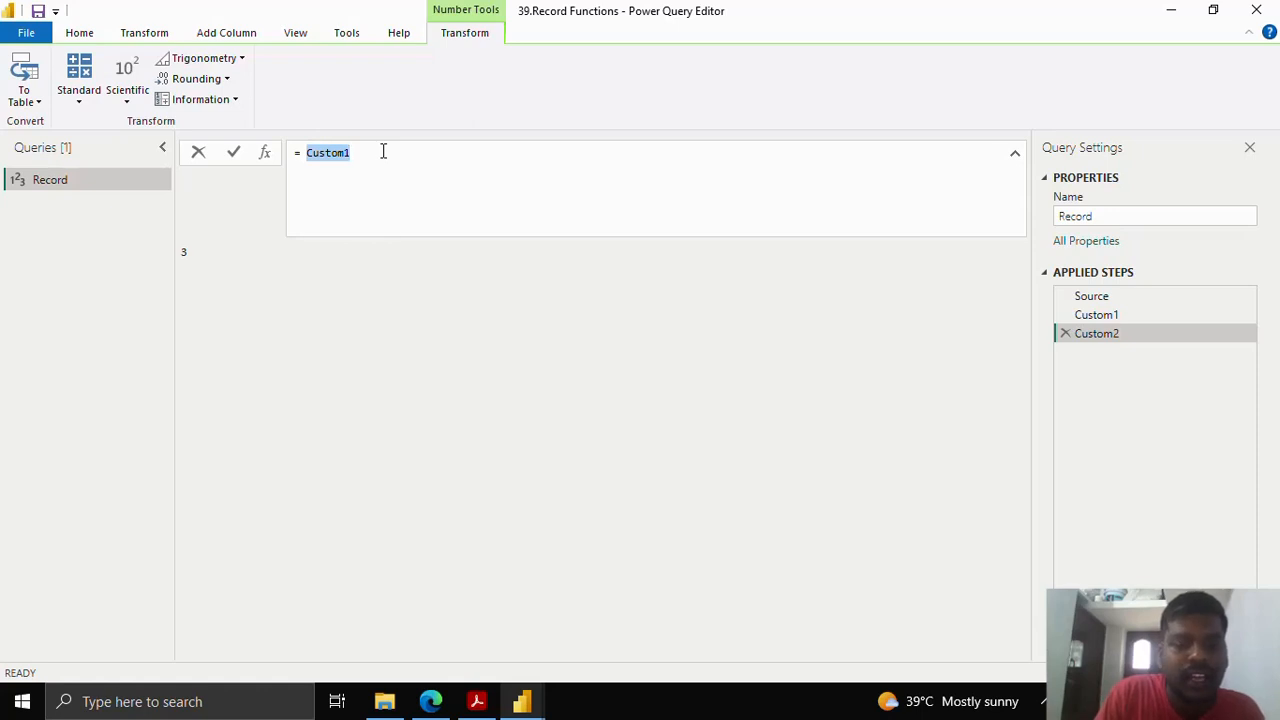
pyautogui.write('Recor')
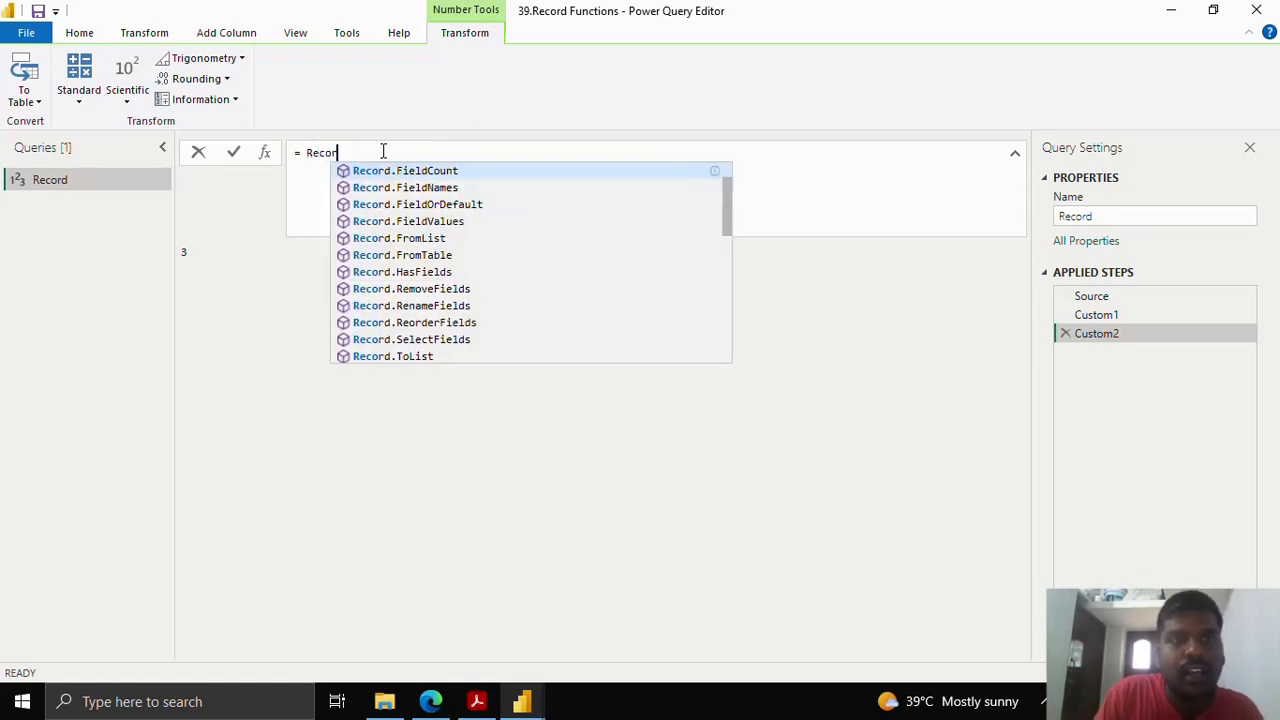
pyautogui.write('d')
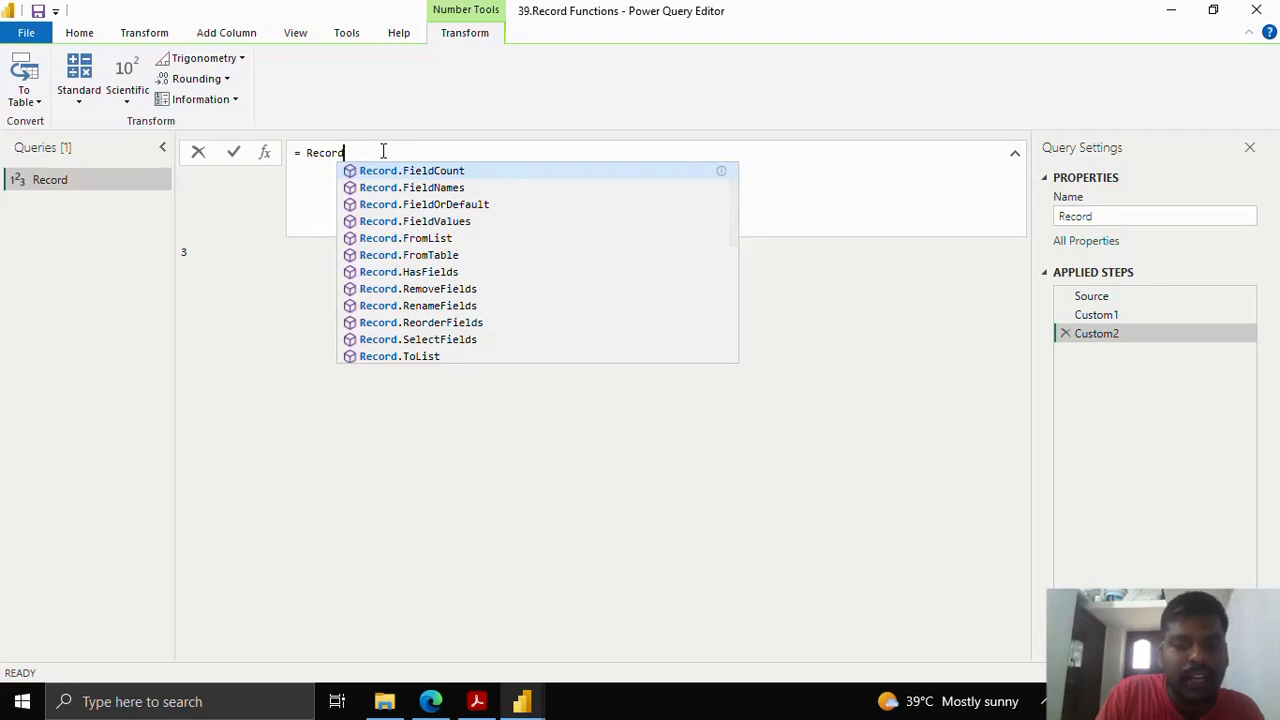
pyautogui.write('.Has')
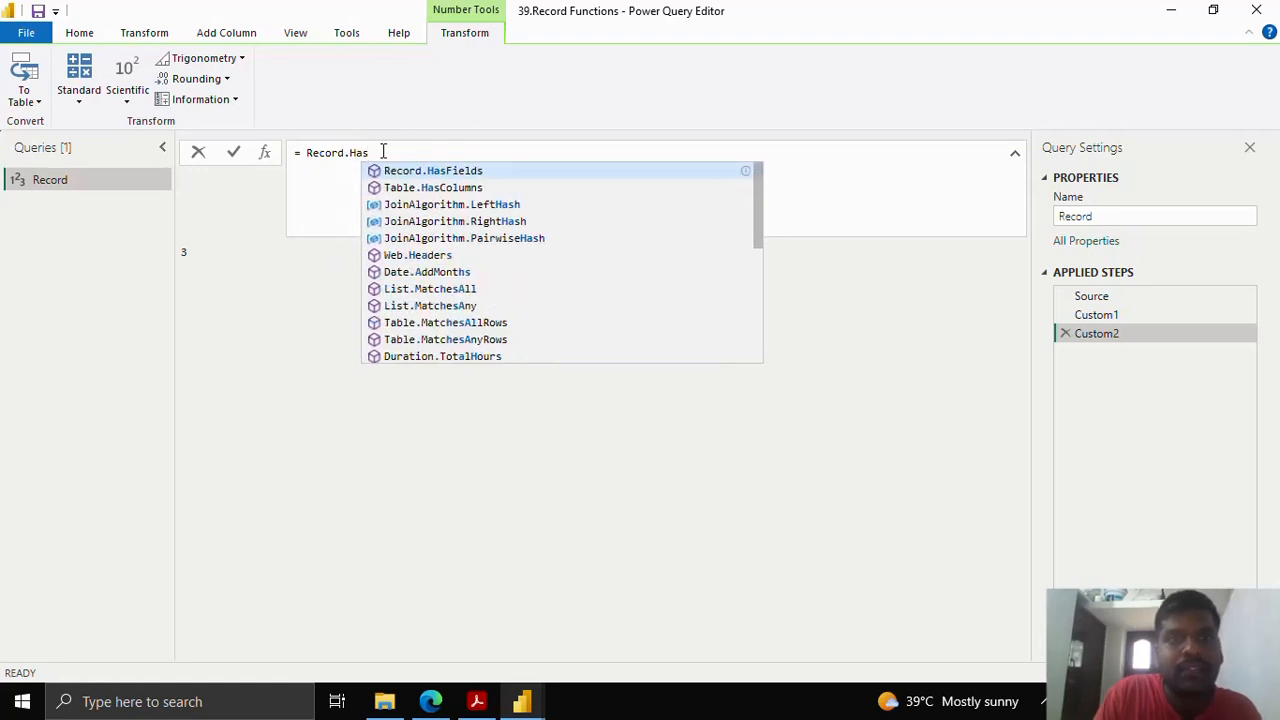
pyautogui.click(432, 174)
pyautogui.doubleClick(343, 153)
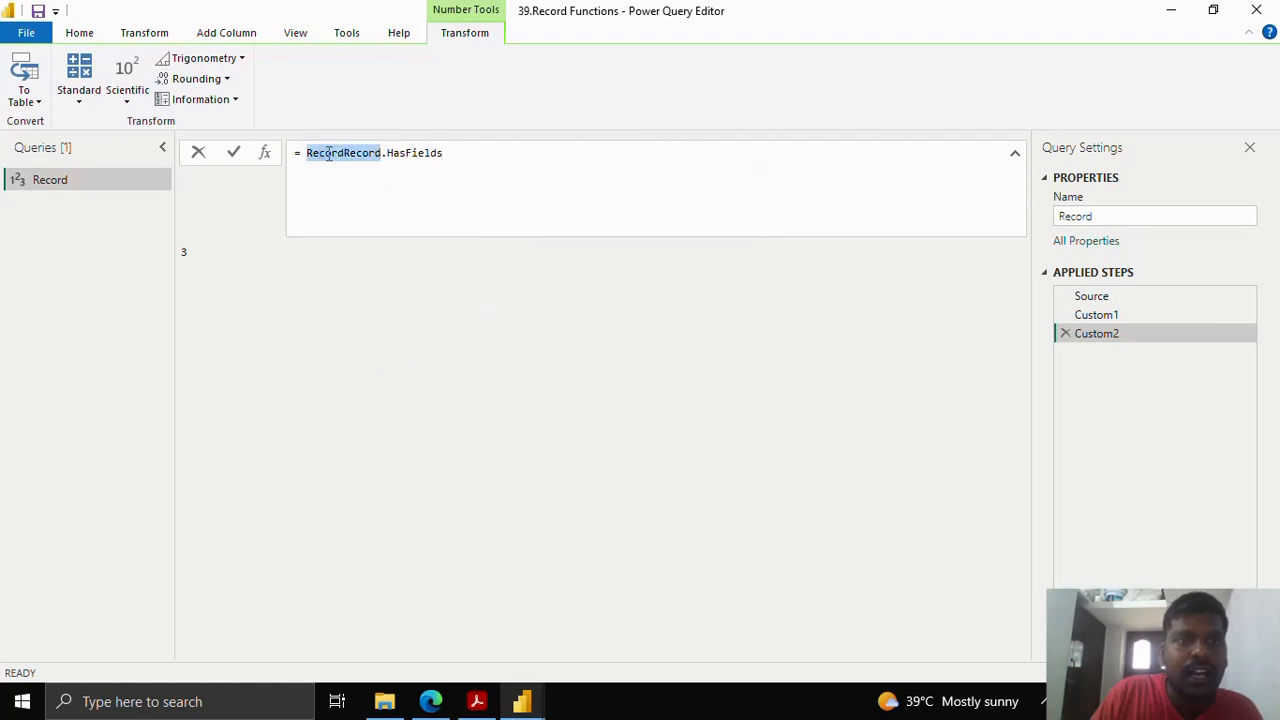
pyautogui.click(346, 153)
pyautogui.moveTo(344, 153); pyautogui.dragTo(308, 152)
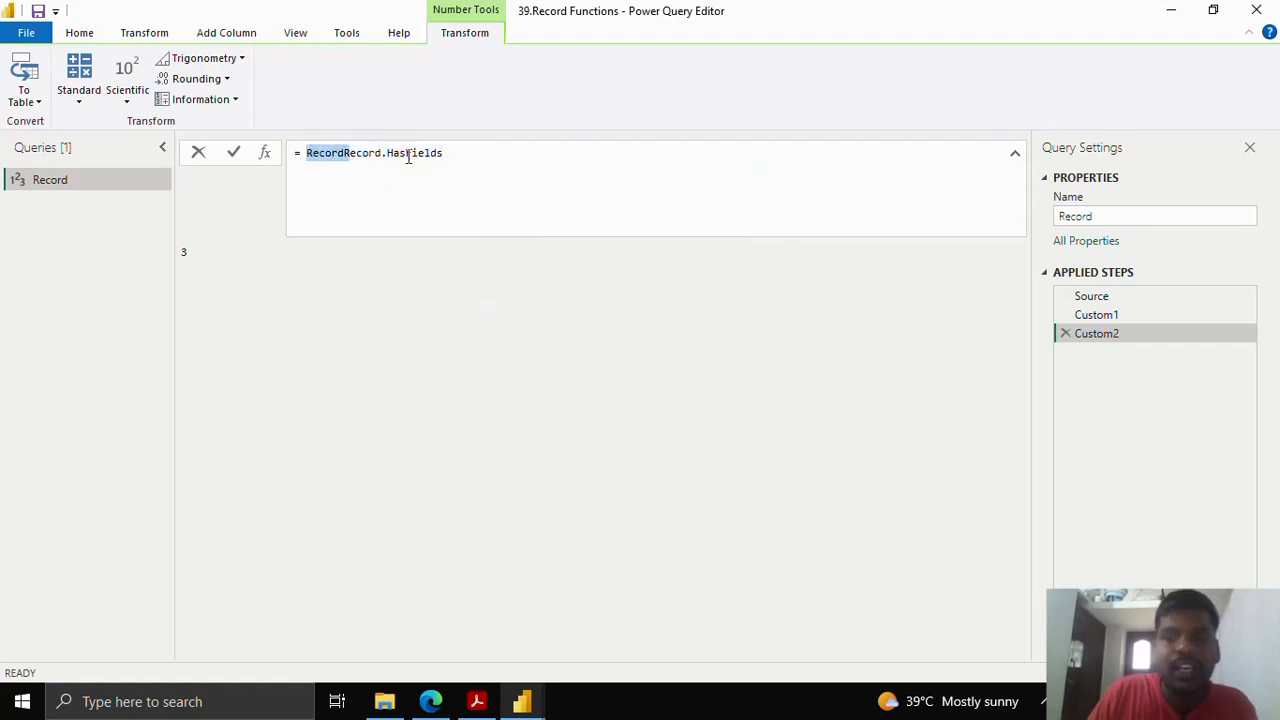
pyautogui.press('BackSpace')
# - Complete and commit Record.HasFields(Source), which returns the 2-arguments-expected error
pyautogui.write('()')
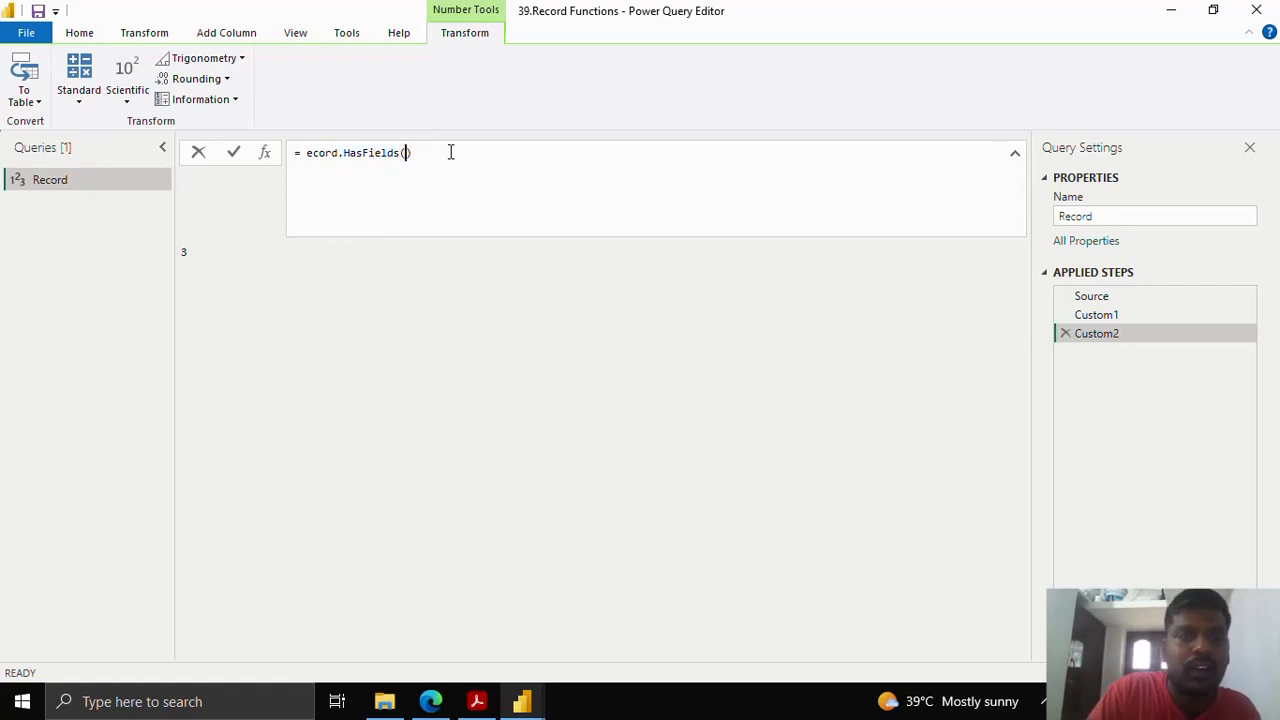
pyautogui.press('Left')
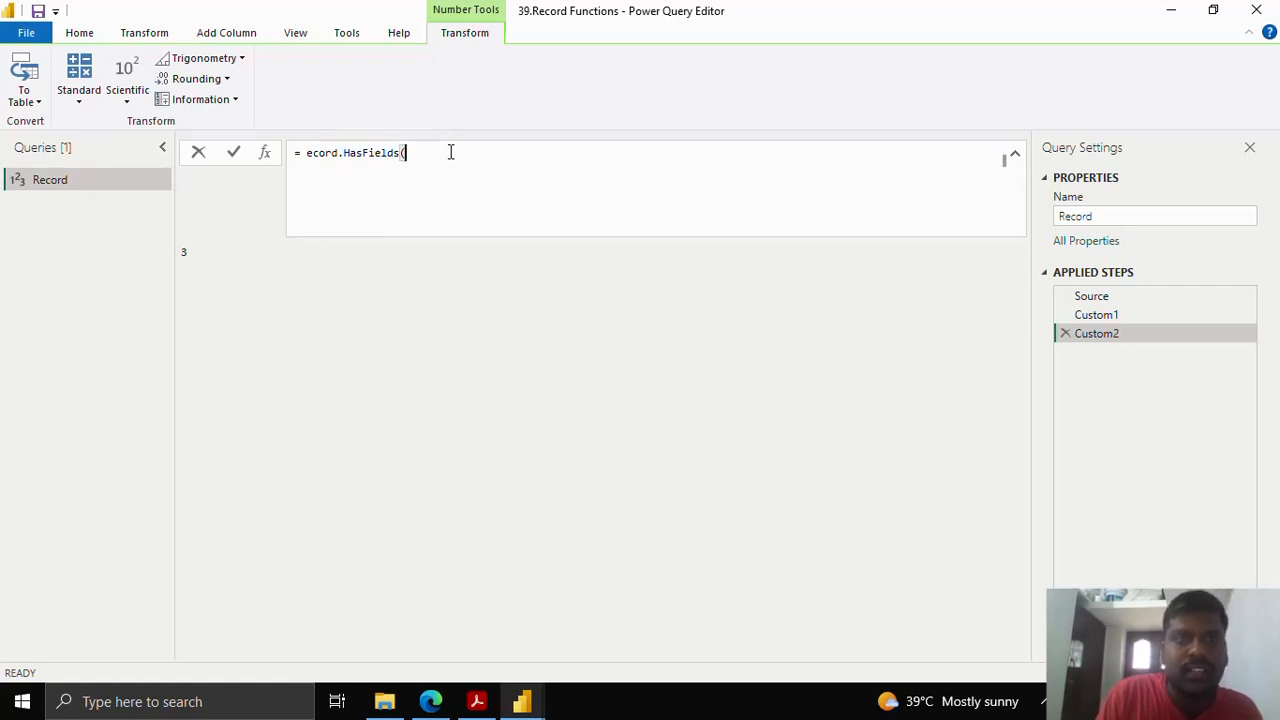
pyautogui.press('Delete')
pyautogui.write('(')
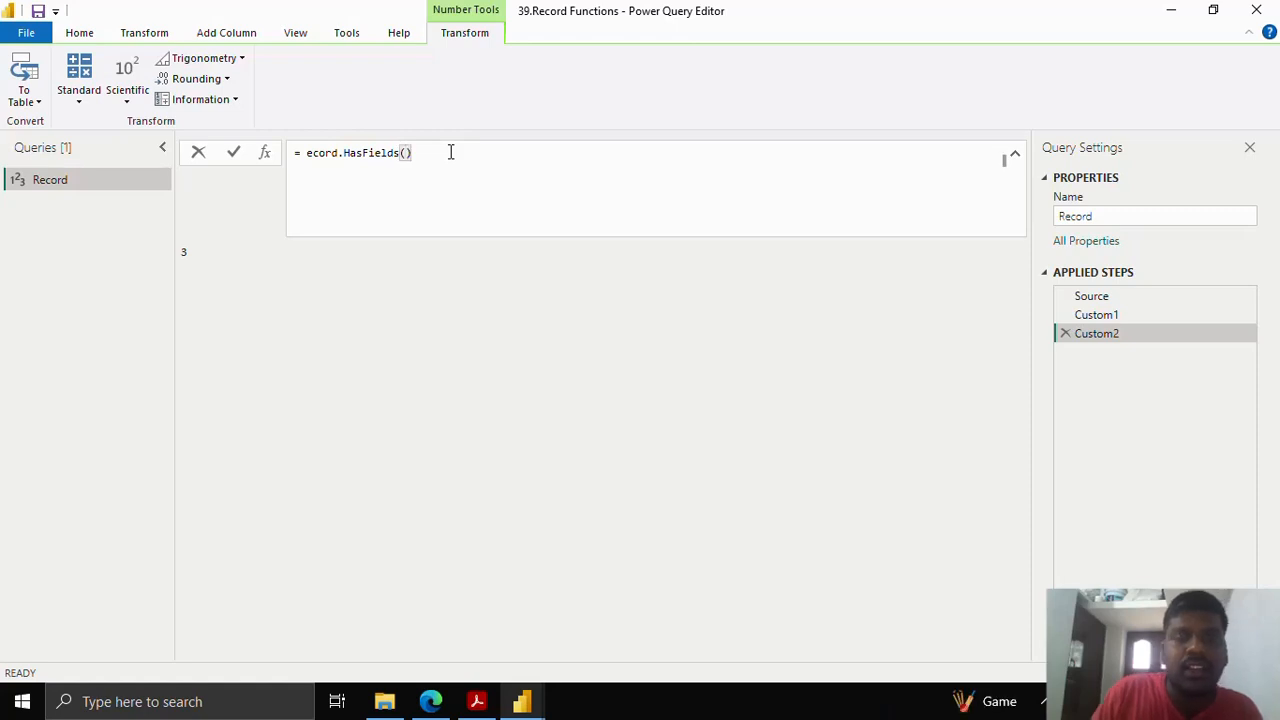
pyautogui.write('Source')
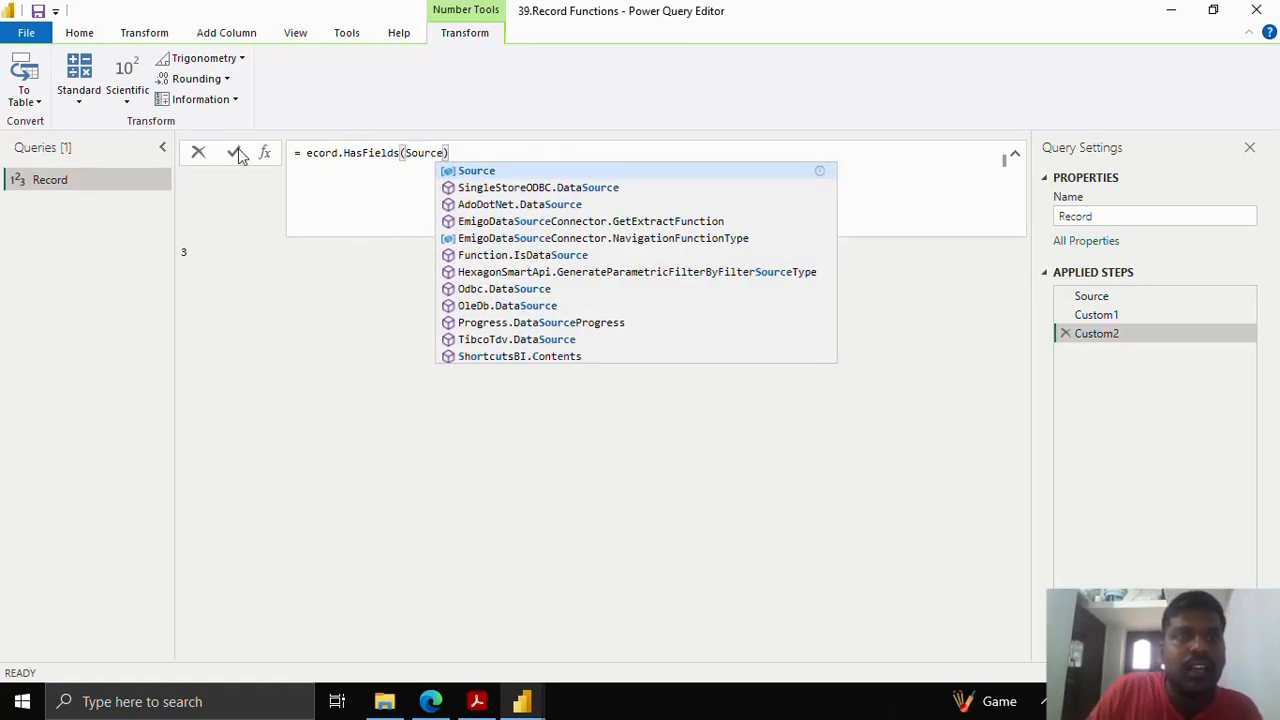
pyautogui.click(306, 152)
pyautogui.write('R')
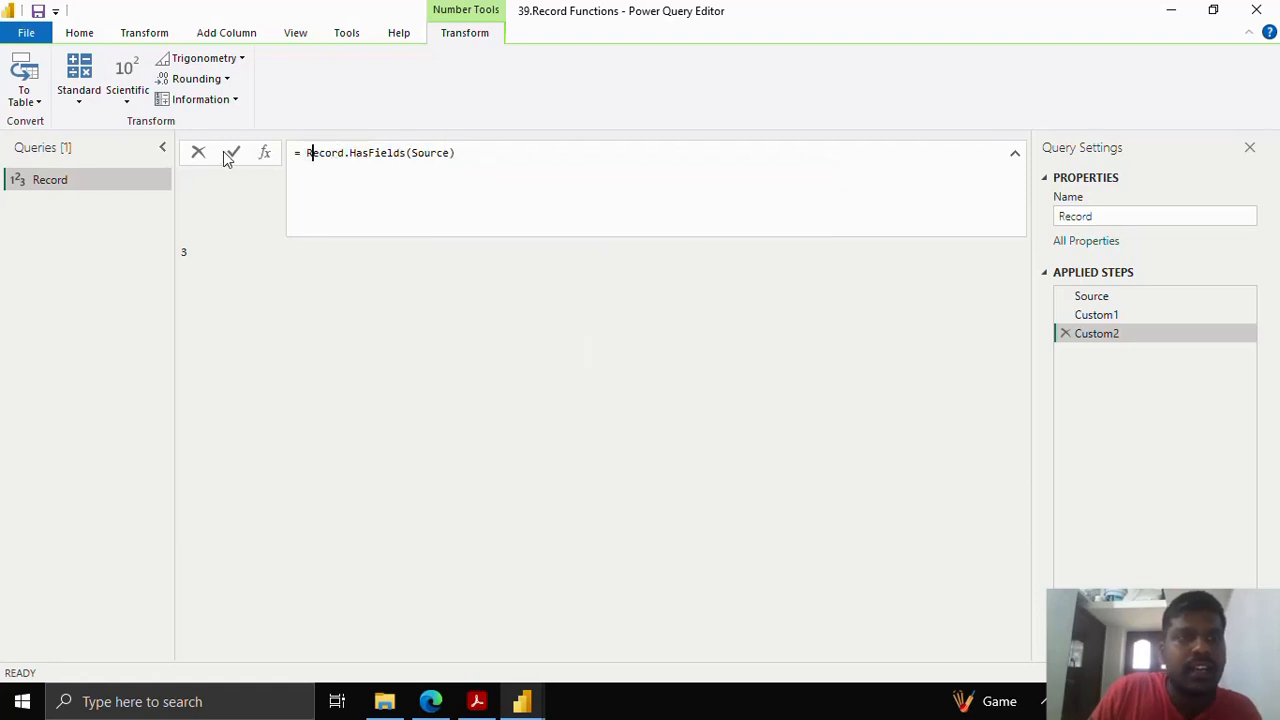
pyautogui.click(235, 151)
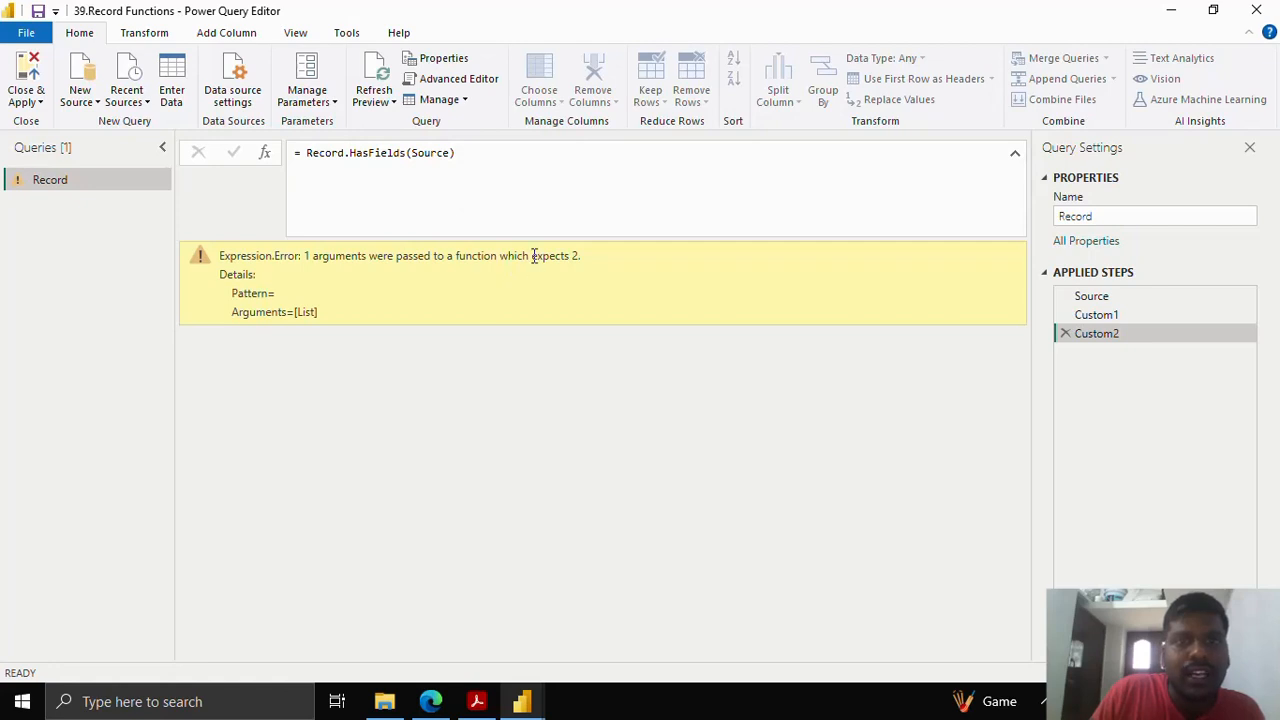
pyautogui.click(452, 152)
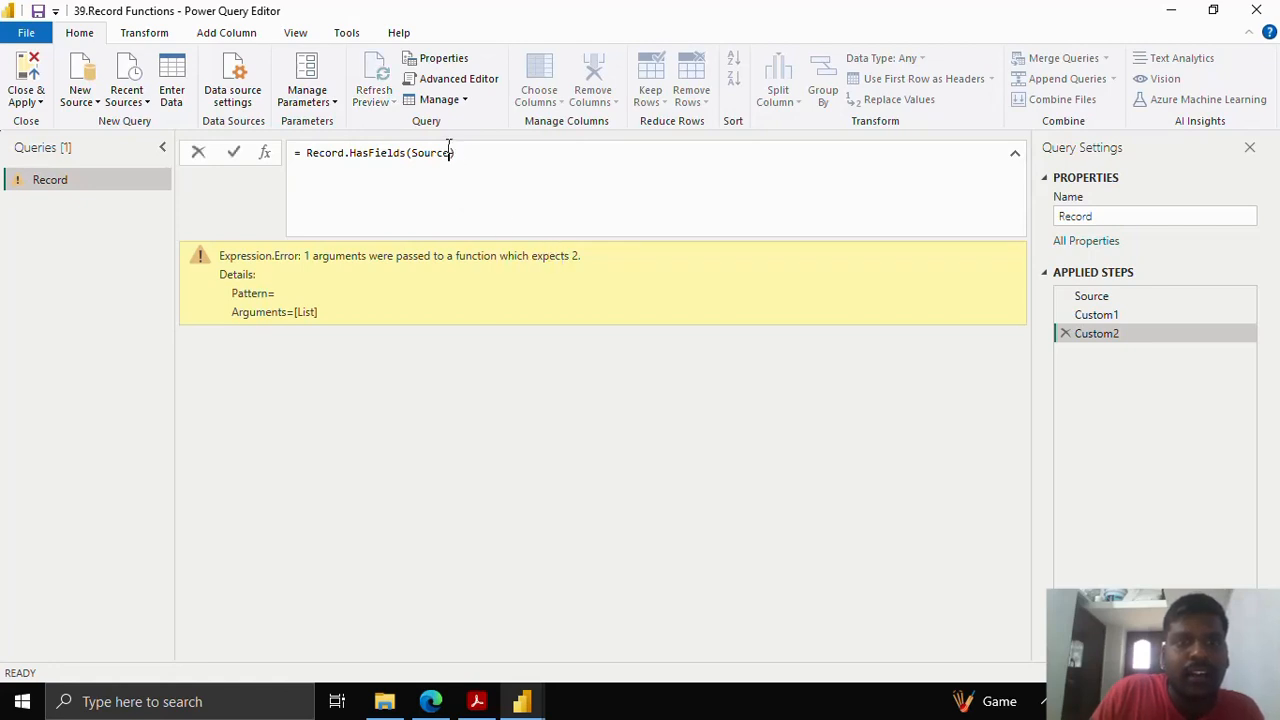
# - Add the "Name" argument so Record.HasFields(Source,"Name") returns TRUE
pyautogui.write(',')
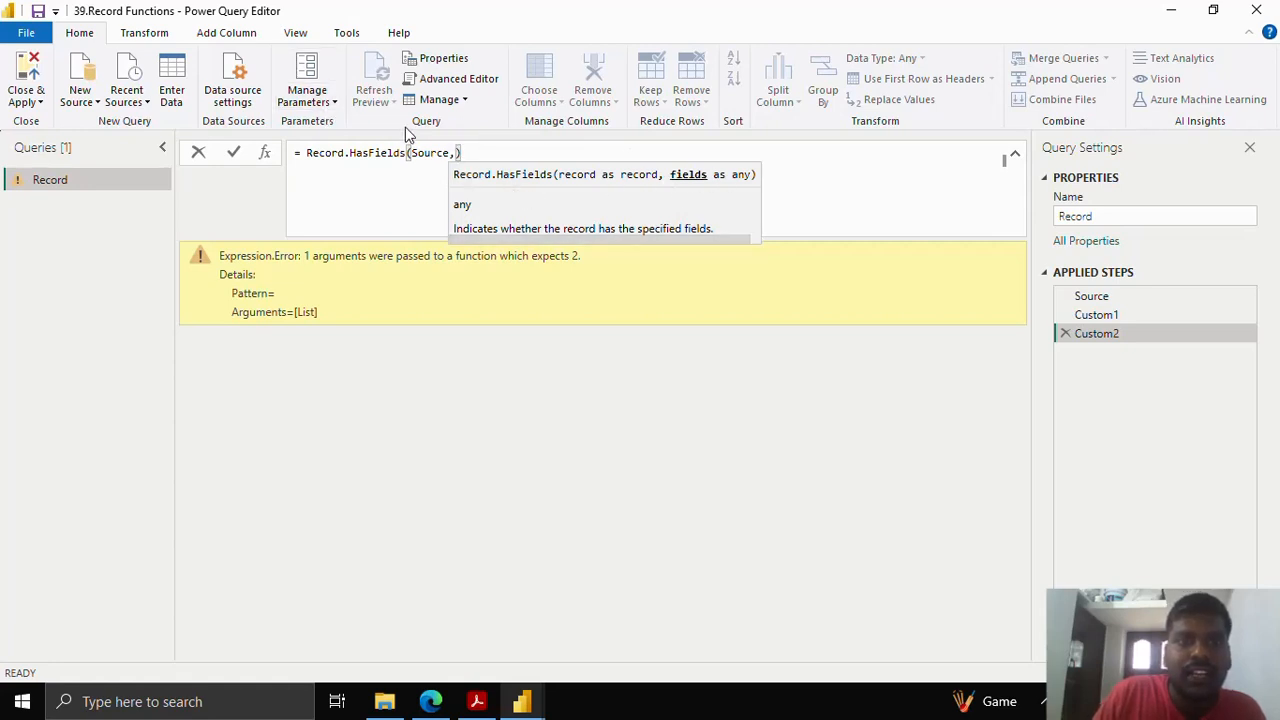
pyautogui.write('"Nam')
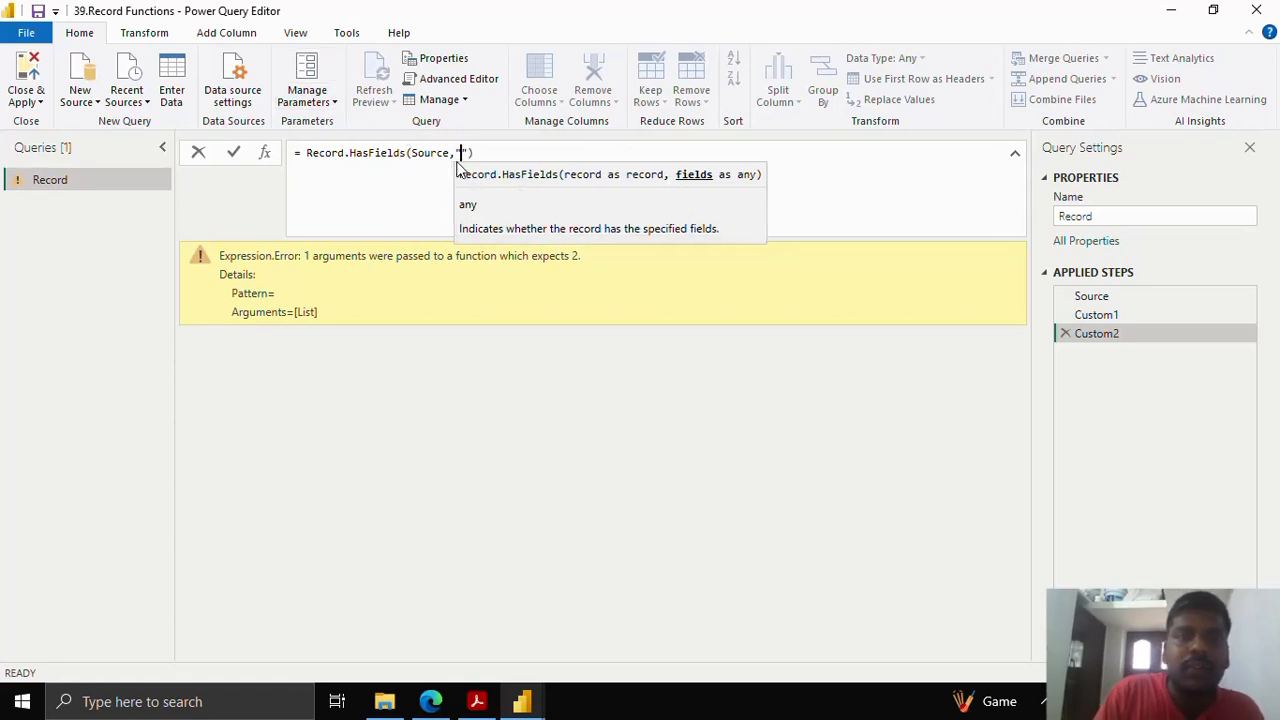
pyautogui.write('e')
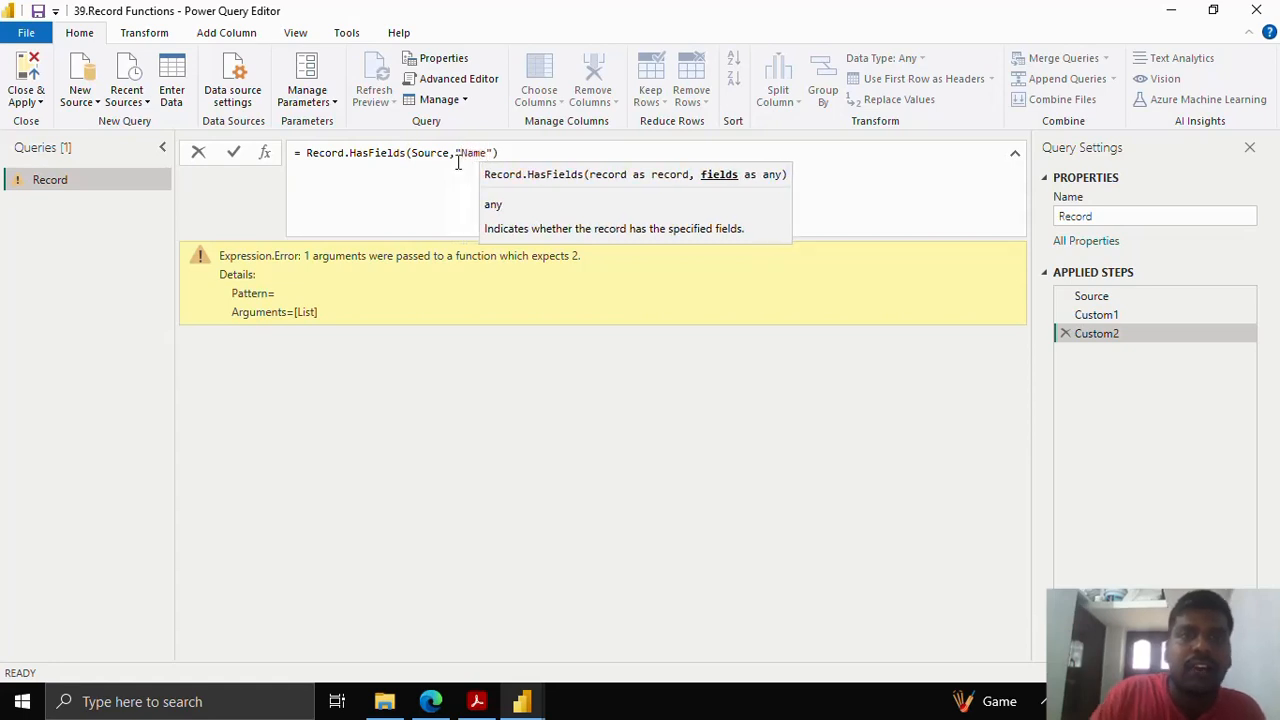
pyautogui.click(233, 153)
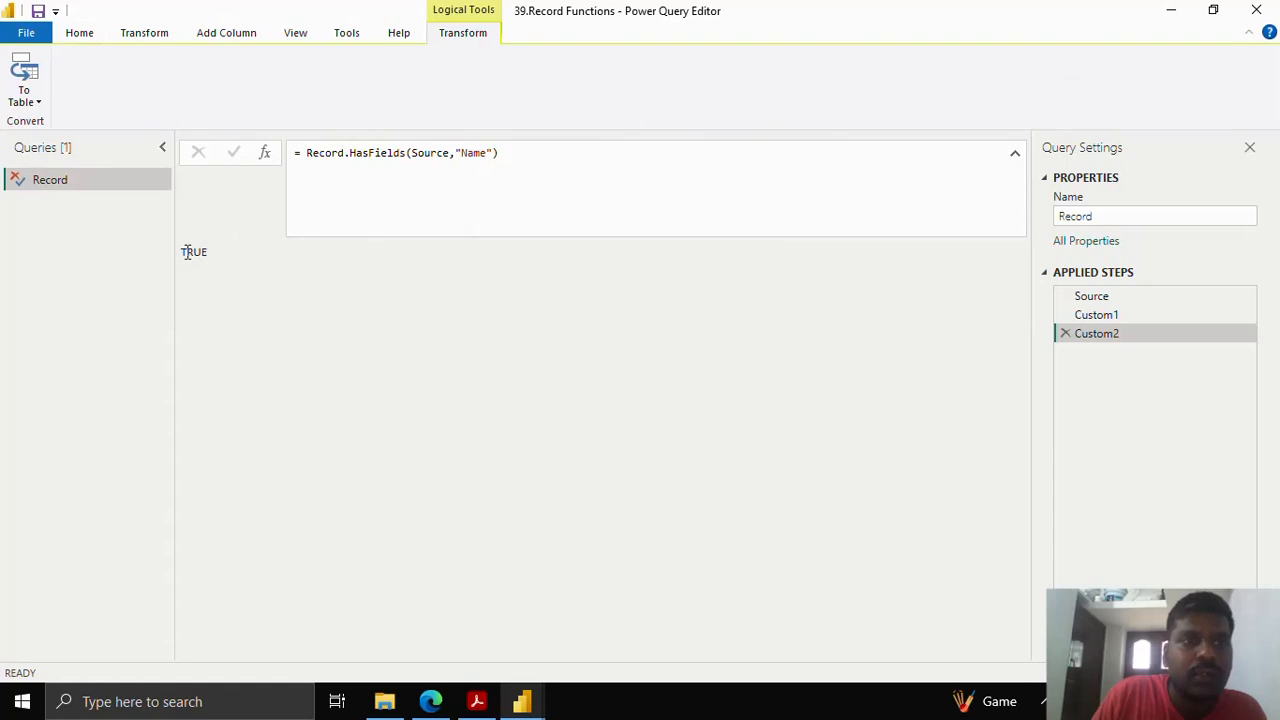
pyautogui.click(180, 257)
pyautogui.click(502, 195)
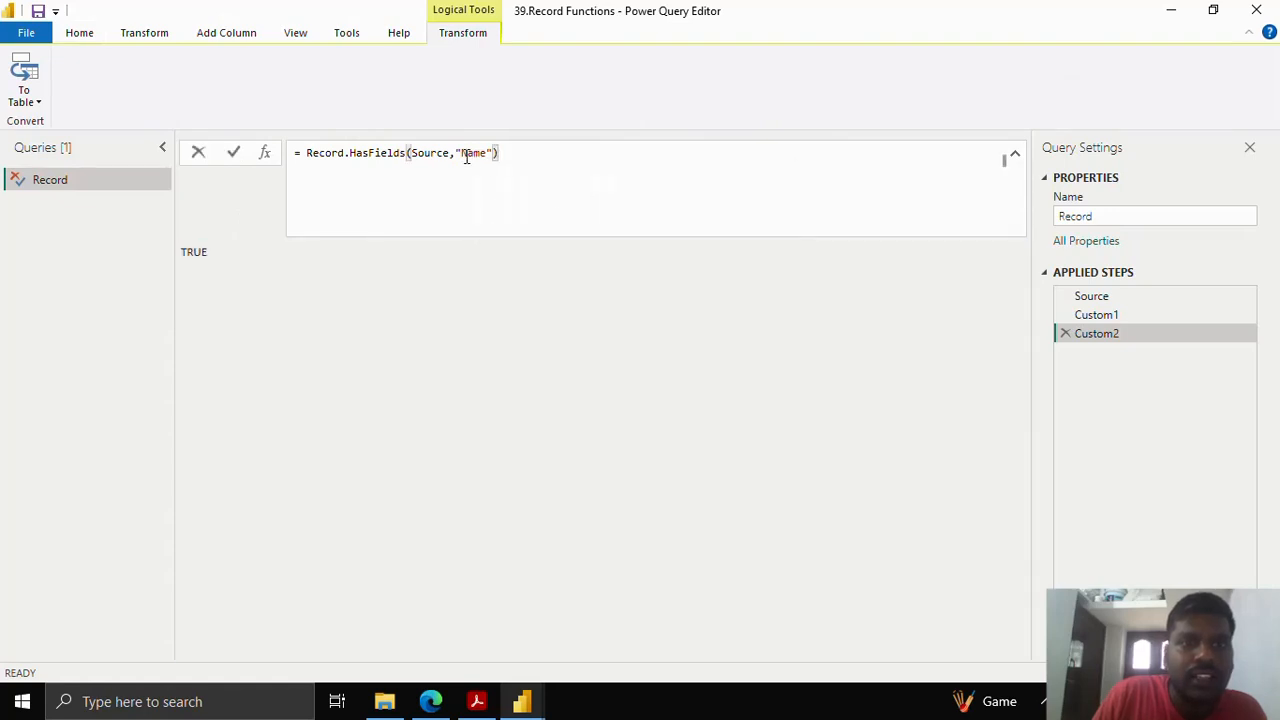
pyautogui.moveTo(457, 153); pyautogui.dragTo(492, 153)
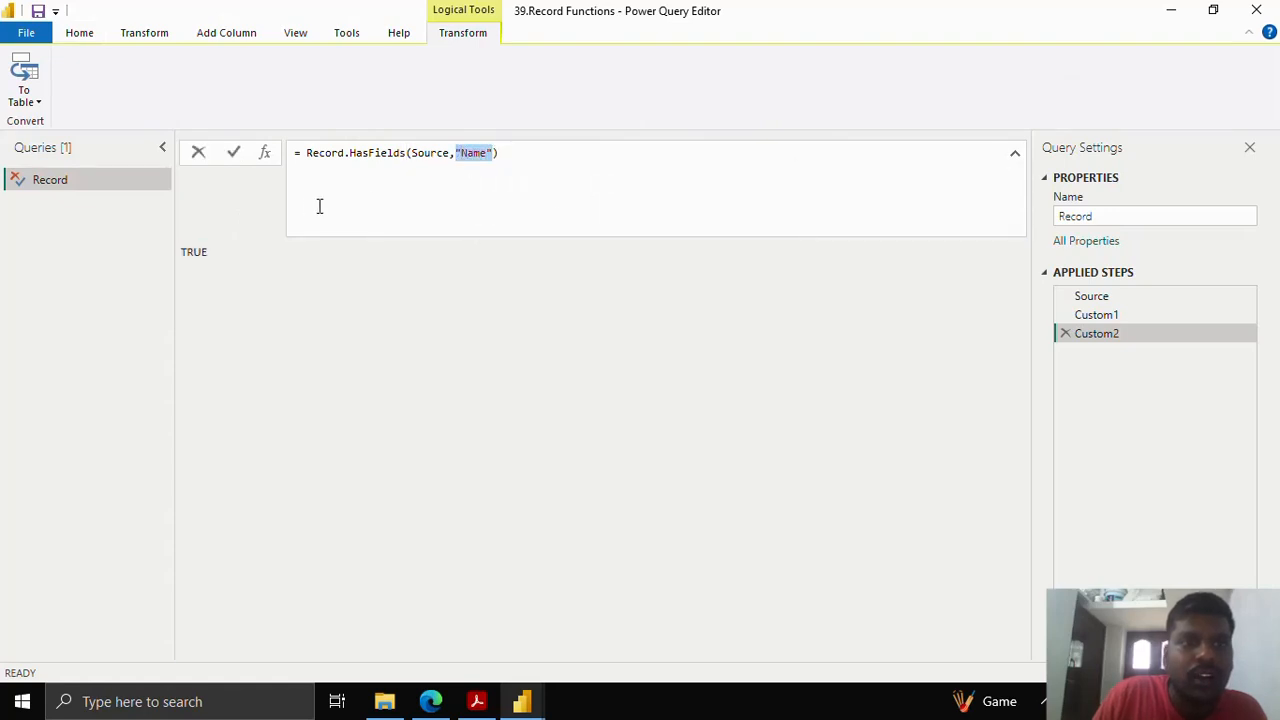
pyautogui.click(486, 152)
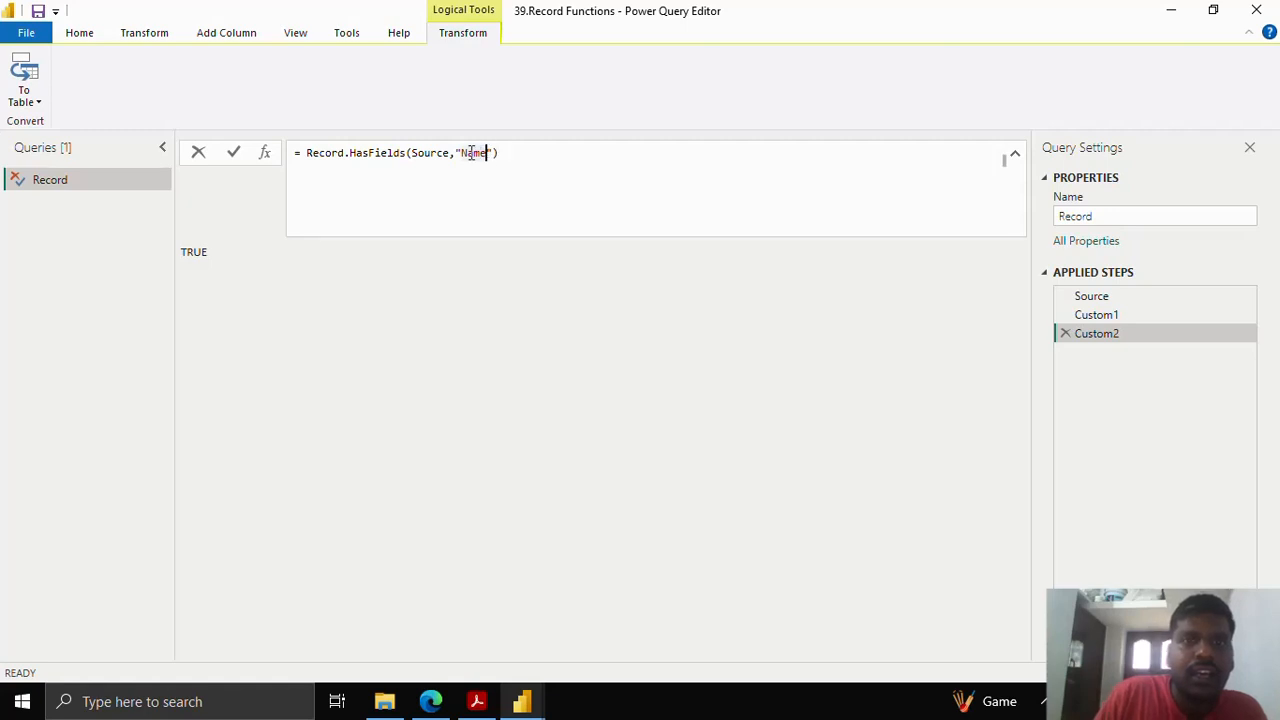
pyautogui.click(456, 152)
# - Turn the argument into the list {"Name","Age"} and commit the HasFields check
pyautogui.write('{')
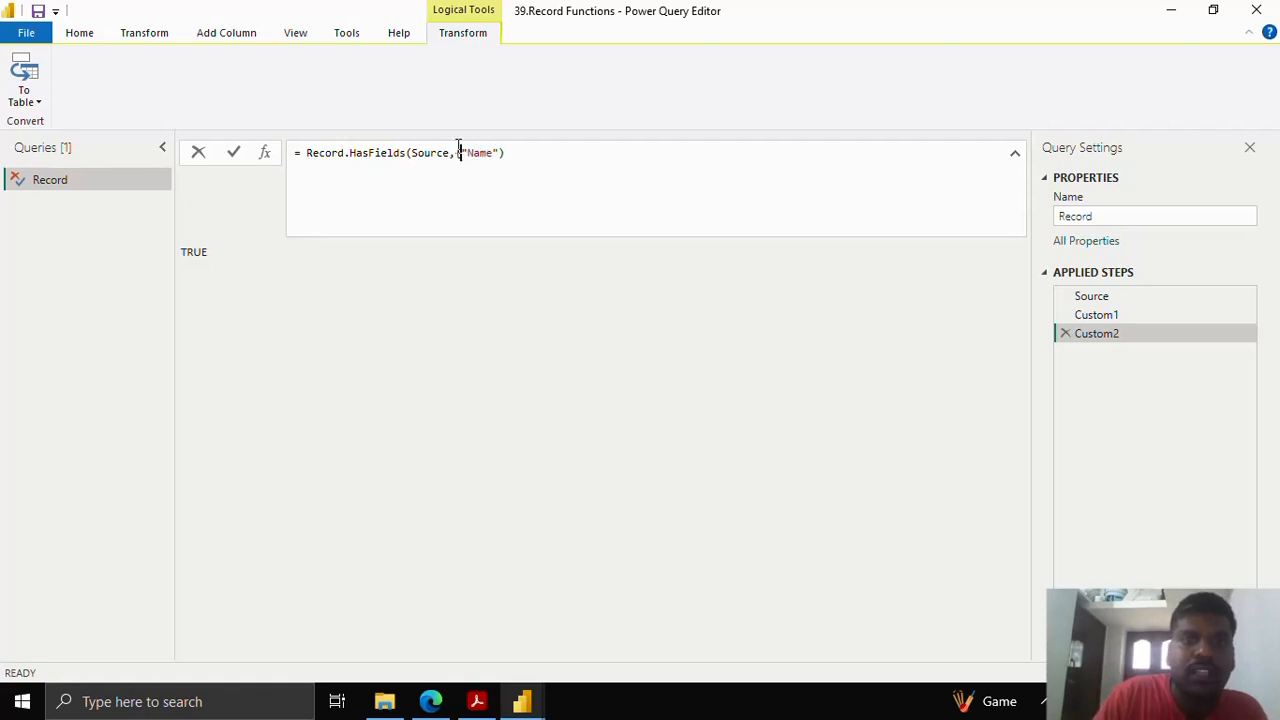
pyautogui.press('End')
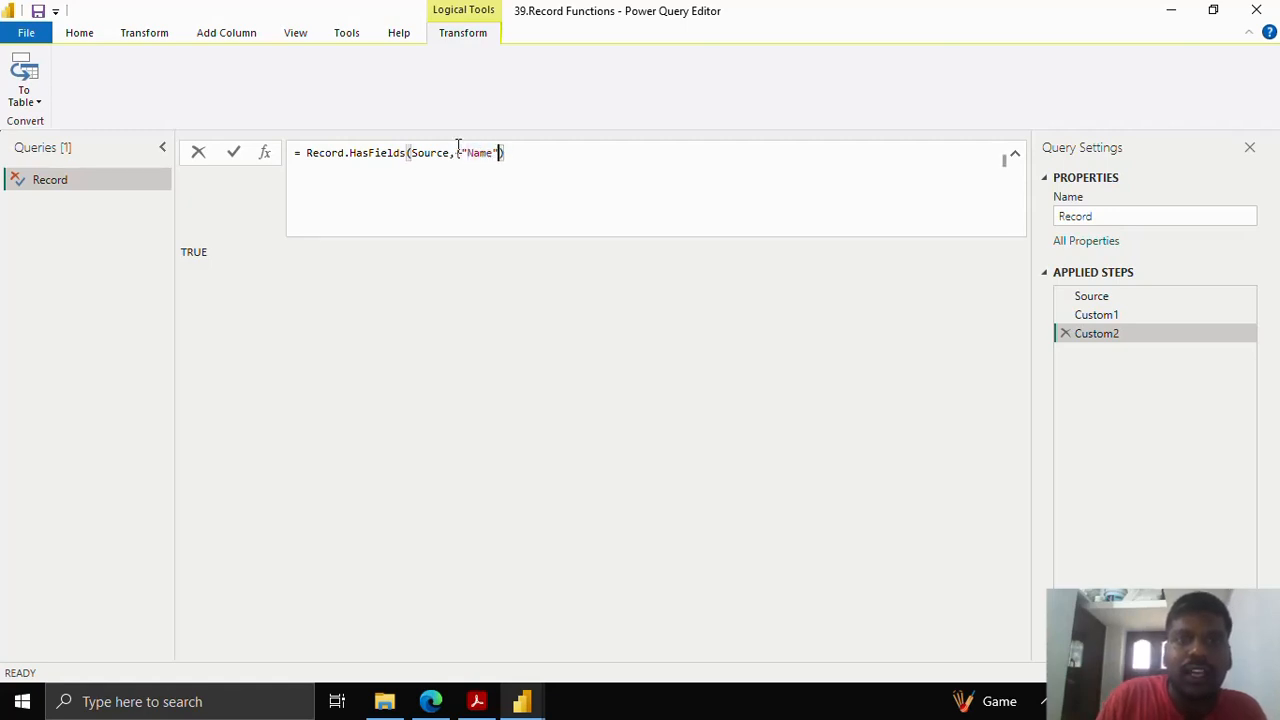
pyautogui.write('}')
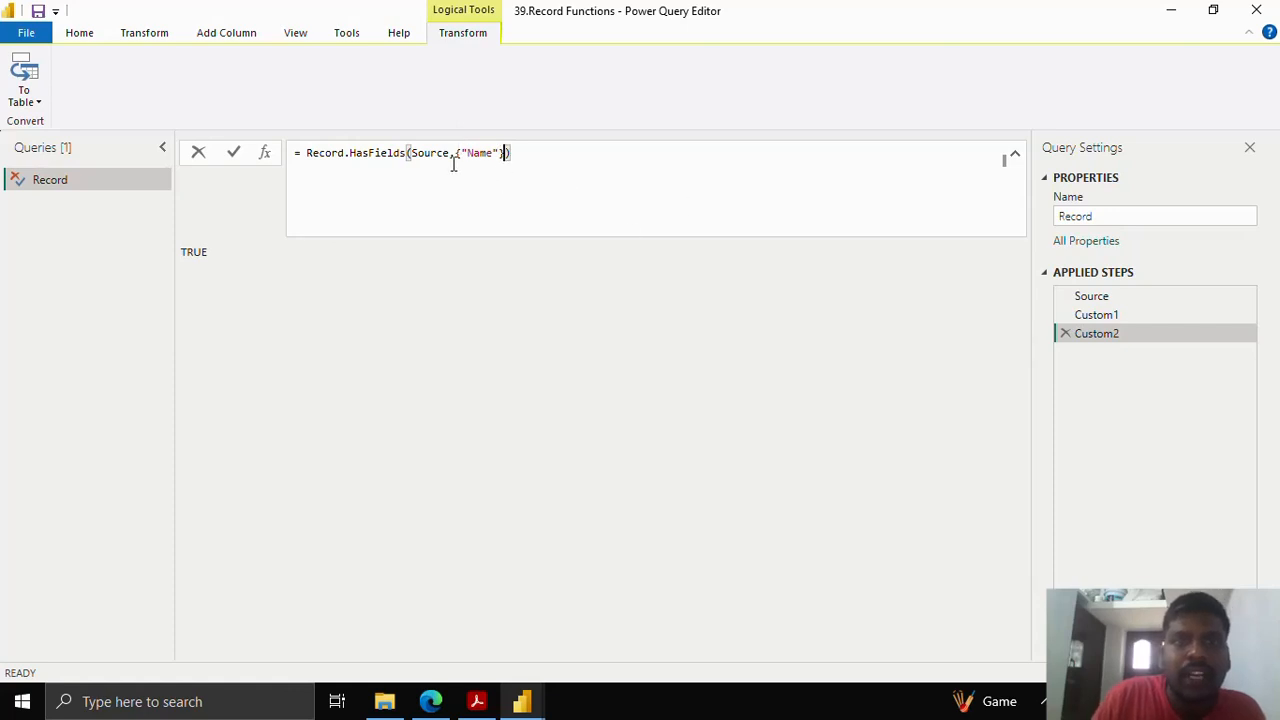
pyautogui.moveTo(458, 152); pyautogui.dragTo(507, 153)
pyautogui.click(503, 153)
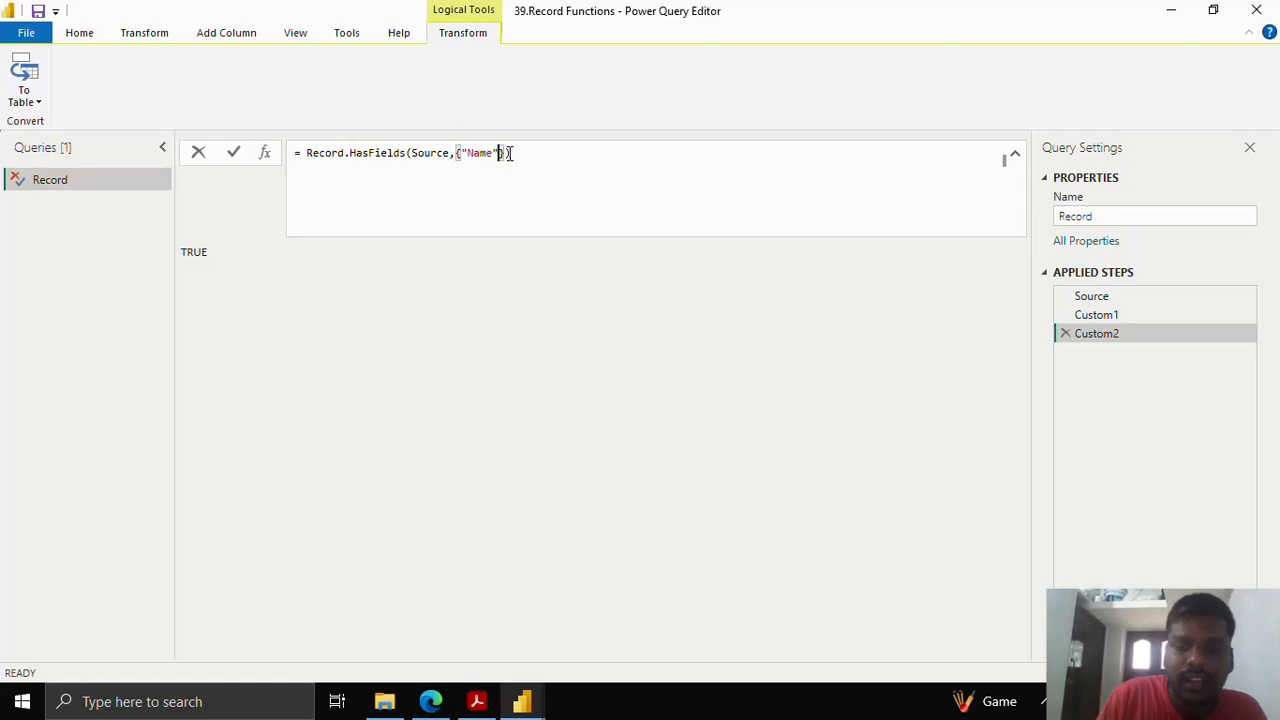
pyautogui.write(',')
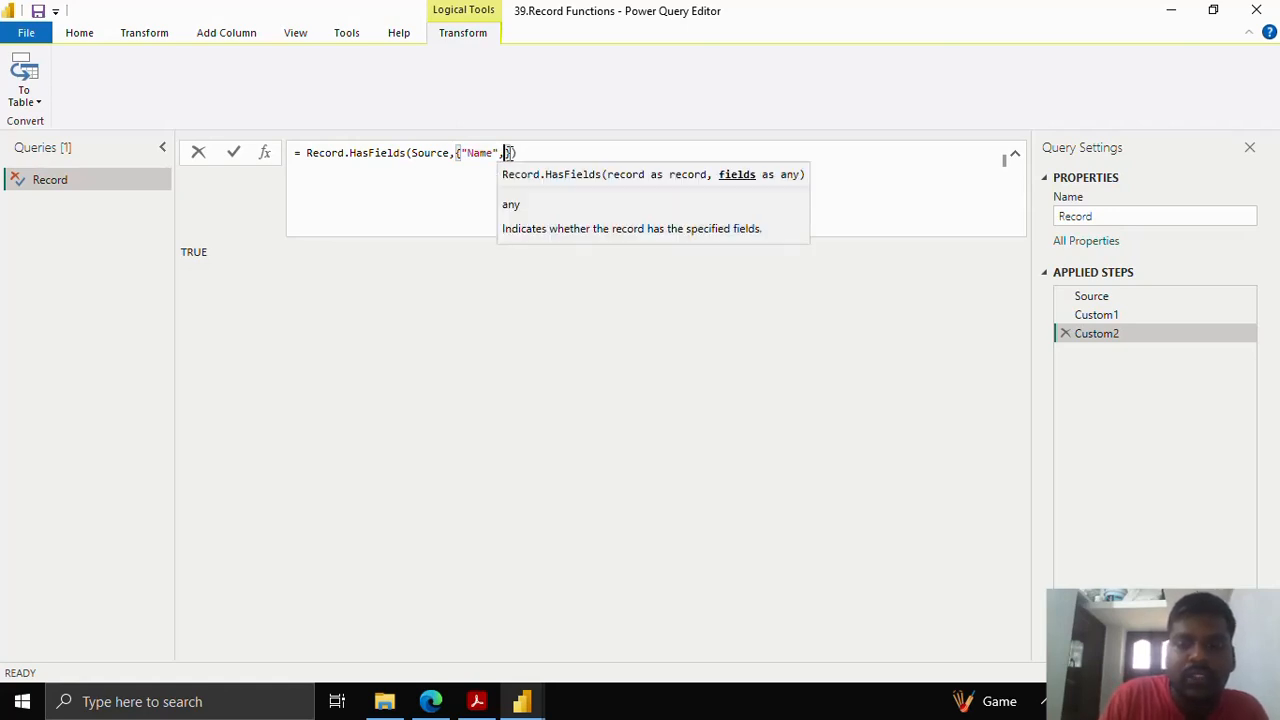
pyautogui.write('"Age"')
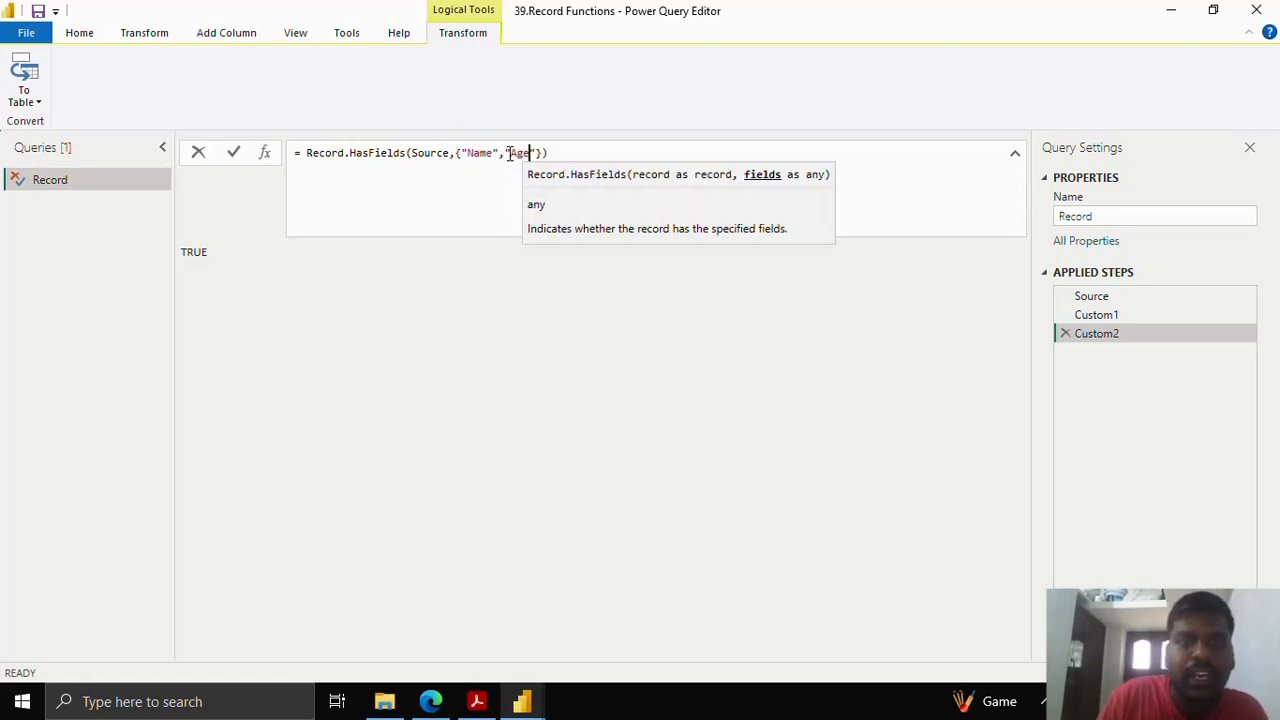
pyautogui.click(235, 151)
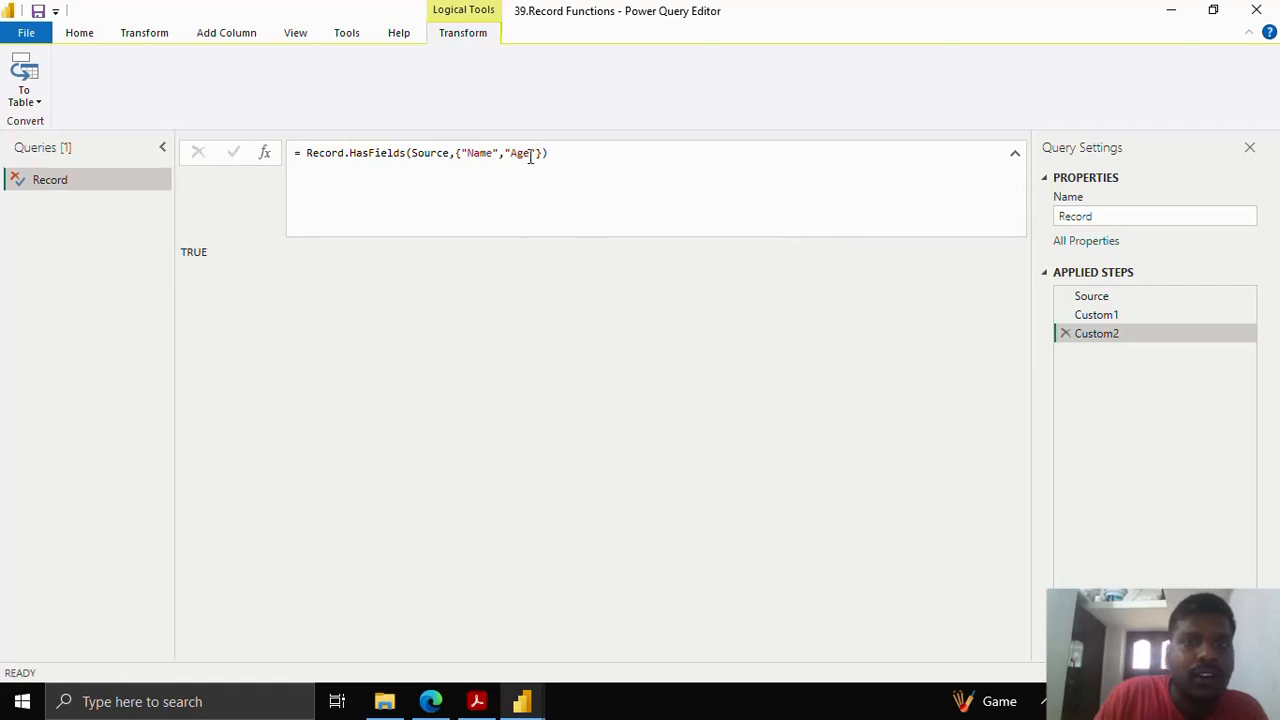
# - Change Age to Phone so the check returns FALSE, then review the field list
pyautogui.moveTo(530, 157); pyautogui.dragTo(511, 152)
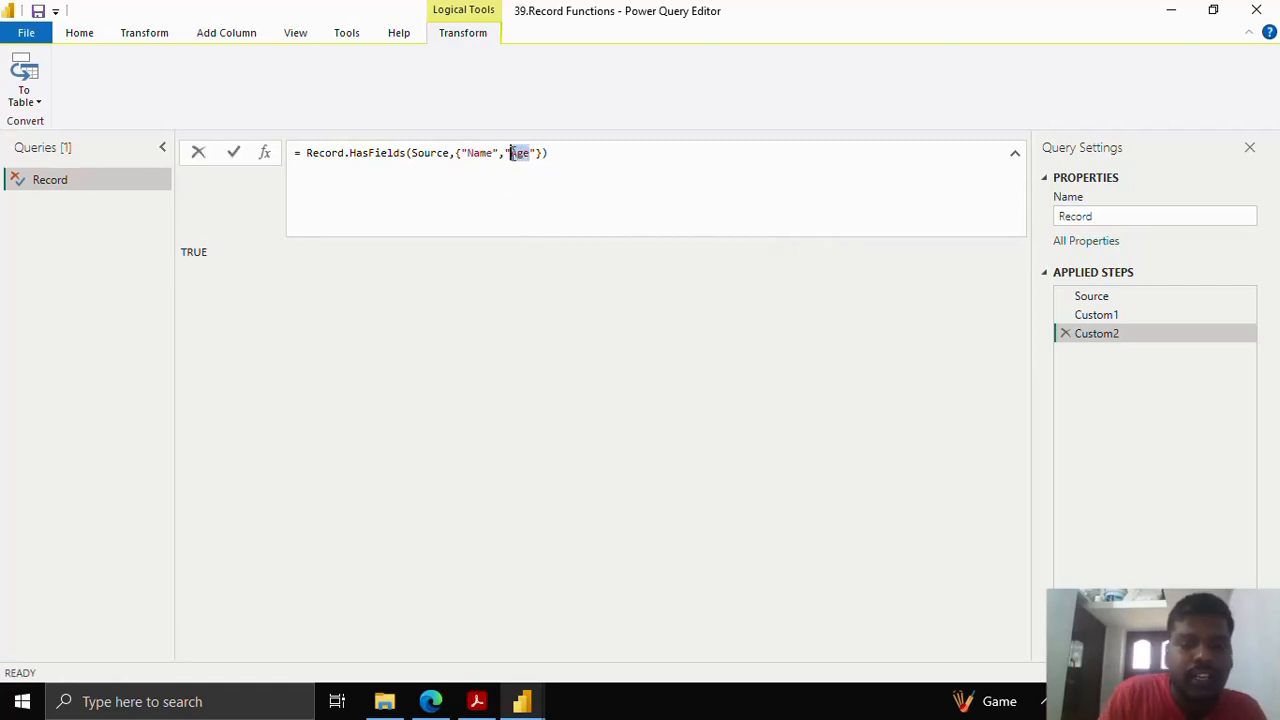
pyautogui.write('Phone')
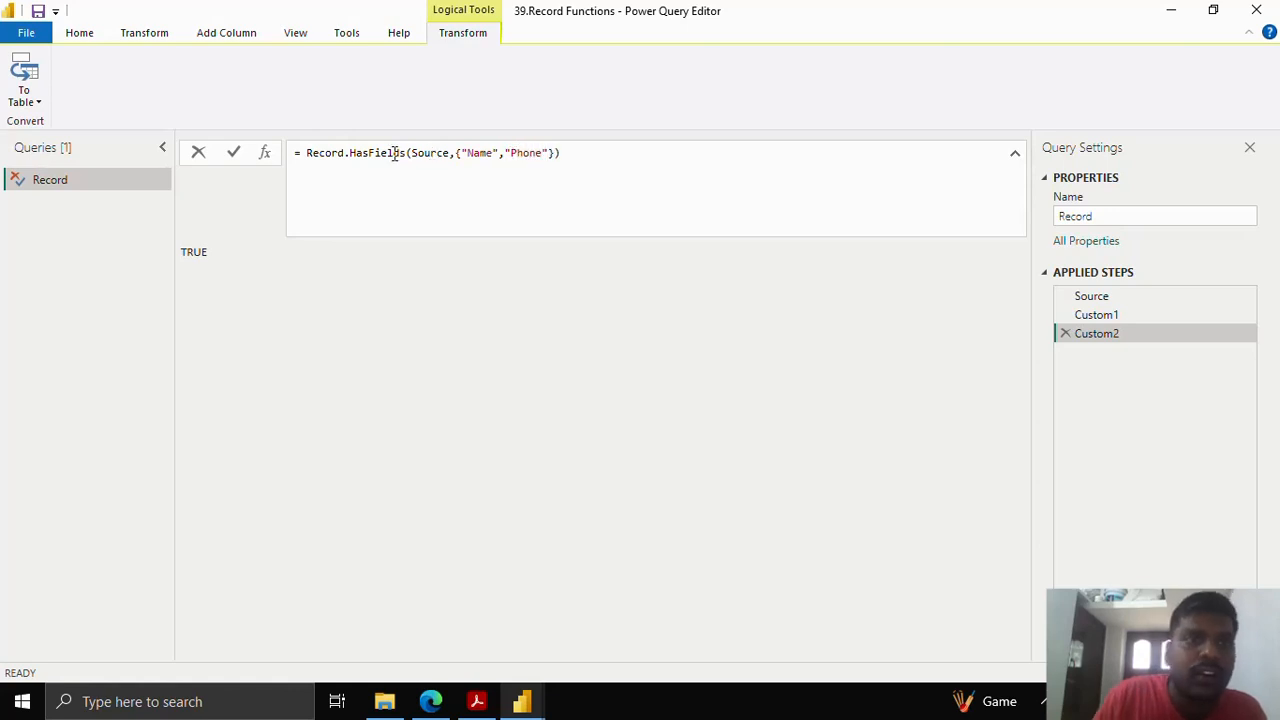
pyautogui.click(233, 154)
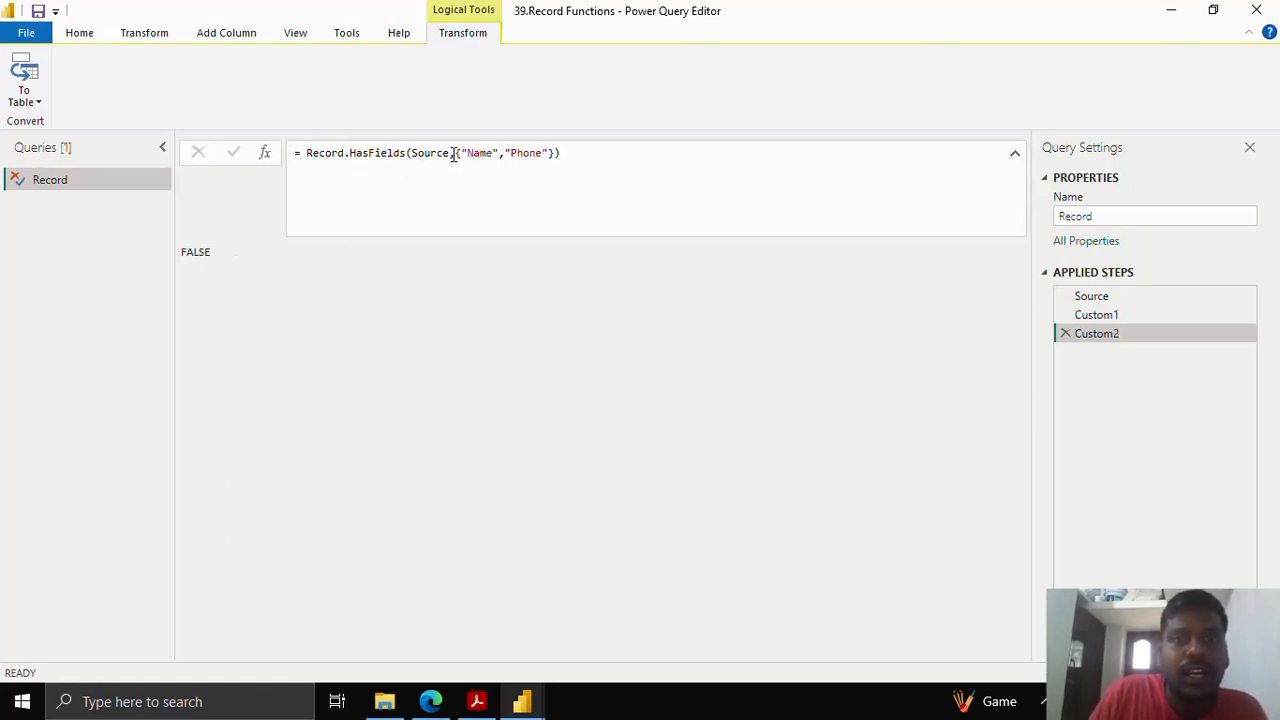
pyautogui.moveTo(456, 150); pyautogui.dragTo(556, 157)
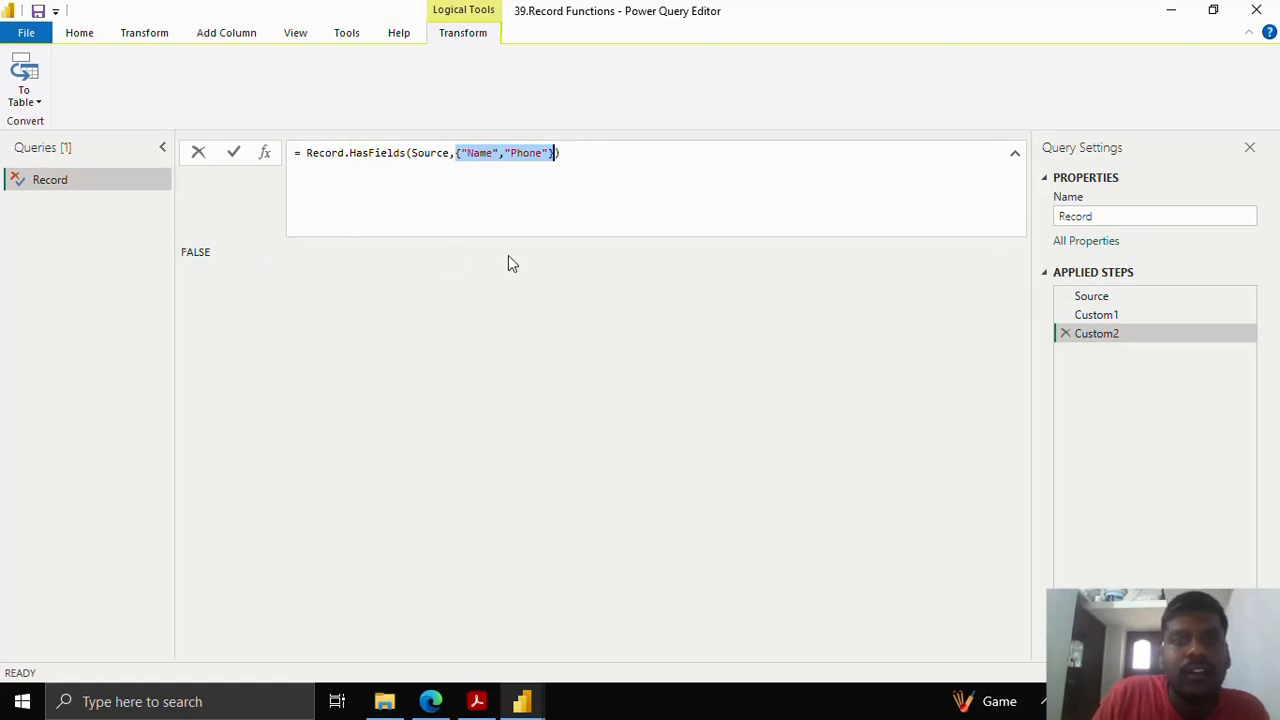
pyautogui.click(1123, 312)
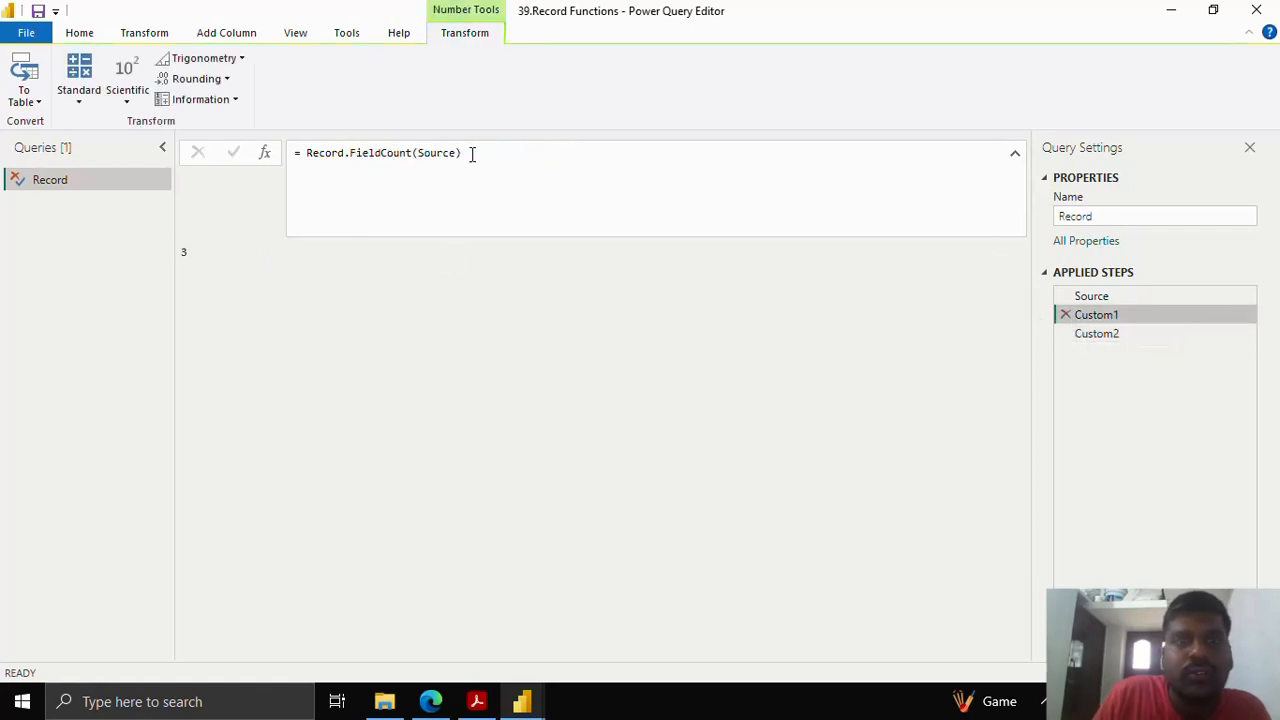
pyautogui.click(1127, 333)
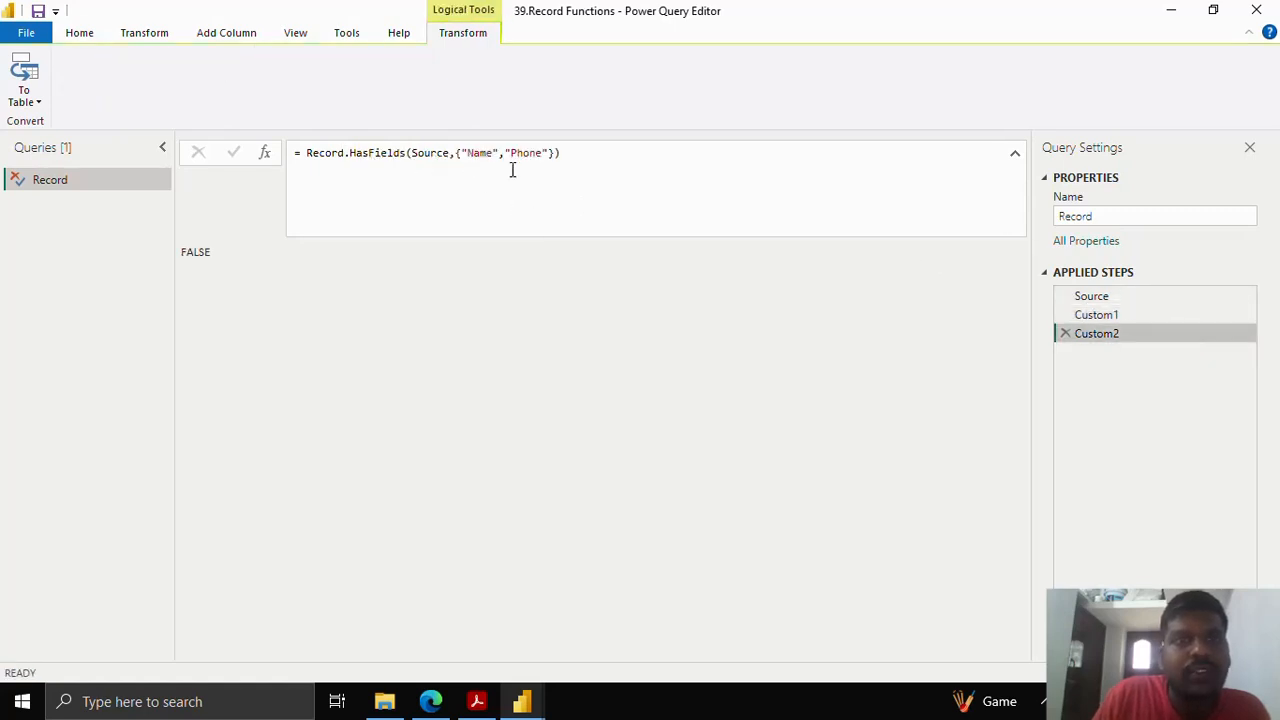
pyautogui.moveTo(455, 155); pyautogui.dragTo(555, 153)
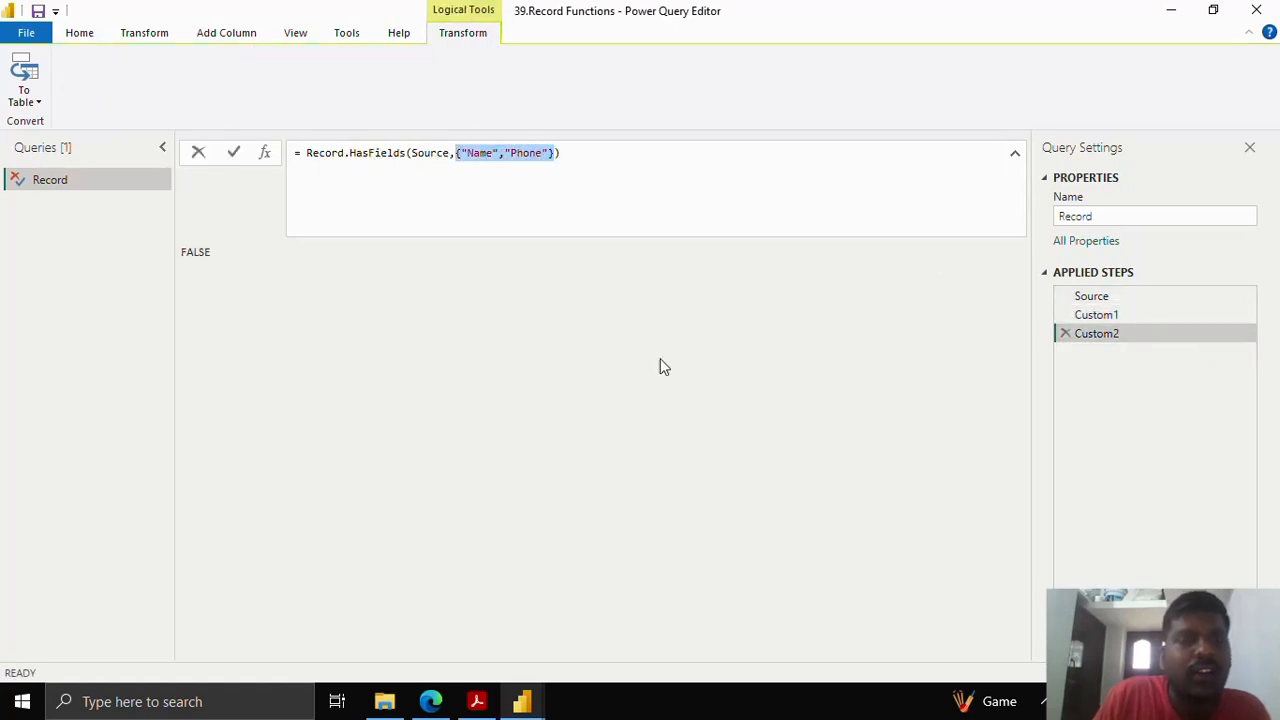
pyautogui.click(90, 183)
# - Duplicate the Record query, name the copy 'Add fields', and delete its Custom2 and Custom1 steps
pyautogui.rightClick(90, 183)
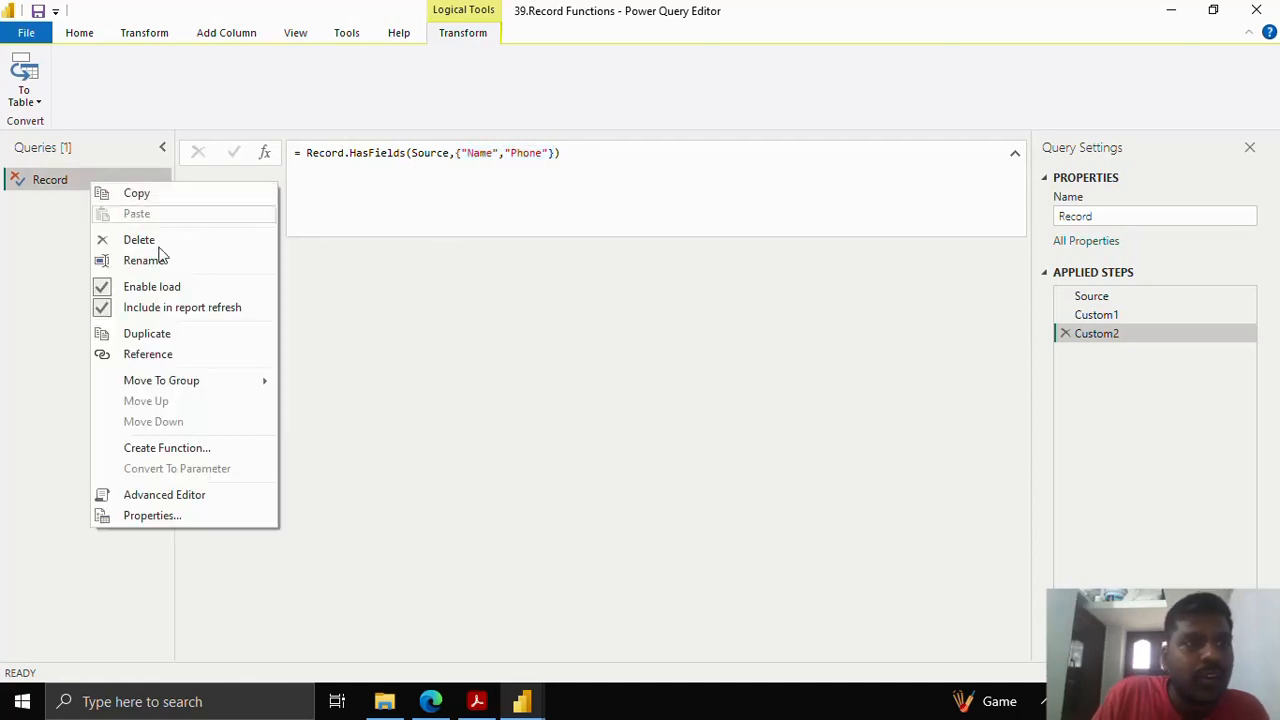
pyautogui.click(152, 337)
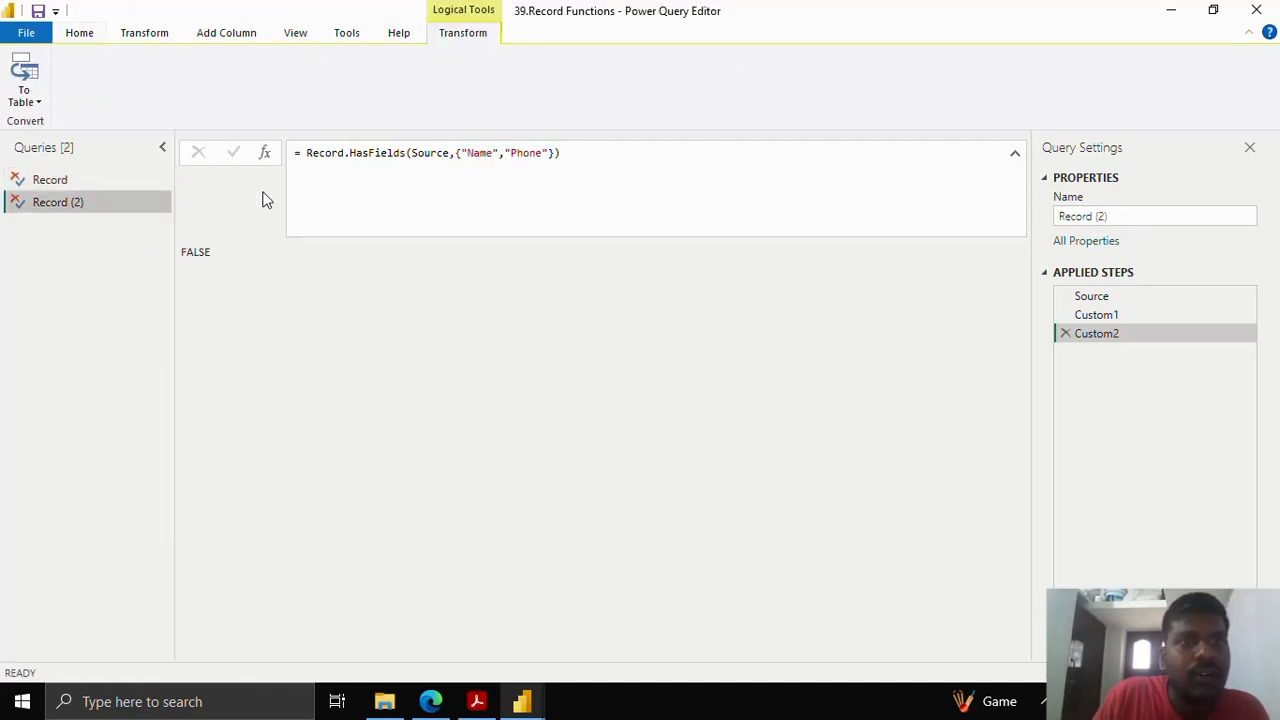
pyautogui.moveTo(1124, 216); pyautogui.dragTo(1058, 232)
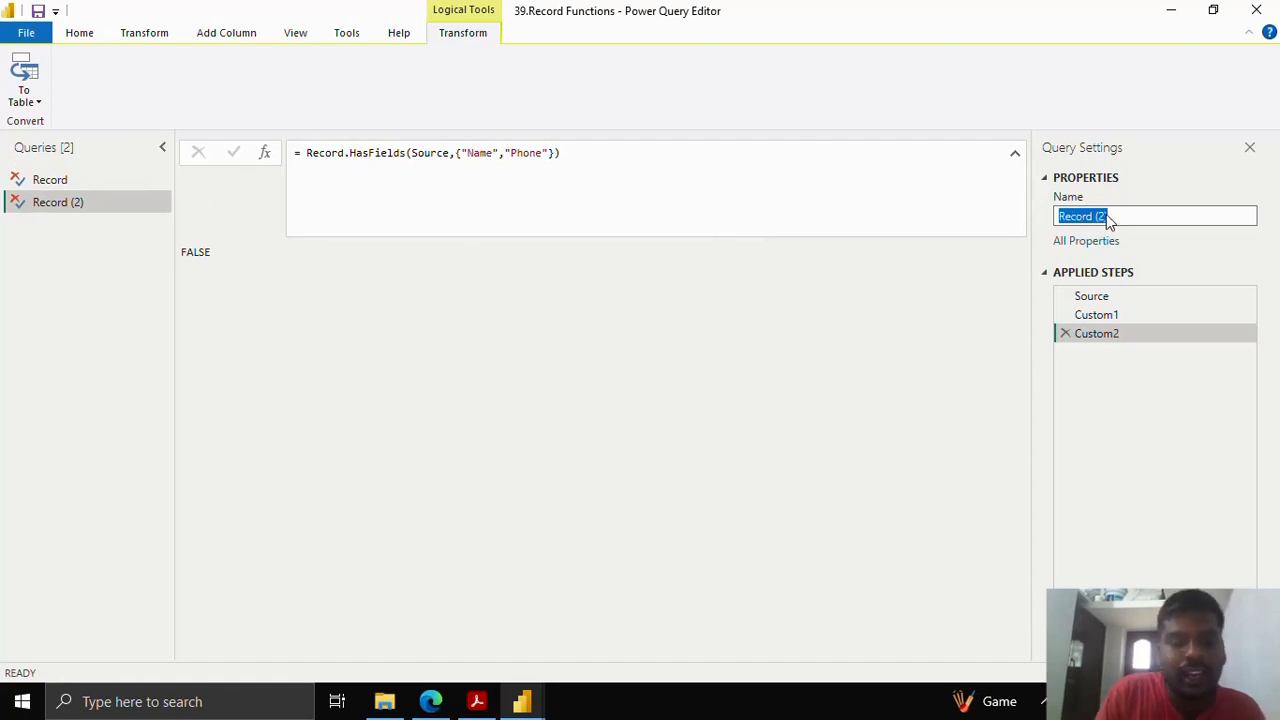
pyautogui.write('Add f')
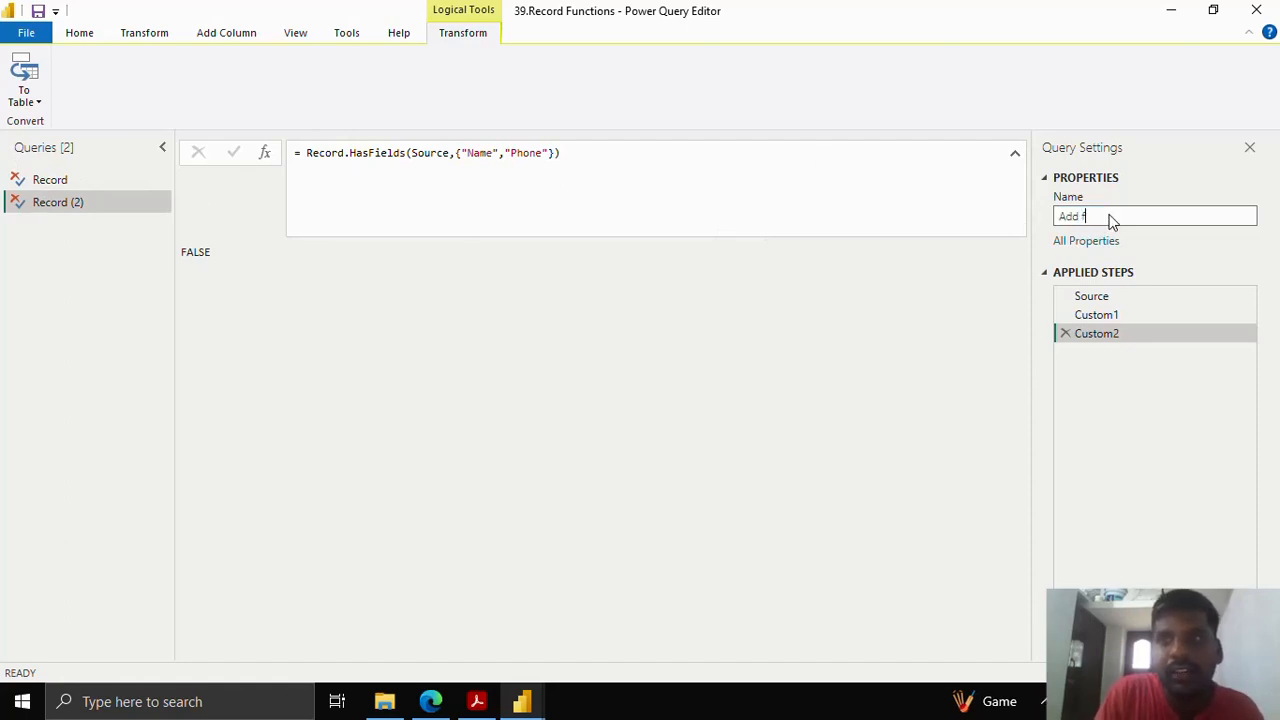
pyautogui.write('ields')
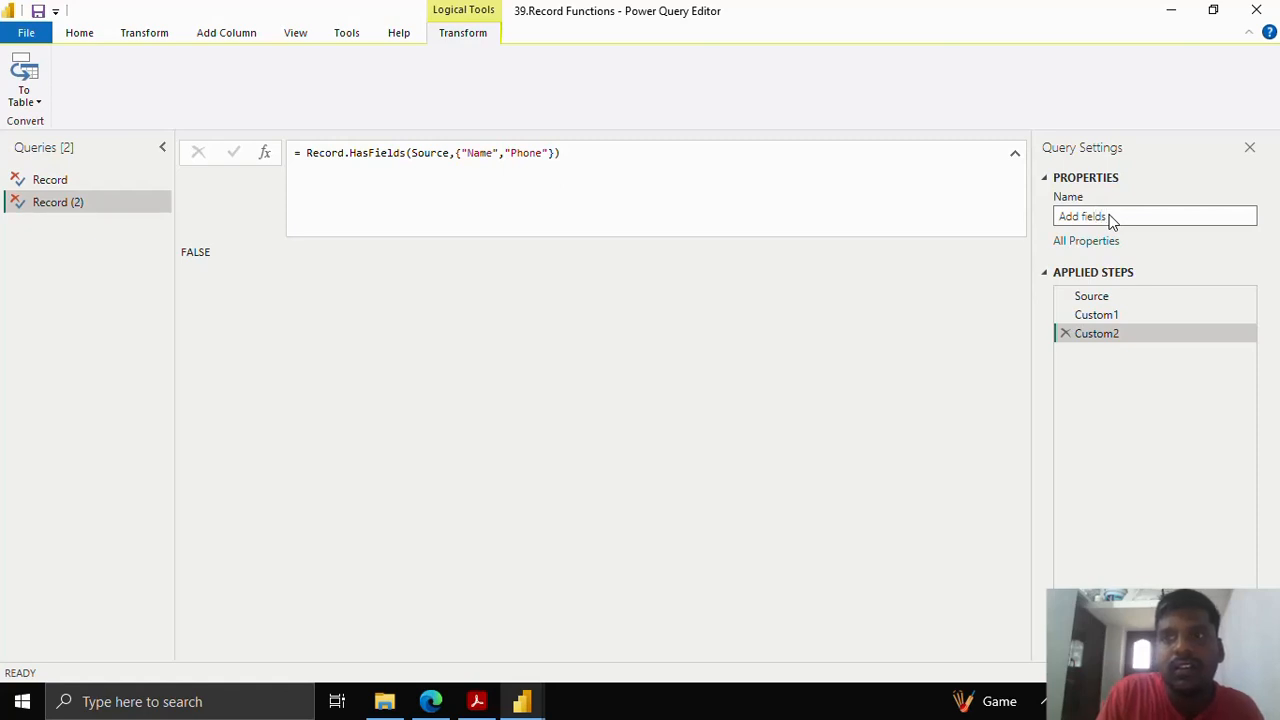
pyautogui.press('Return')
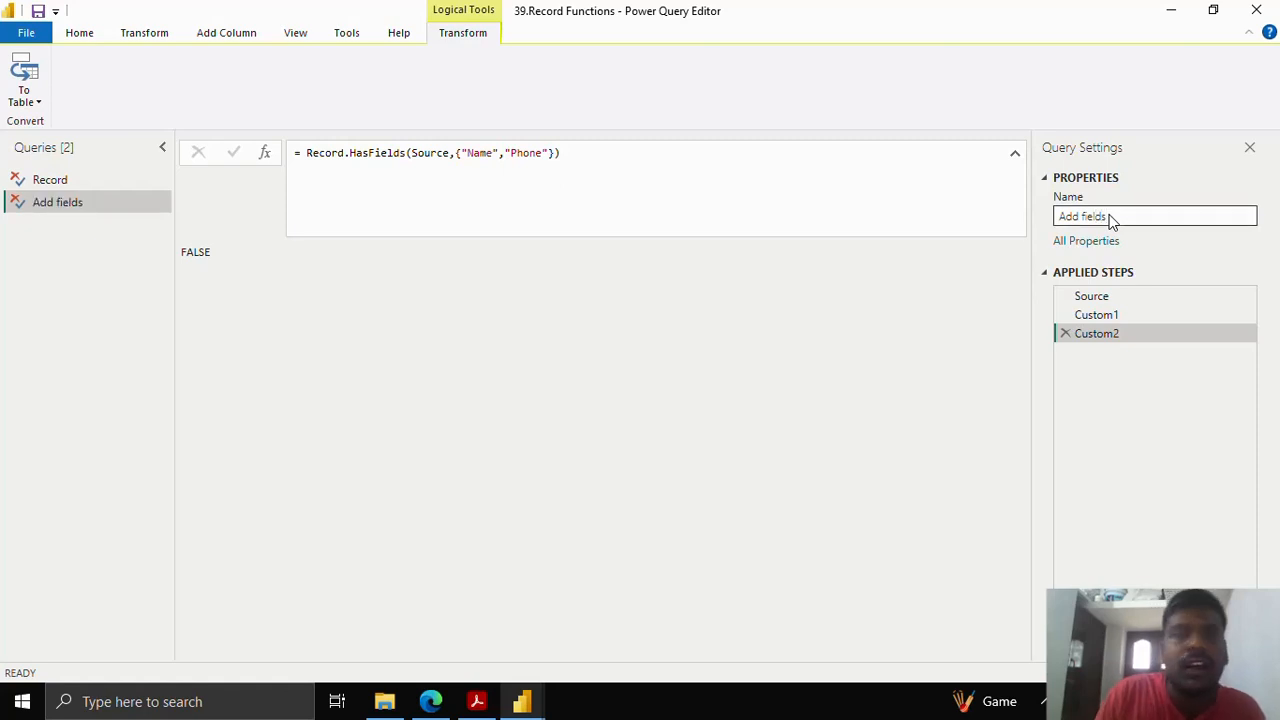
pyautogui.click(1066, 333)
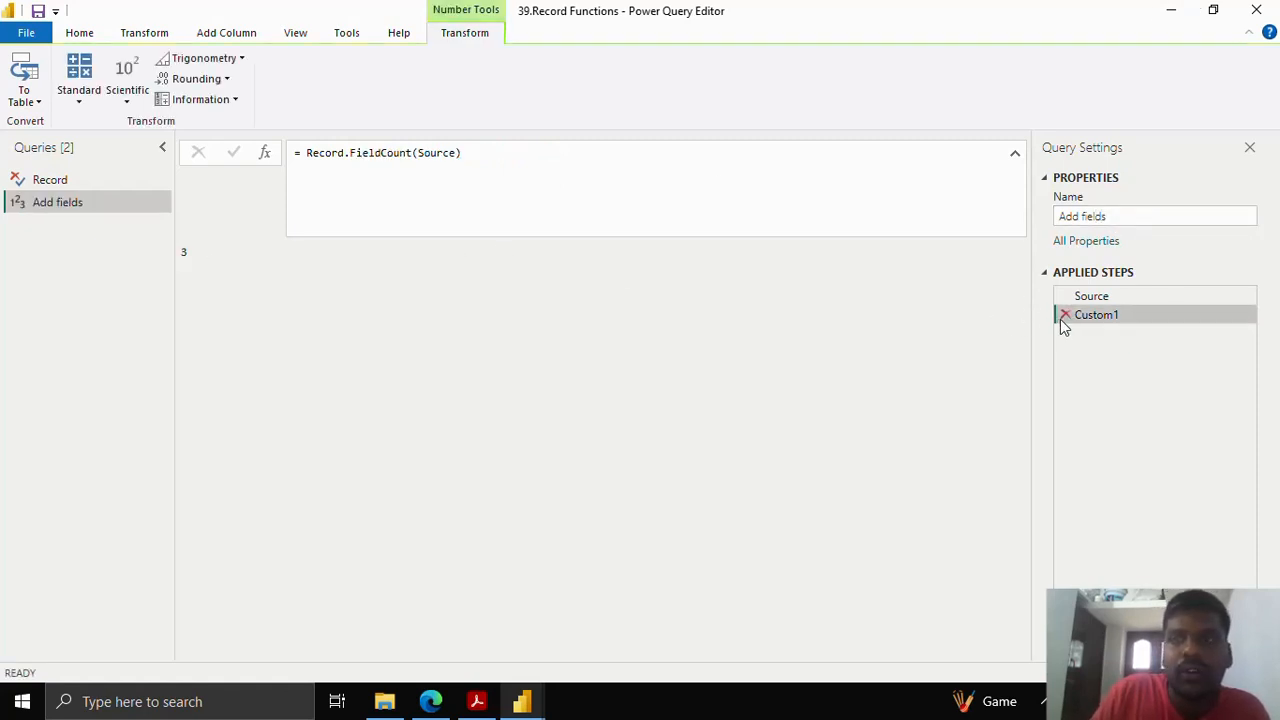
pyautogui.click(1064, 316)
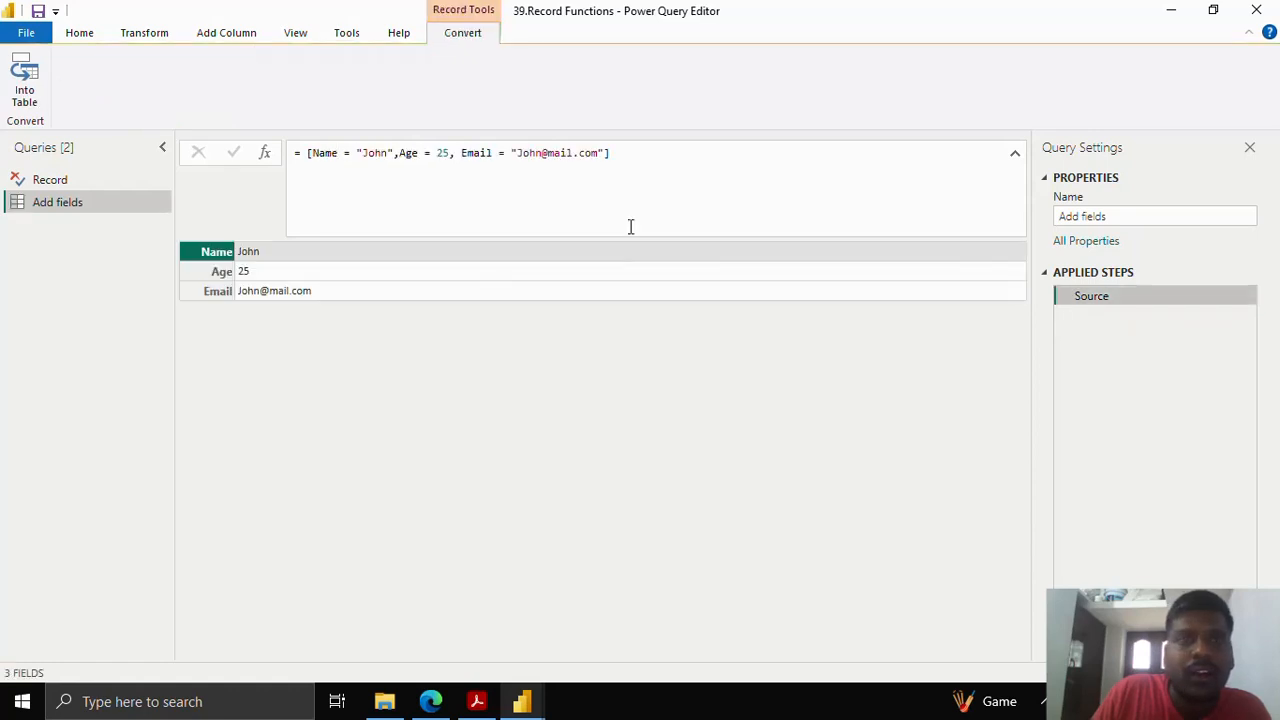
# - Add a Custom1 step using Record.AddField(Source,"Phone", ...) with a sample phone number
pyautogui.click(265, 158)
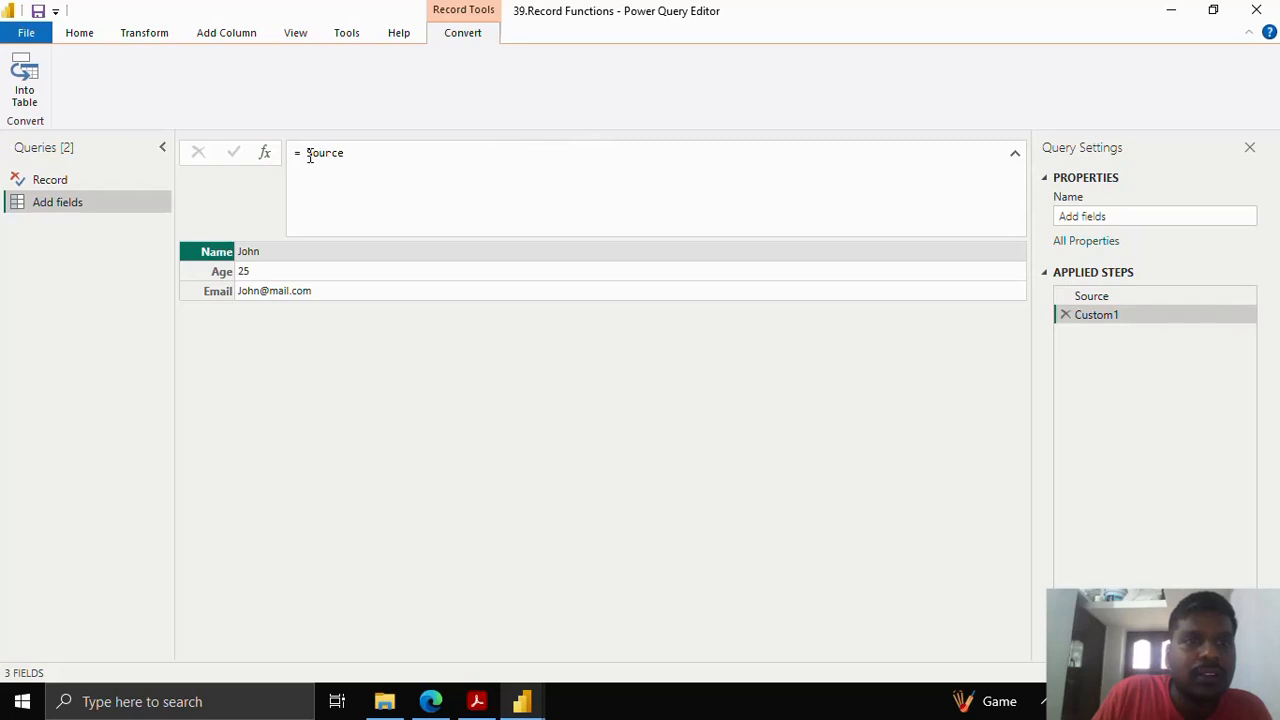
pyautogui.moveTo(309, 155); pyautogui.dragTo(371, 148)
pyautogui.write('Re')
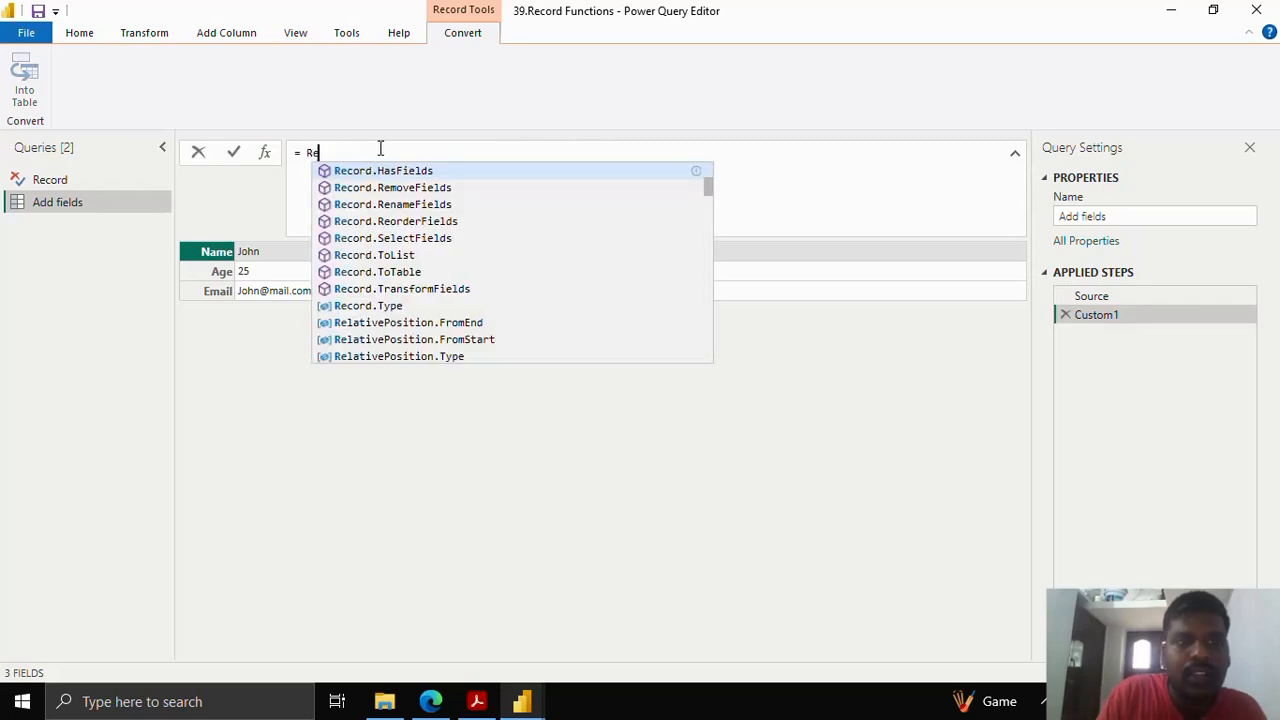
pyautogui.write('cord.')
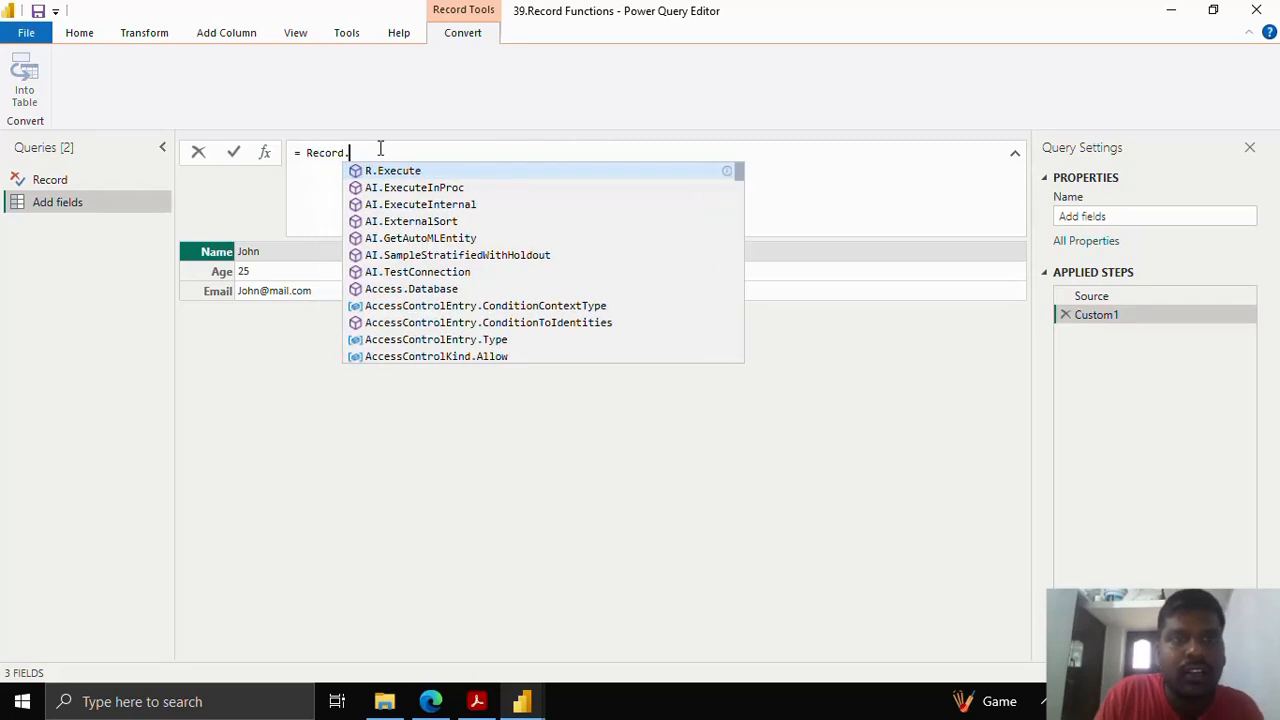
pyautogui.write('AddField(')
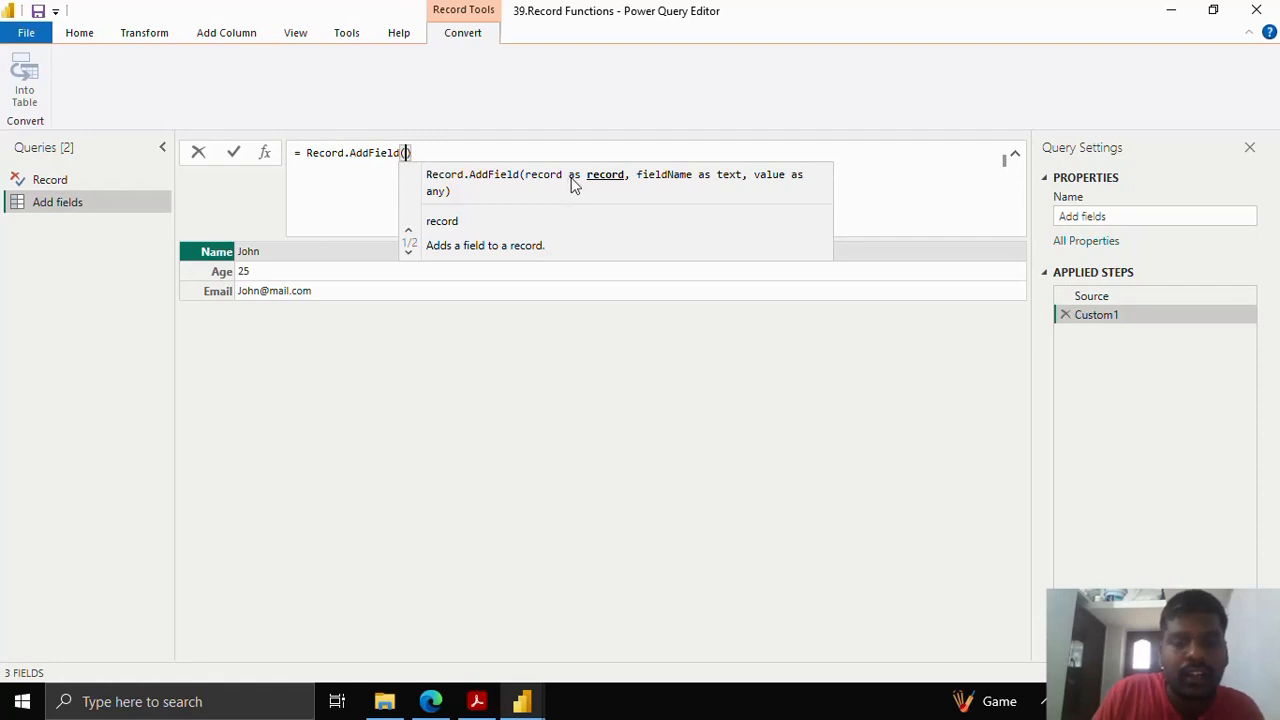
pyautogui.write('Source,')
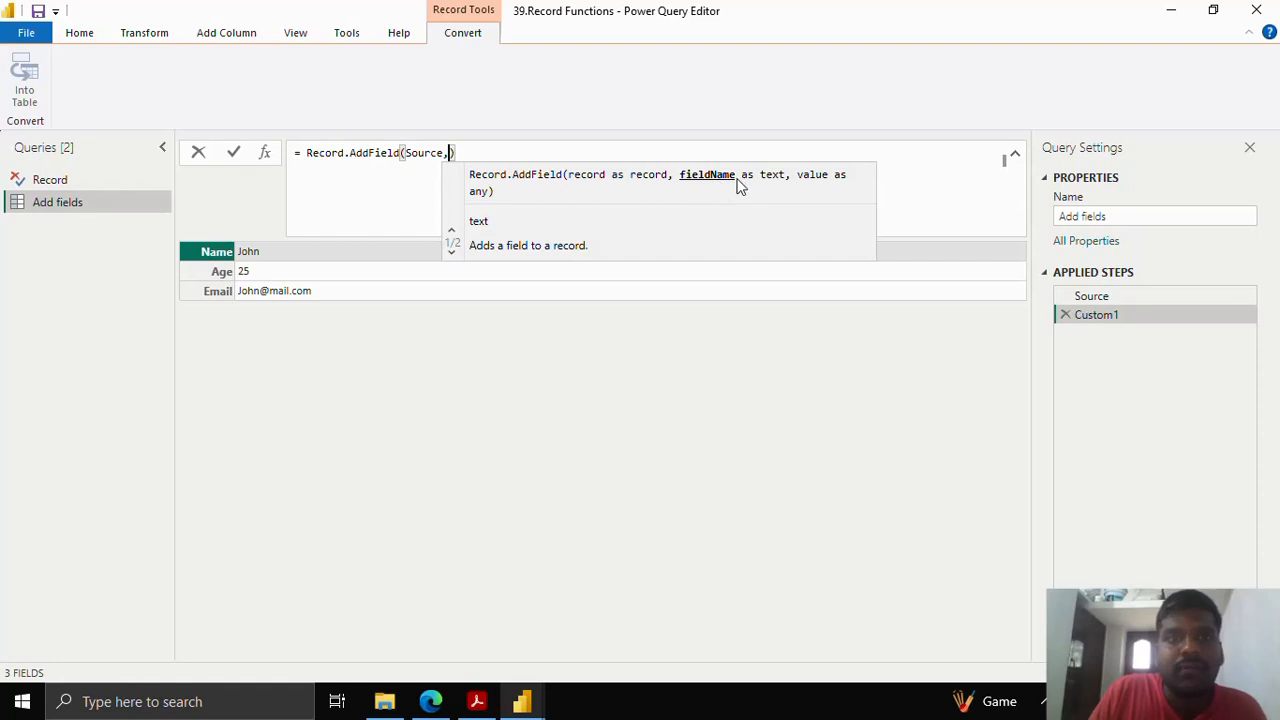
pyautogui.write('"Phon')
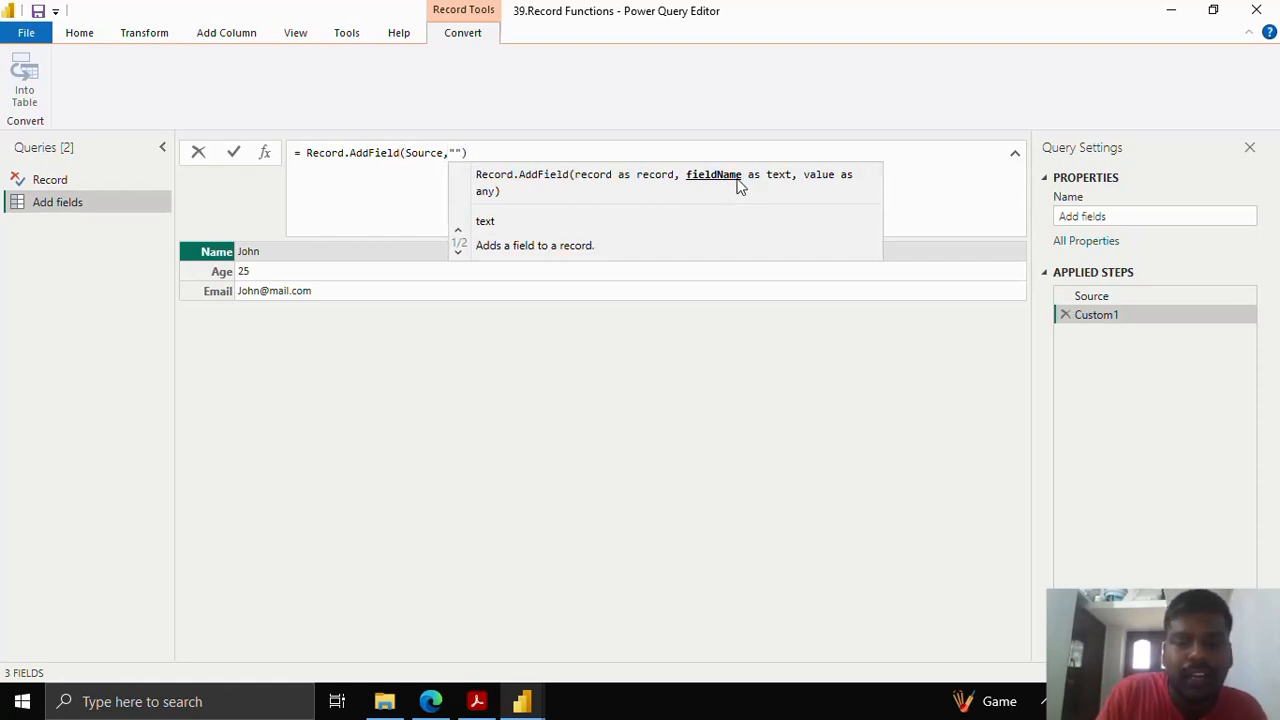
pyautogui.write('e"')
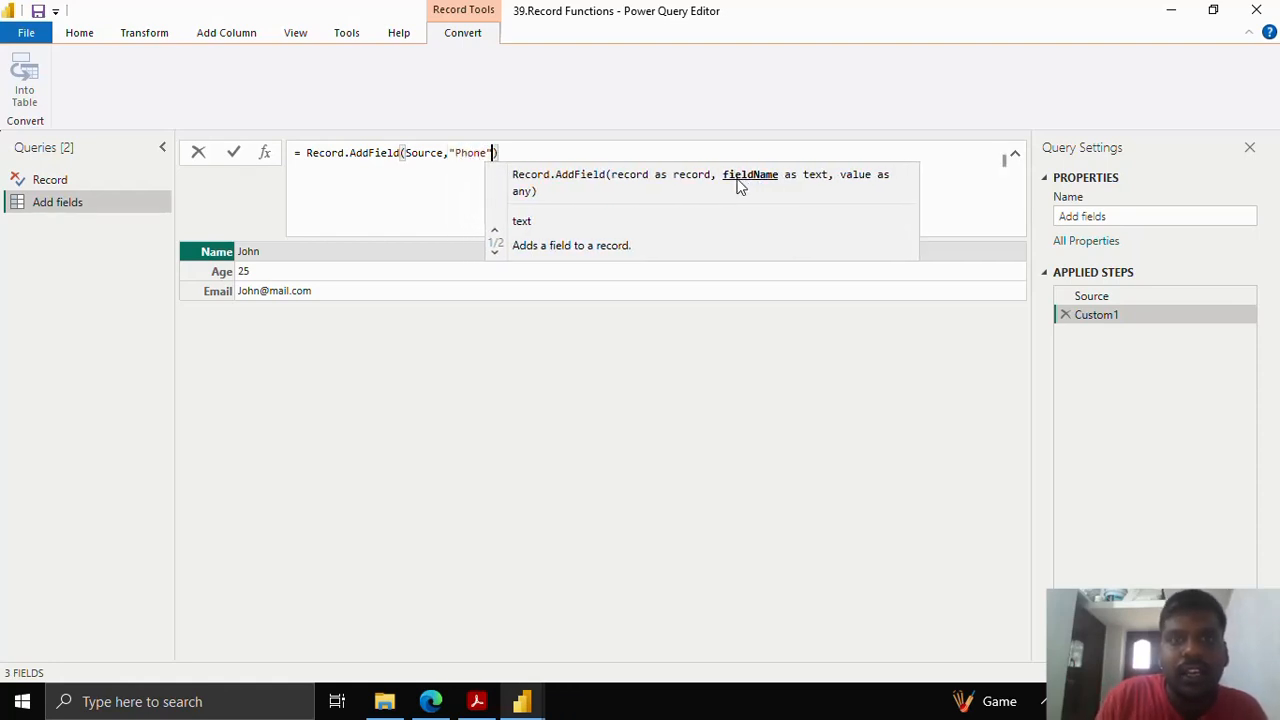
pyautogui.write(',')
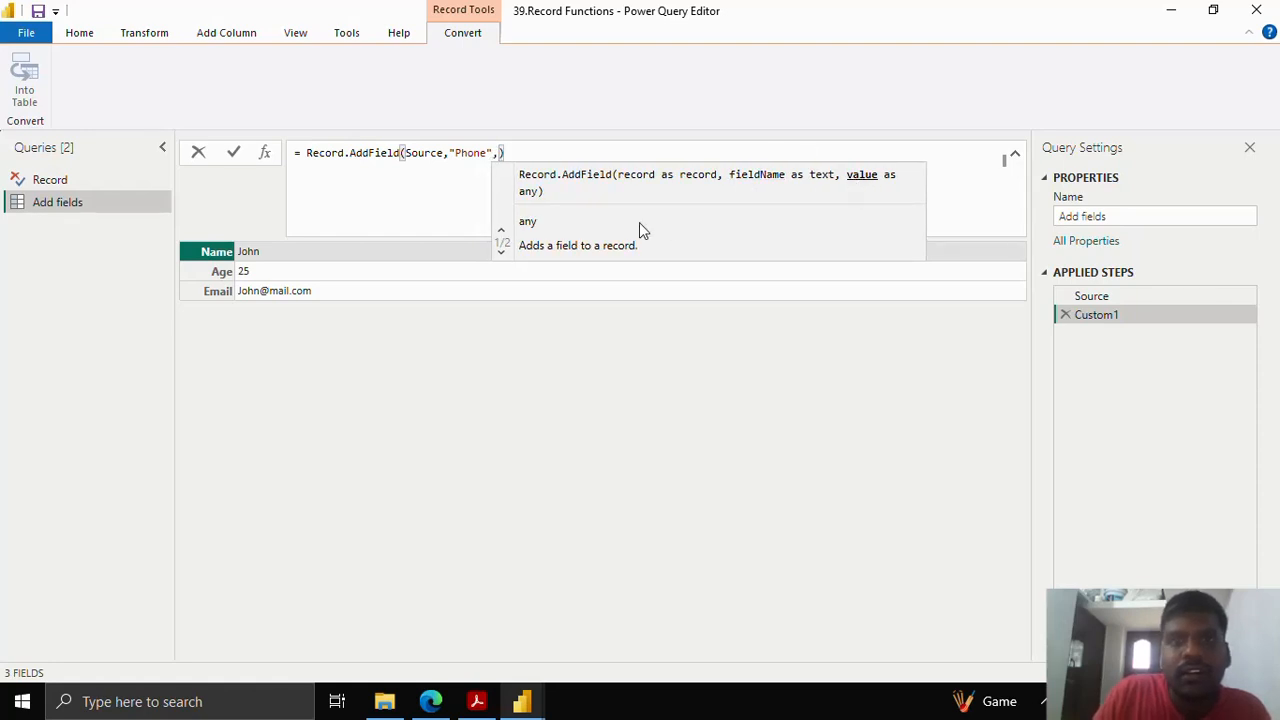
pyautogui.write('"')
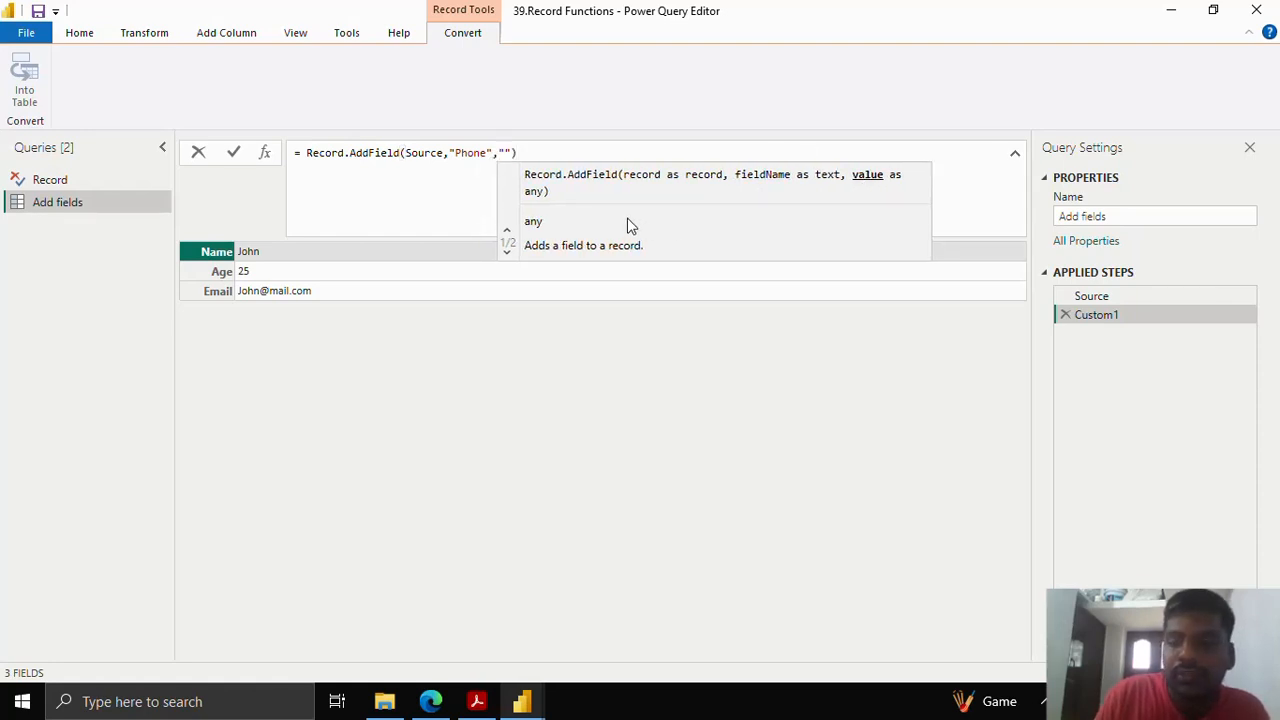
pyautogui.write('123456')
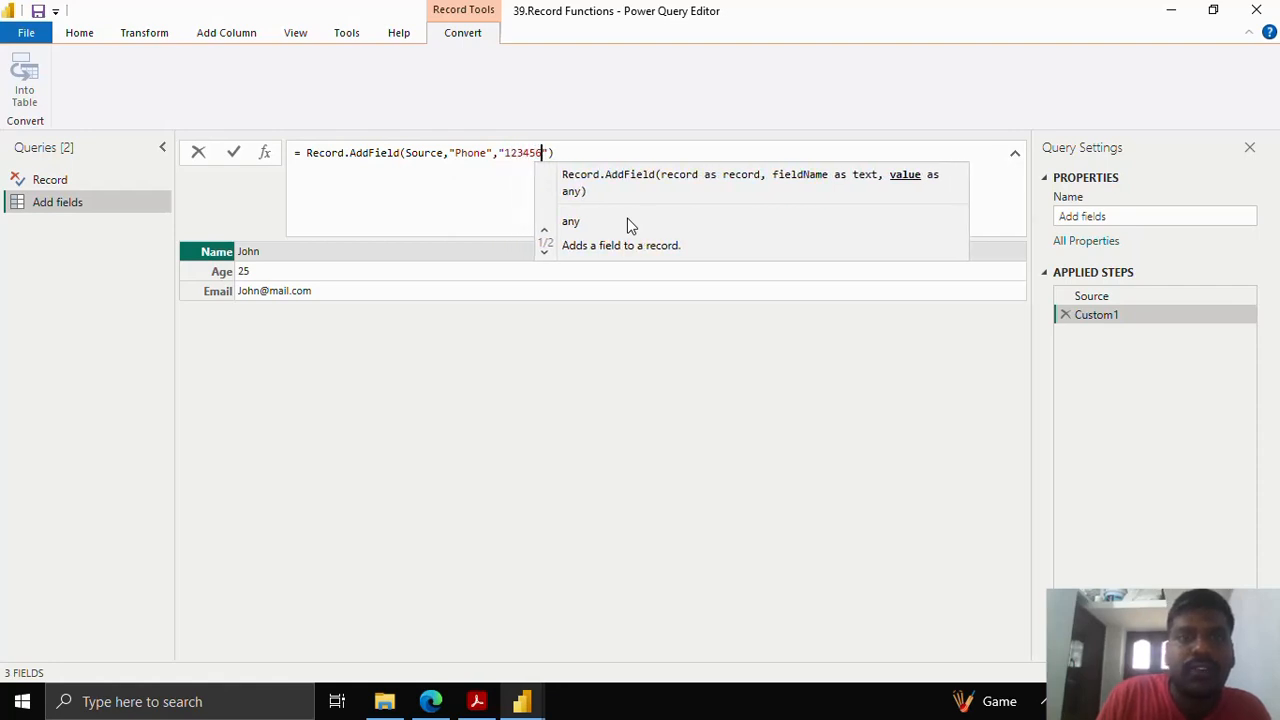
pyautogui.write('78')
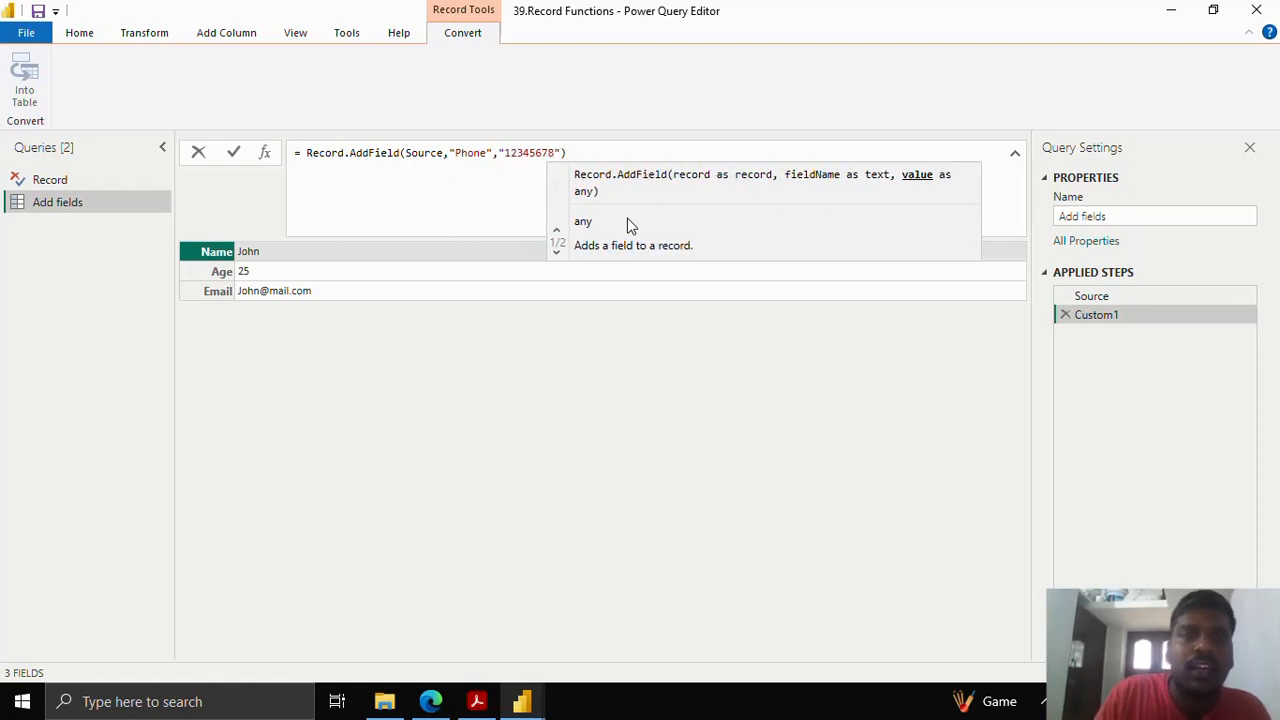
pyautogui.click(233, 152)
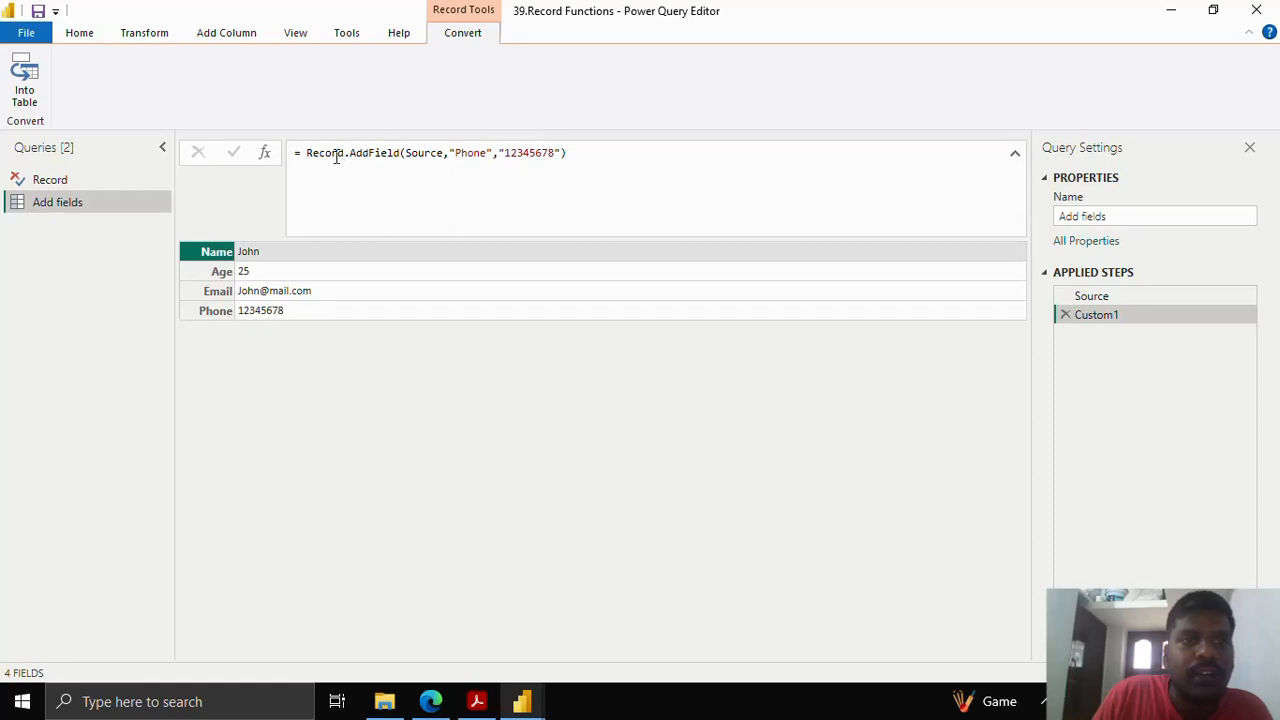
pyautogui.moveTo(309, 153); pyautogui.dragTo(563, 156)
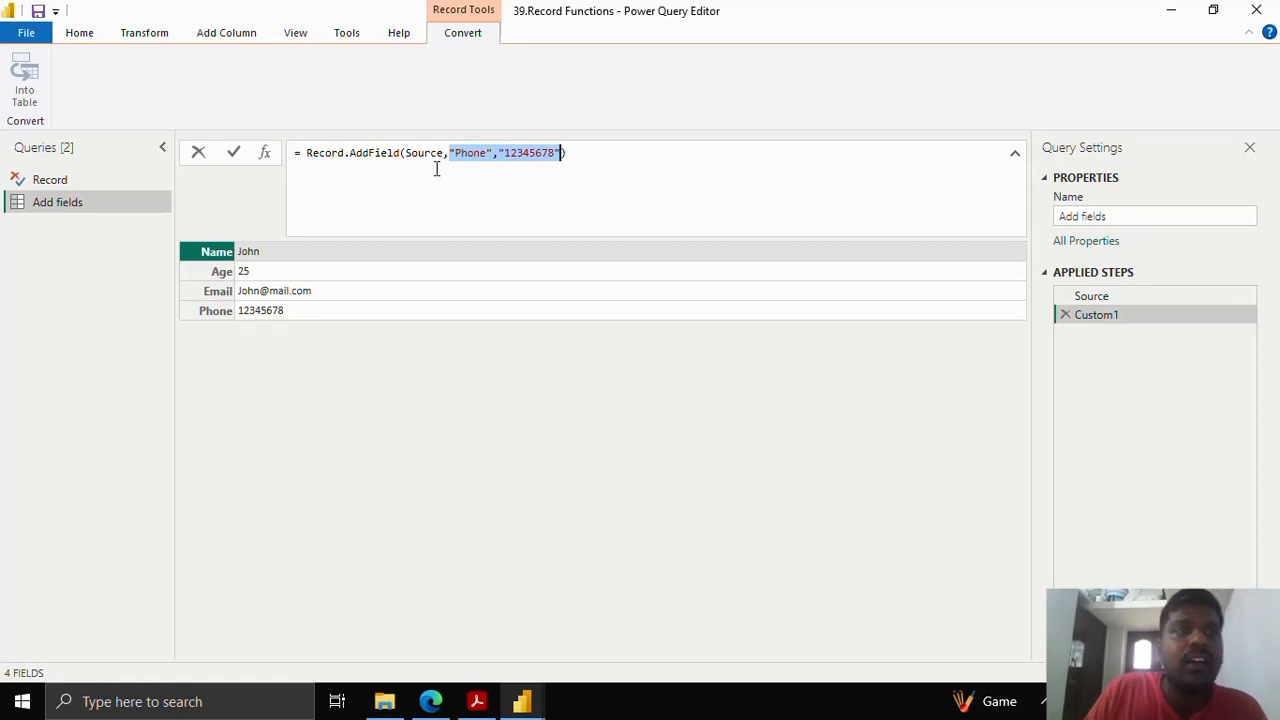
# - Duplicate Add fields and rename the new copy 'Combine' in Query Settings
pyautogui.rightClick(96, 202)
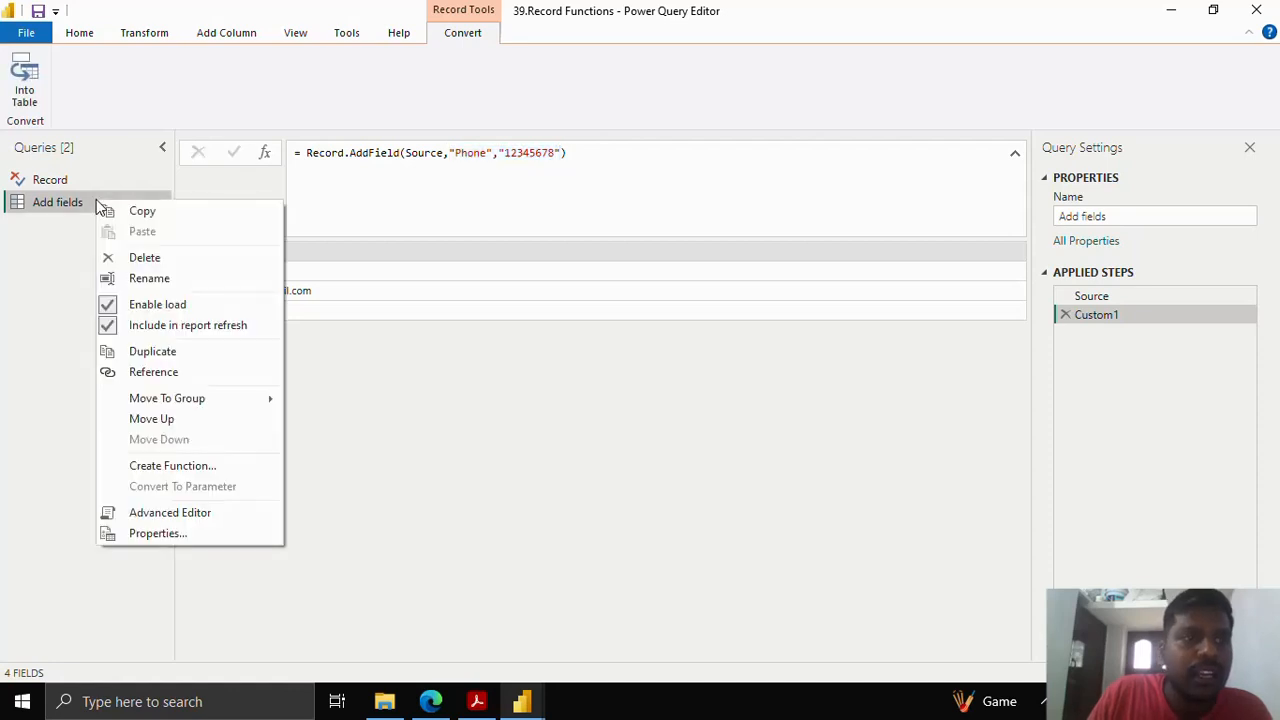
pyautogui.click(152, 351)
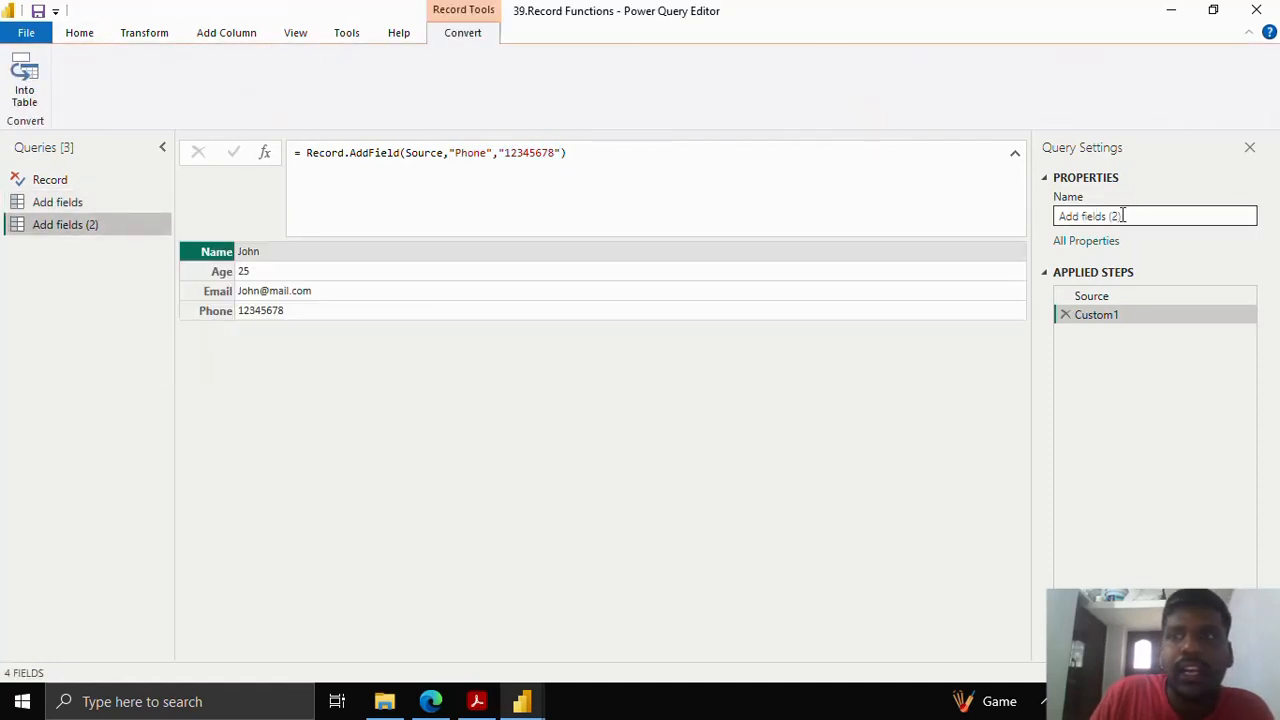
pyautogui.moveTo(1123, 216); pyautogui.dragTo(1045, 216)
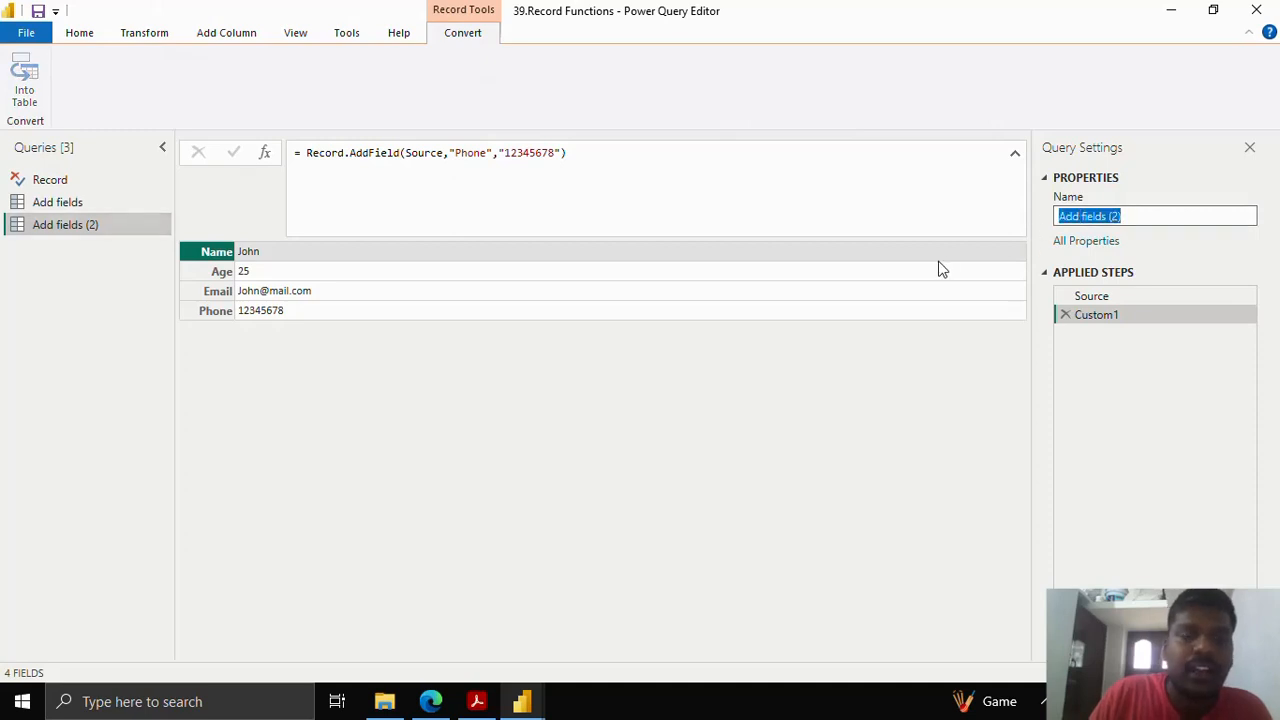
pyautogui.write('Co')
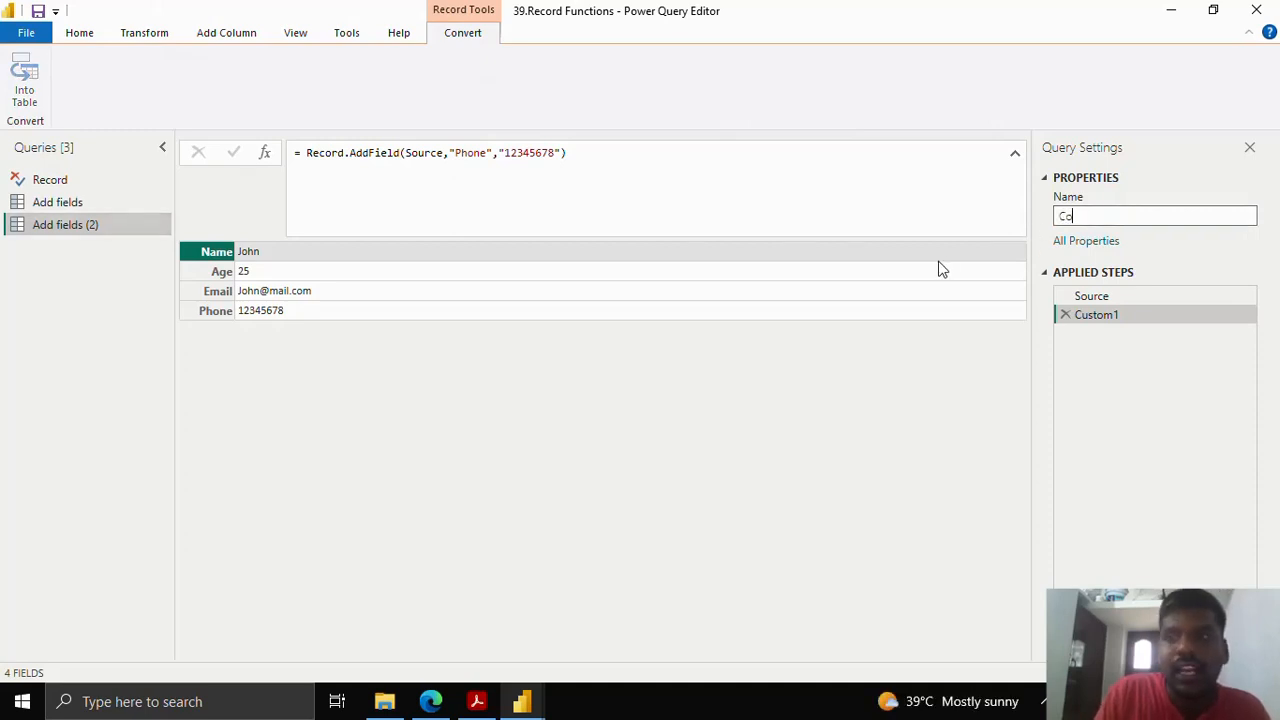
pyautogui.write('mbine')
pyautogui.press('Return')
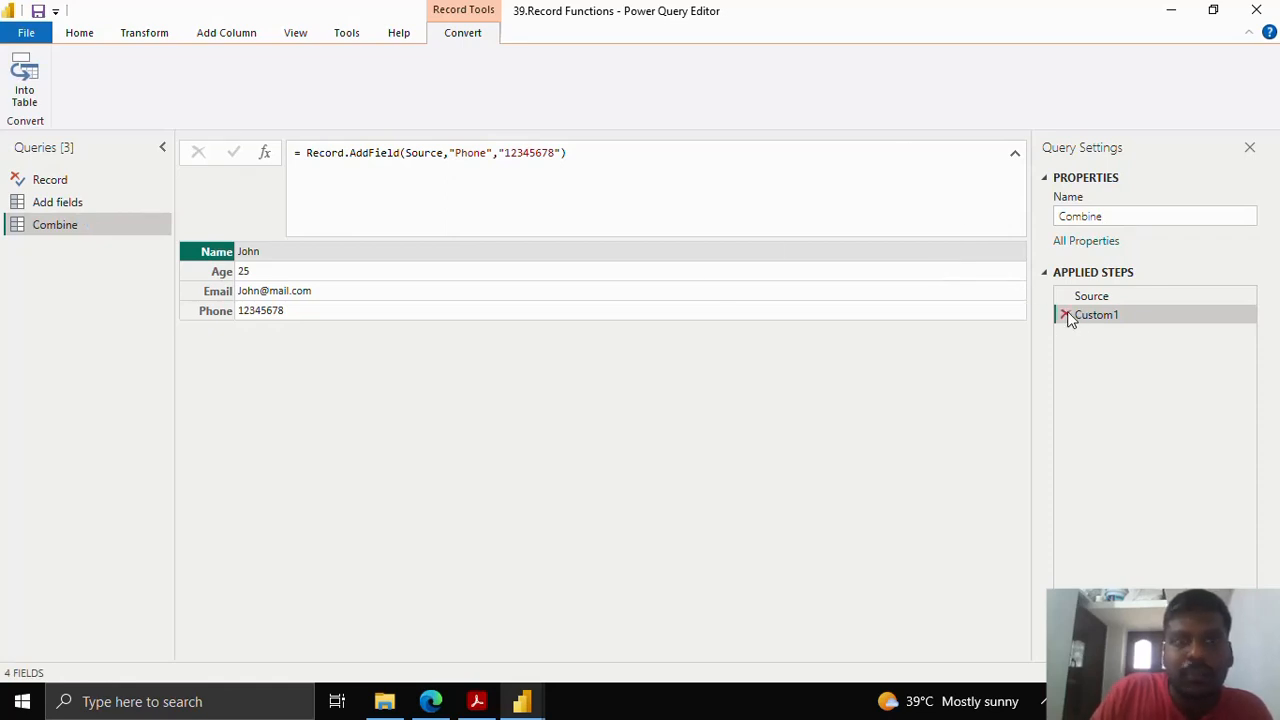
# - Add a Custom2 step starting Record.Combine({Custom1, ...}) on separate lines
pyautogui.click(266, 153)
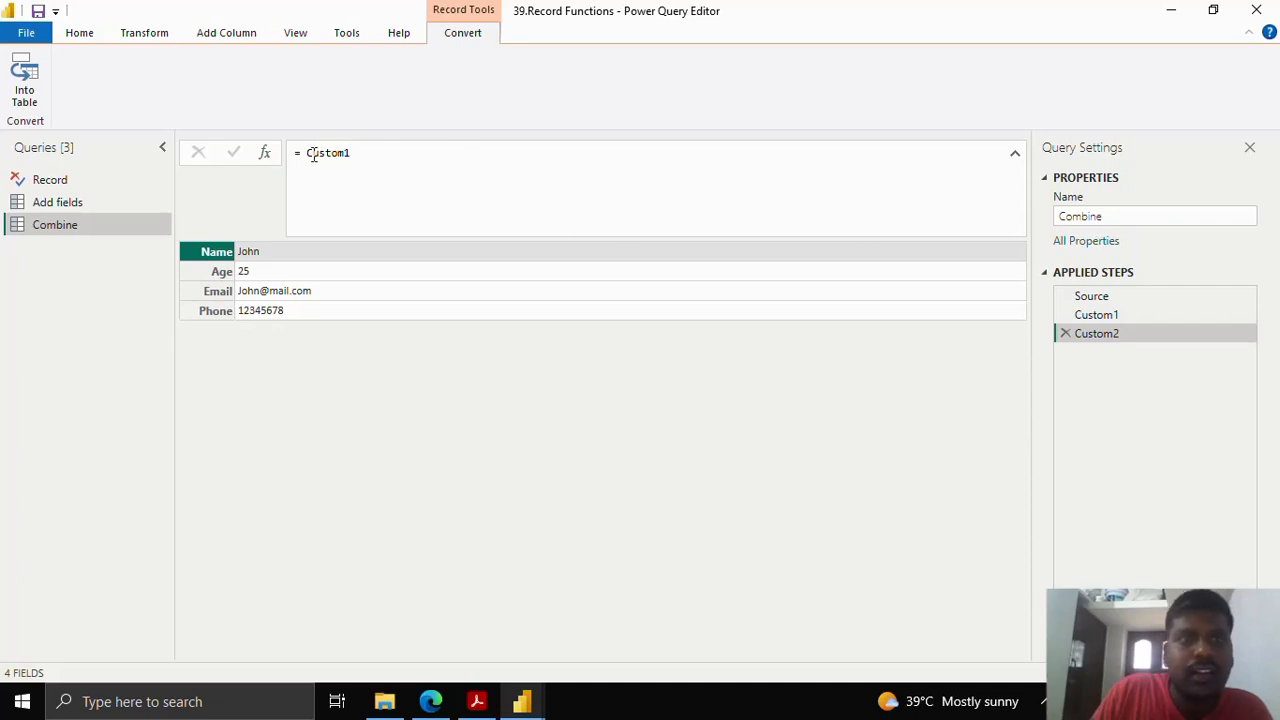
pyautogui.moveTo(307, 153); pyautogui.dragTo(386, 154)
pyautogui.write('Record.')
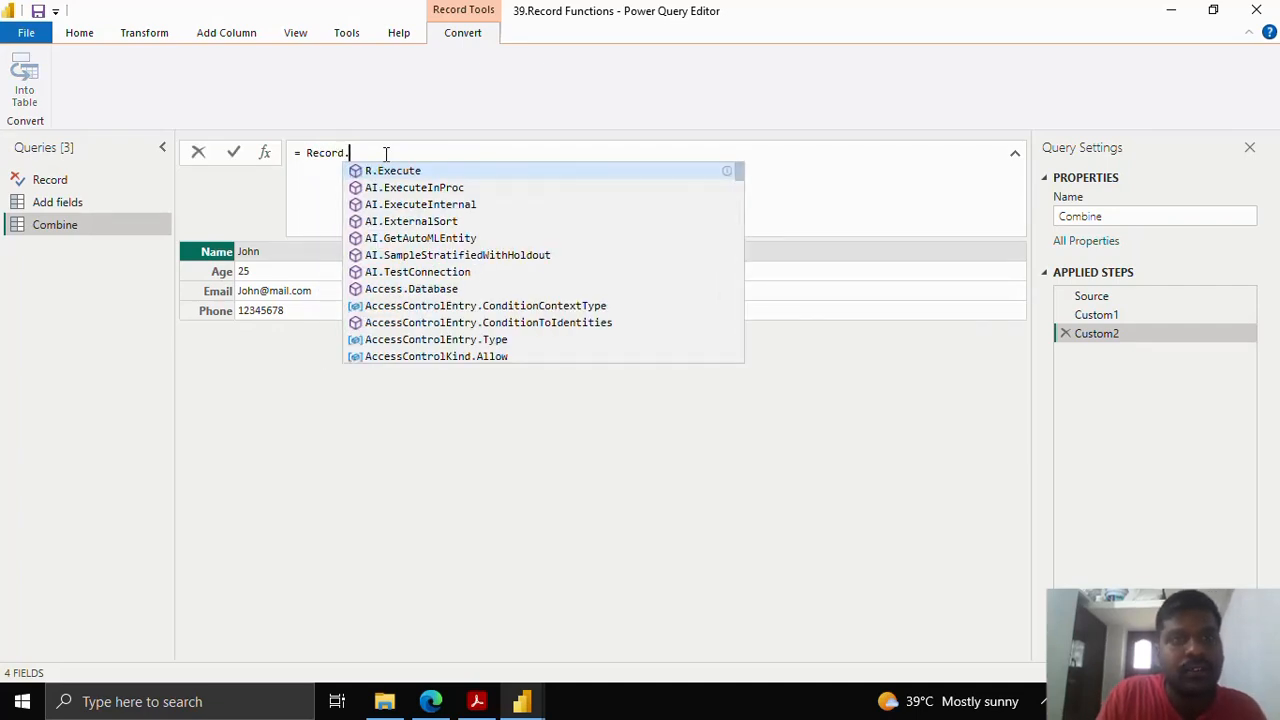
pyautogui.write('Combine(')
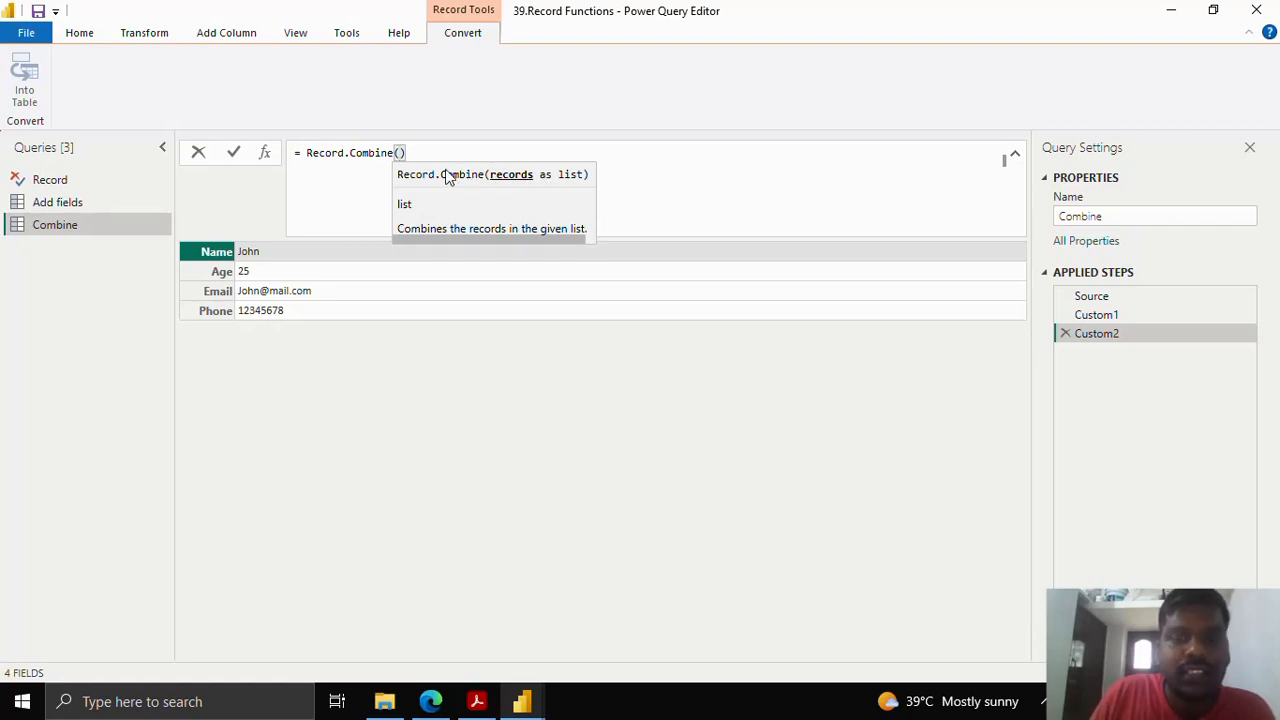
pyautogui.write('{')
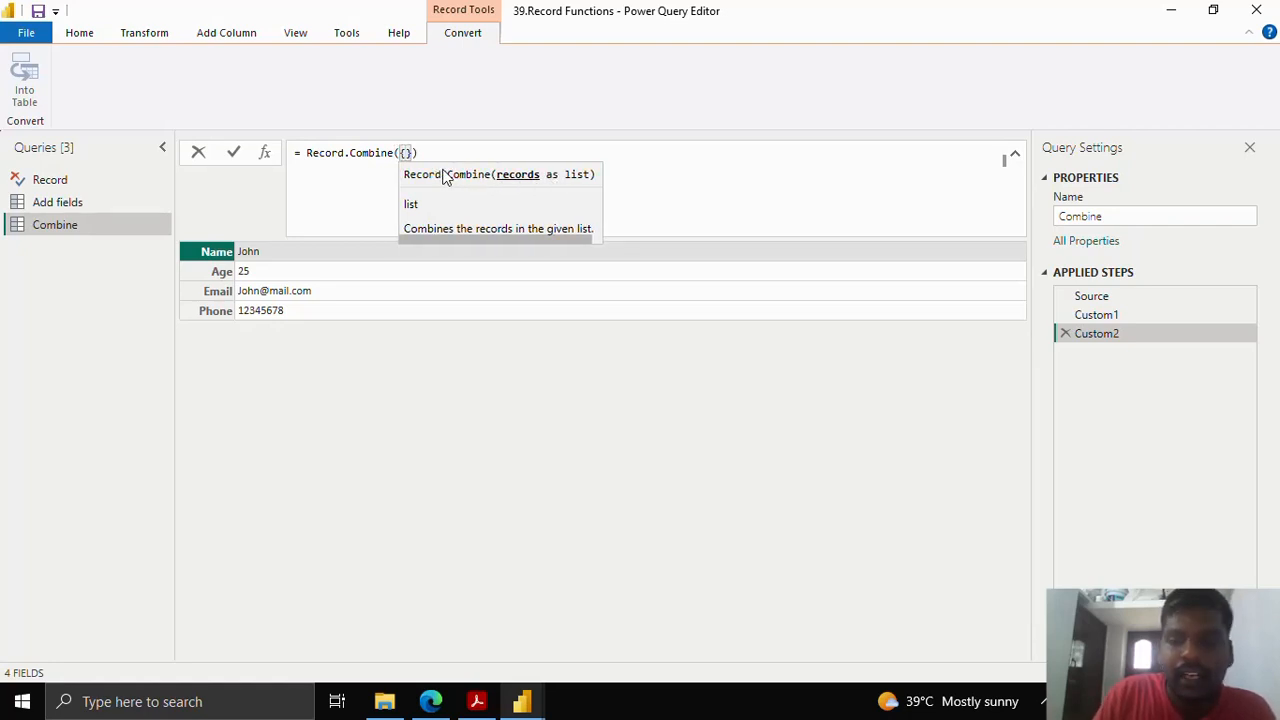
pyautogui.hotkey('shift', 'Return')
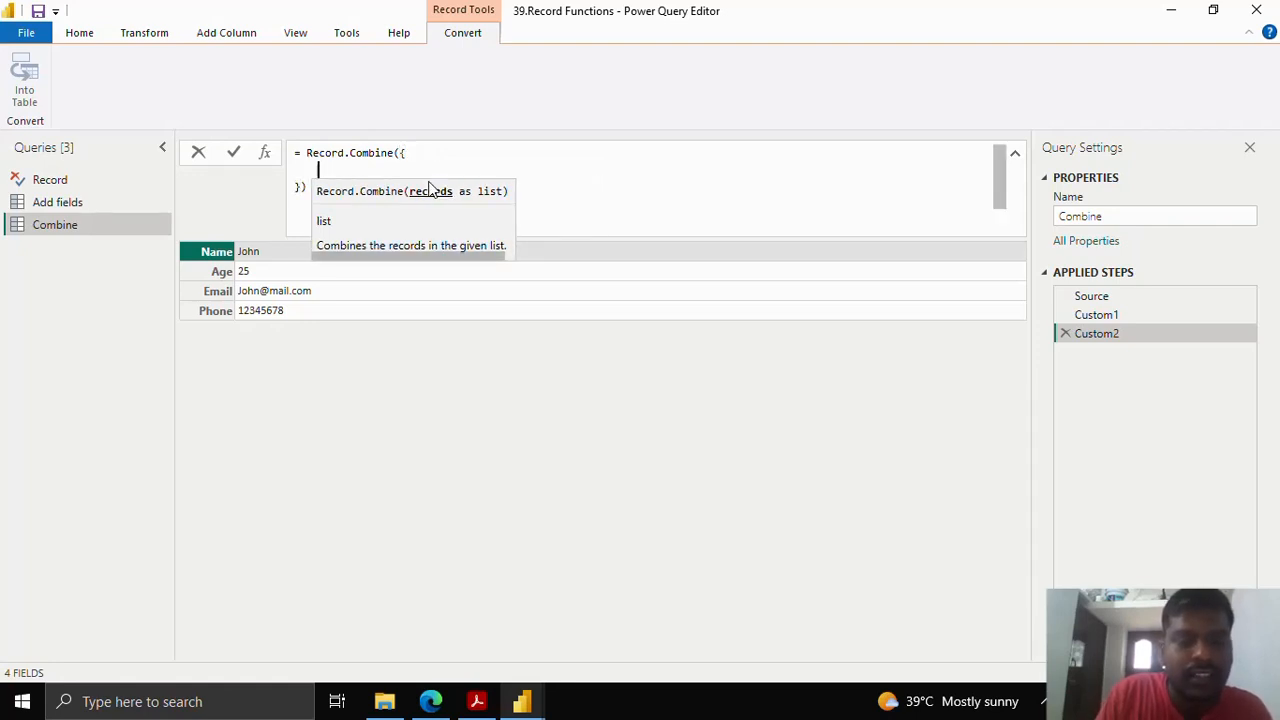
pyautogui.write('Custom')
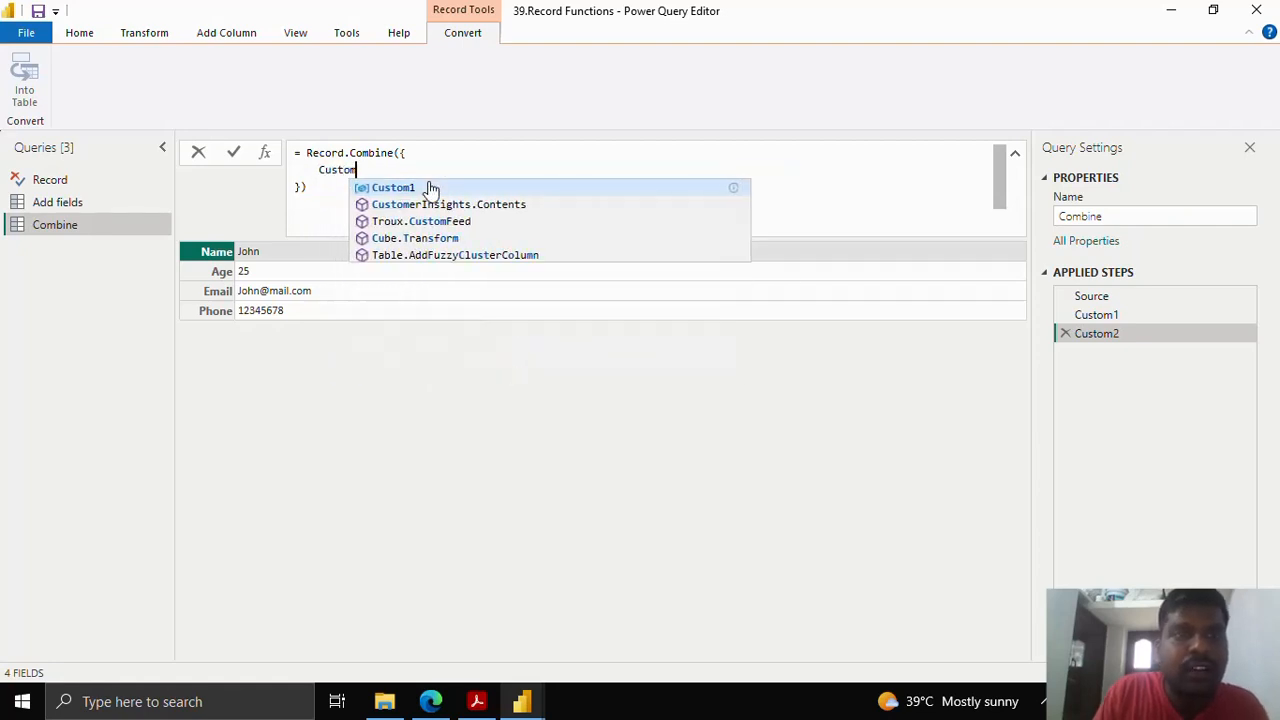
pyautogui.write('1,')
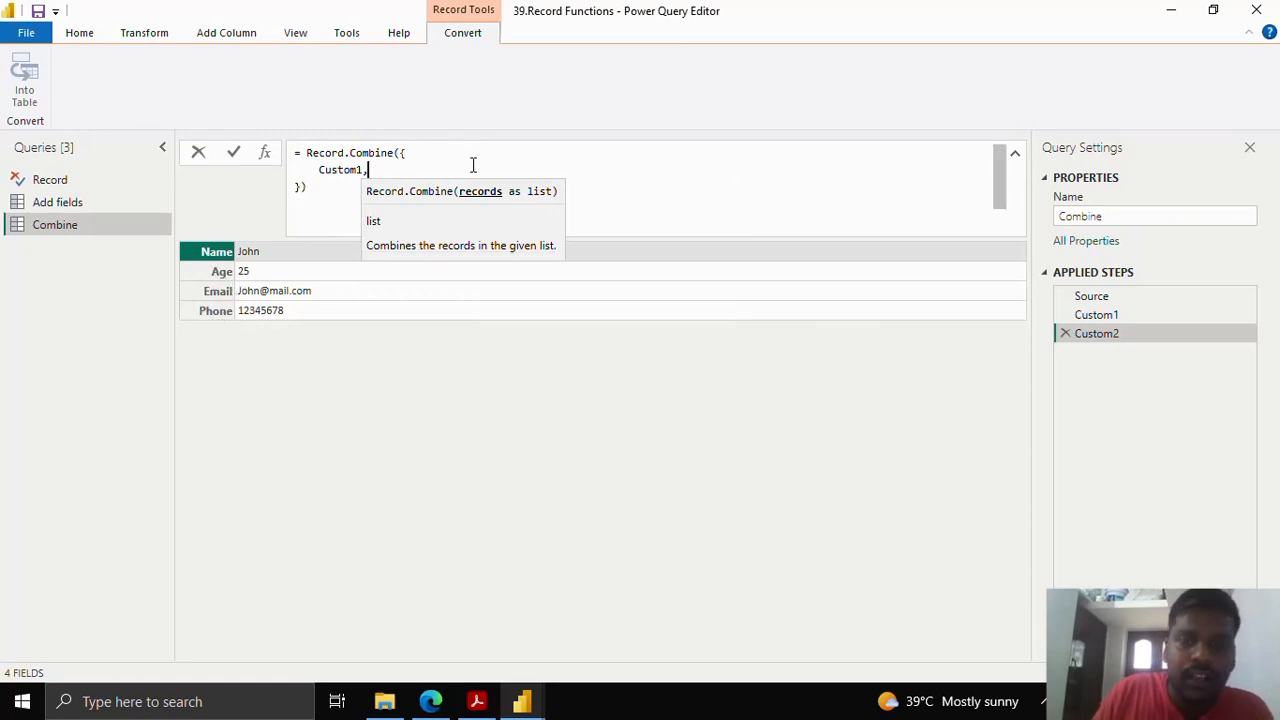
# - Add [Country = "India"] as the second record and commit the combine formula
pyautogui.hotkey('shift', 'Return')
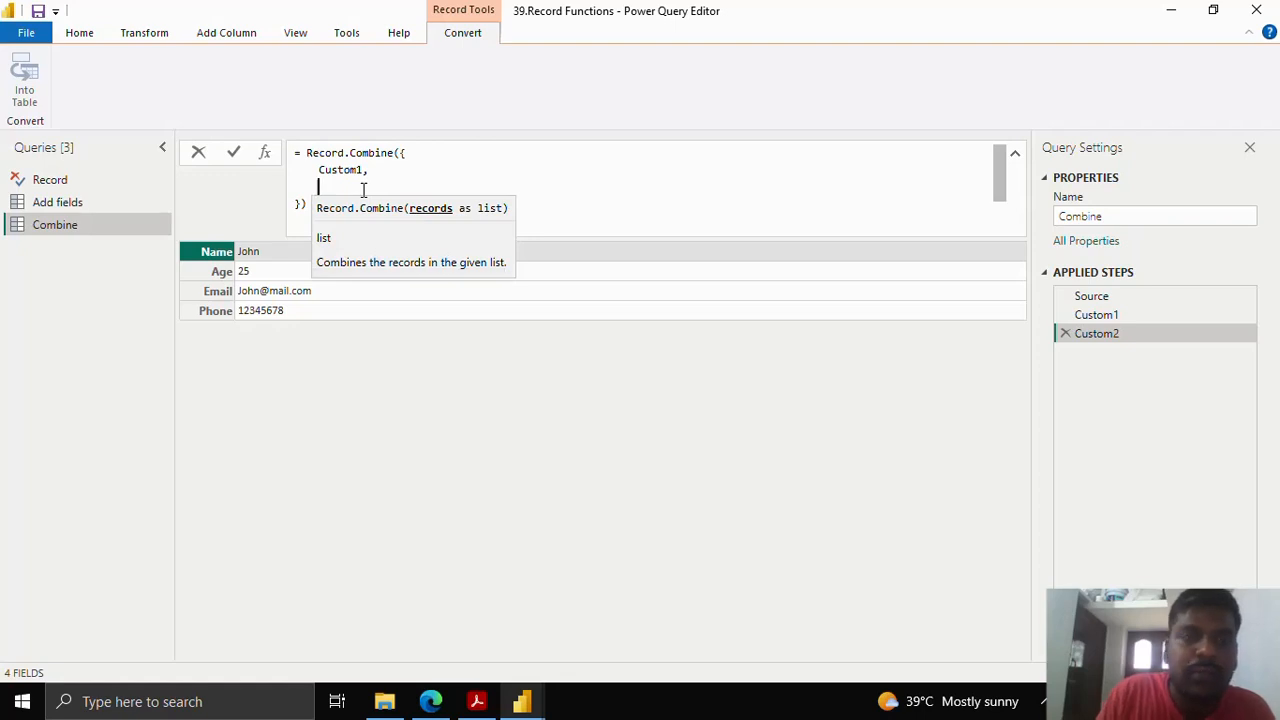
pyautogui.write('[')
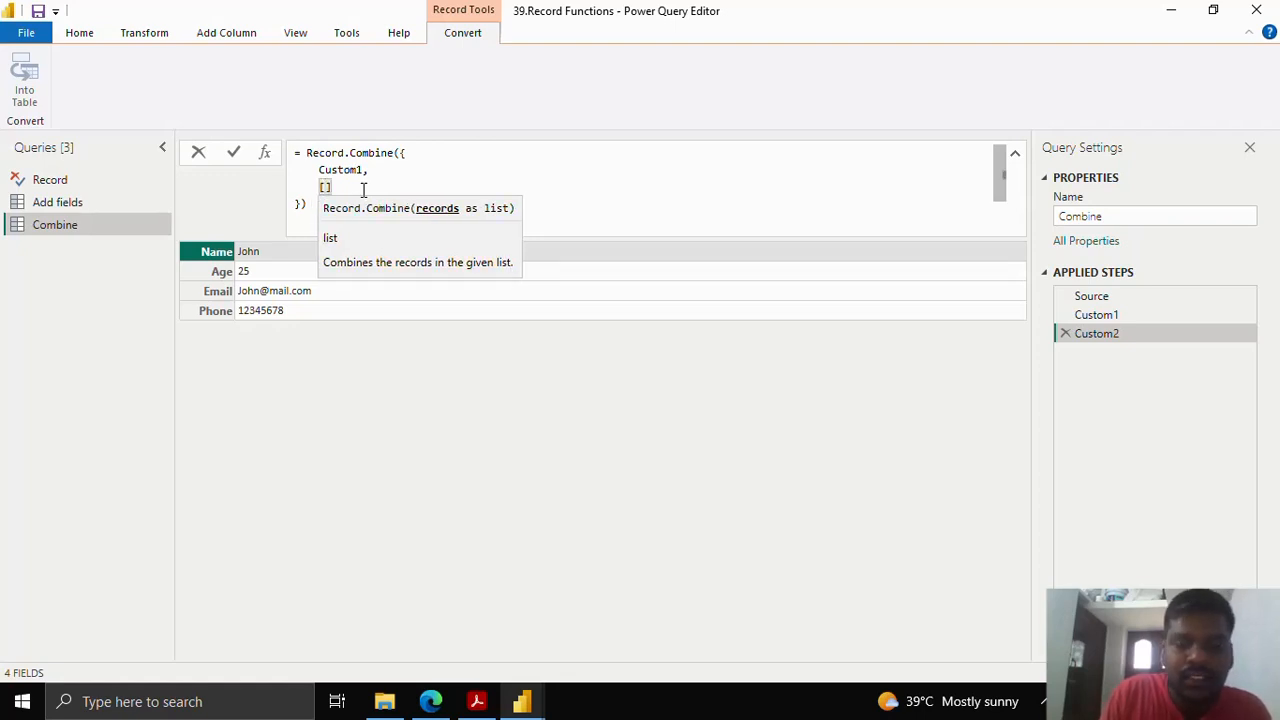
pyautogui.write('"Country')
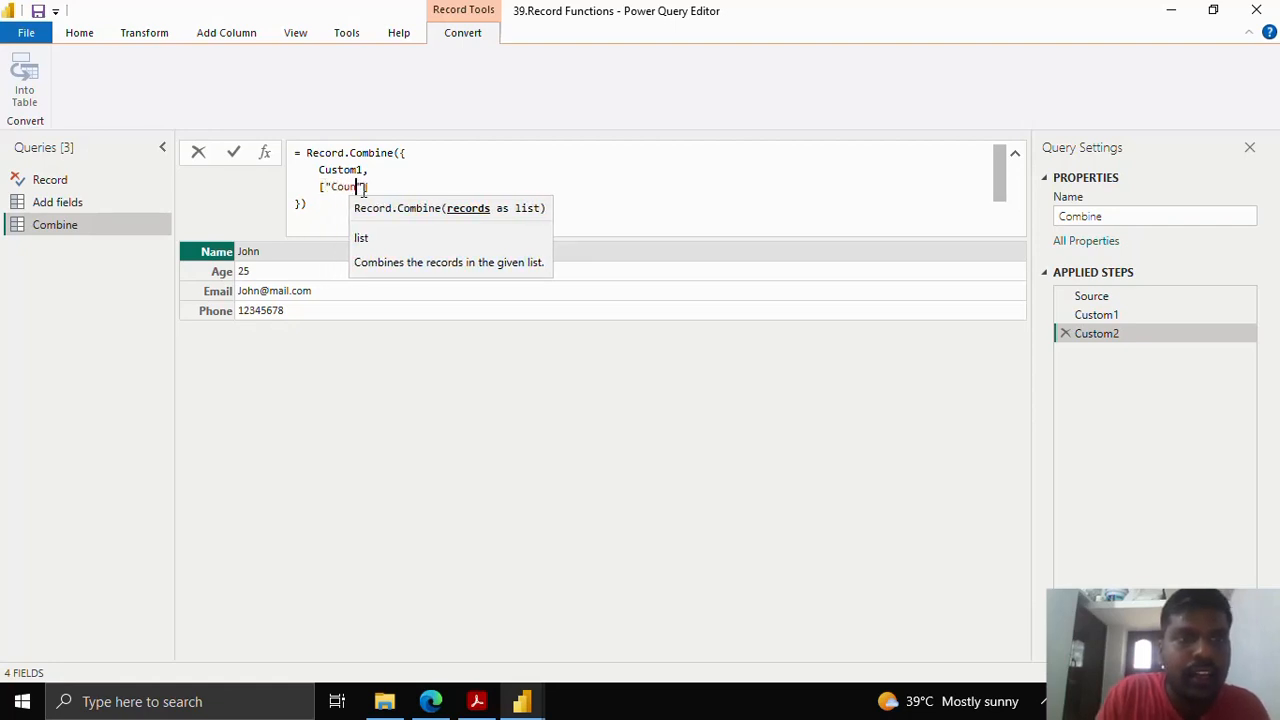
pyautogui.write('"')
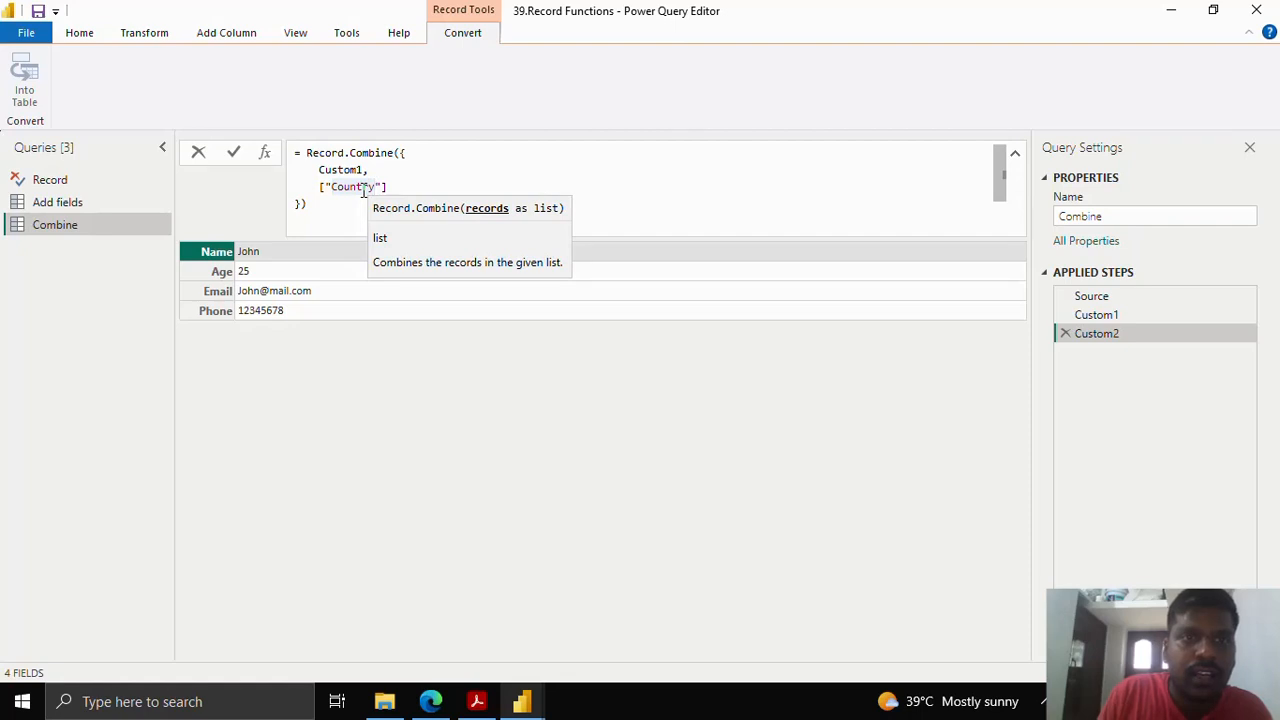
pyautogui.press('BackSpace')
pyautogui.press('BackSpace')
pyautogui.press('BackSpace')
pyautogui.press('BackSpace')
pyautogui.press('BackSpace')
pyautogui.press('BackSpace')
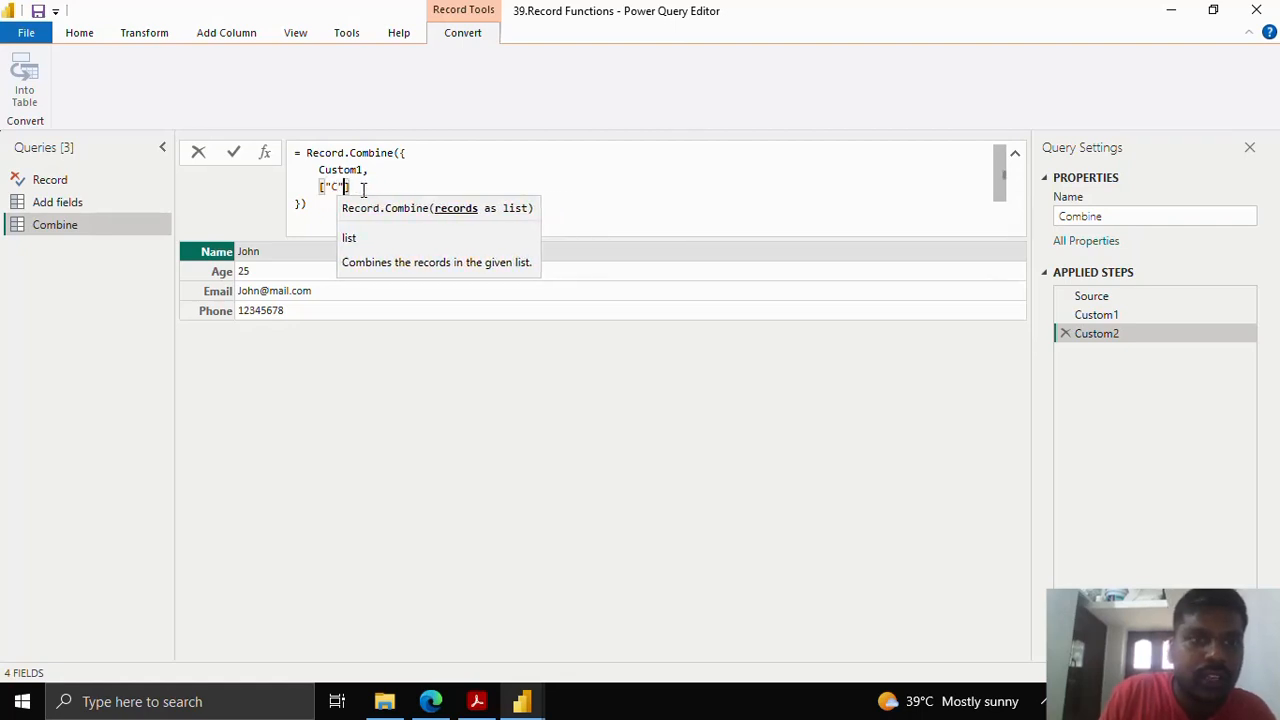
pyautogui.press('BackSpace')
pyautogui.press('BackSpace')
pyautogui.press('BackSpace')
pyautogui.write('Coun')
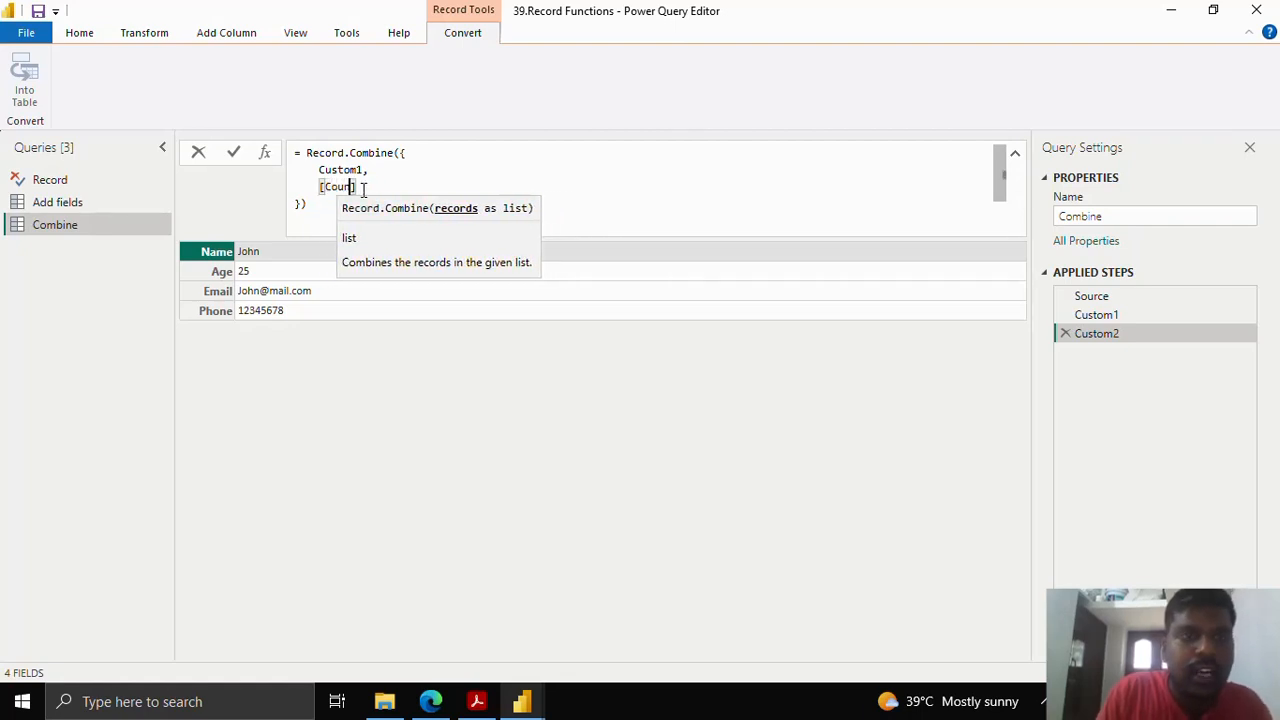
pyautogui.write('try = "')
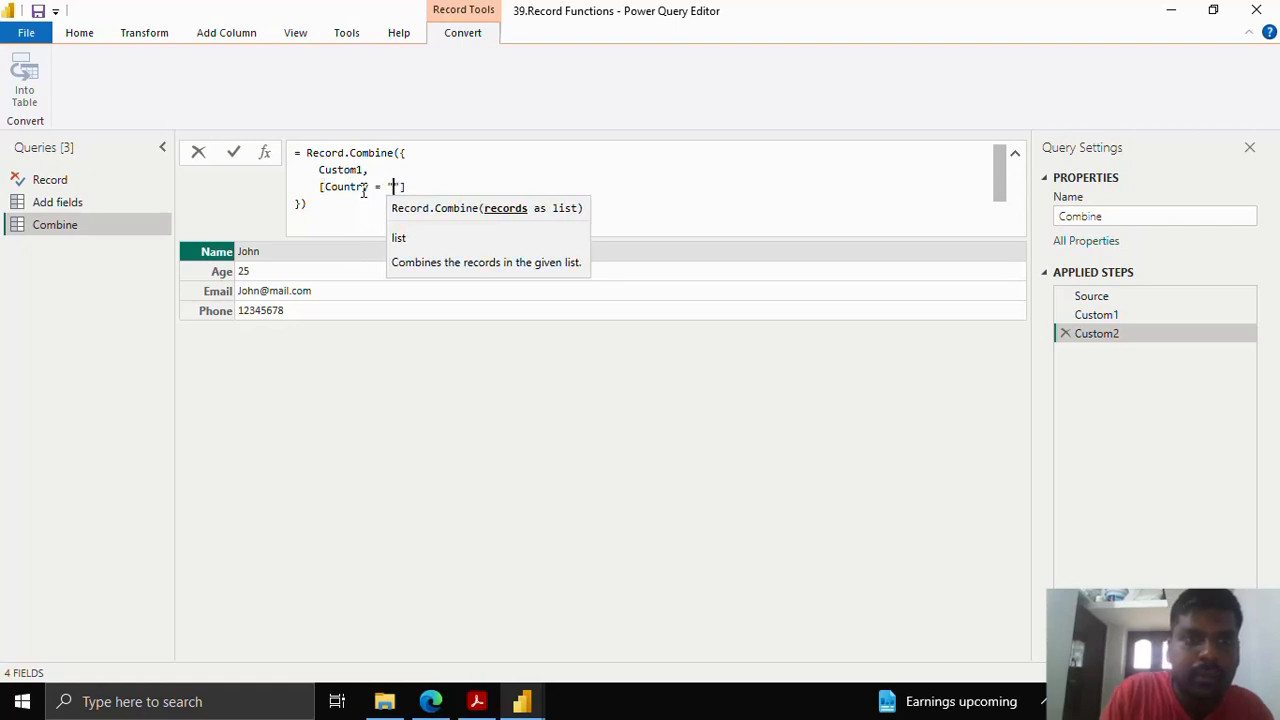
pyautogui.write('India')
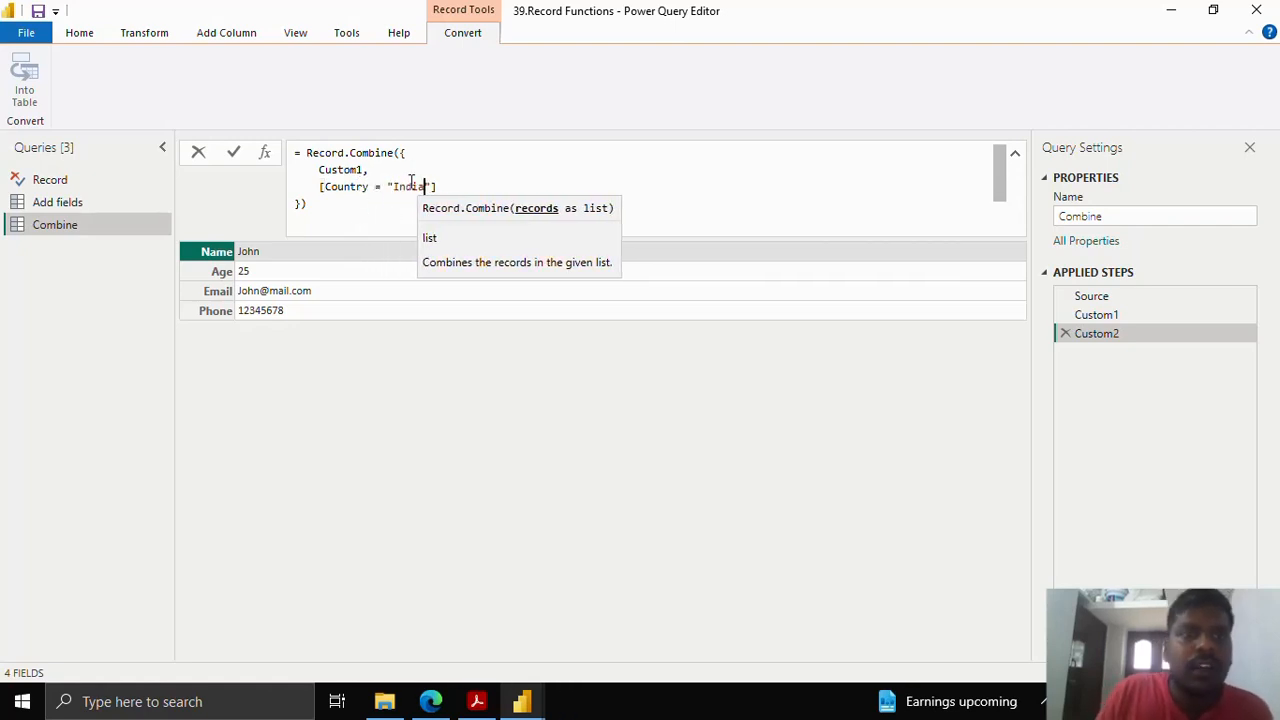
pyautogui.moveTo(318, 170)
pyautogui.mouseDown()
pyautogui.moveTo(371, 172)
pyautogui.moveTo(321, 187)
pyautogui.moveTo(448, 187)
pyautogui.mouseUp()
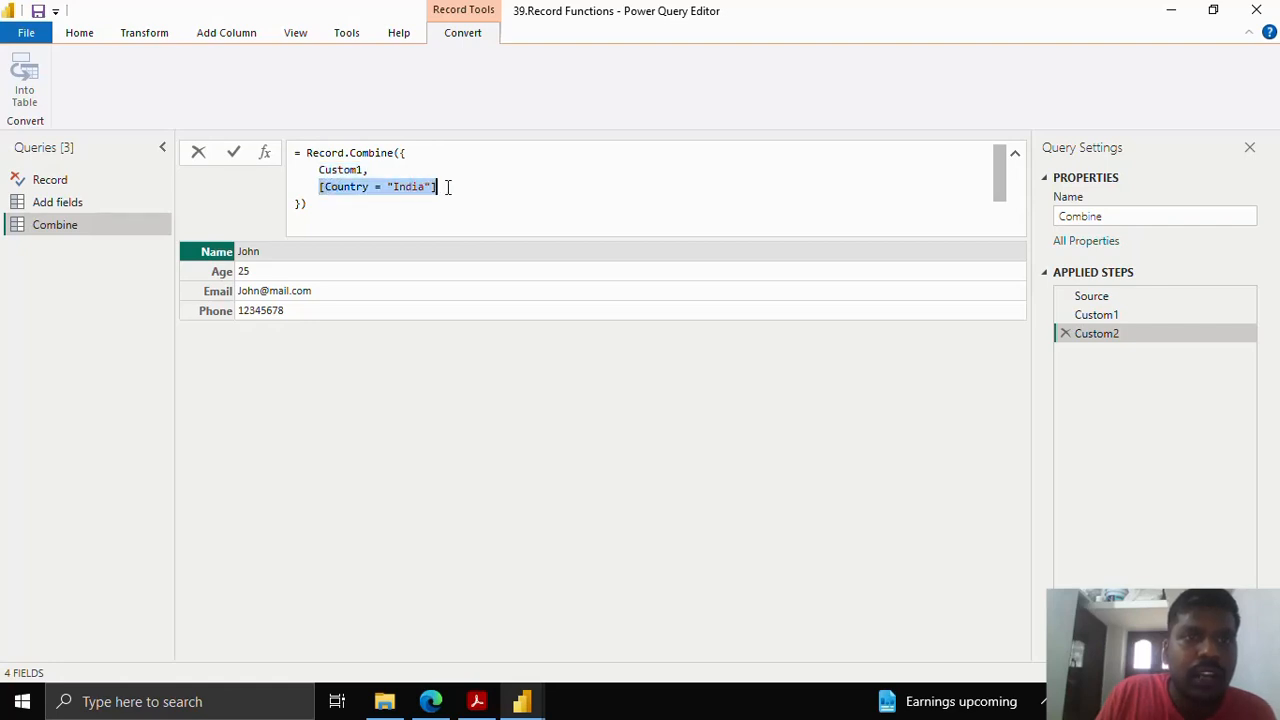
pyautogui.click(233, 151)
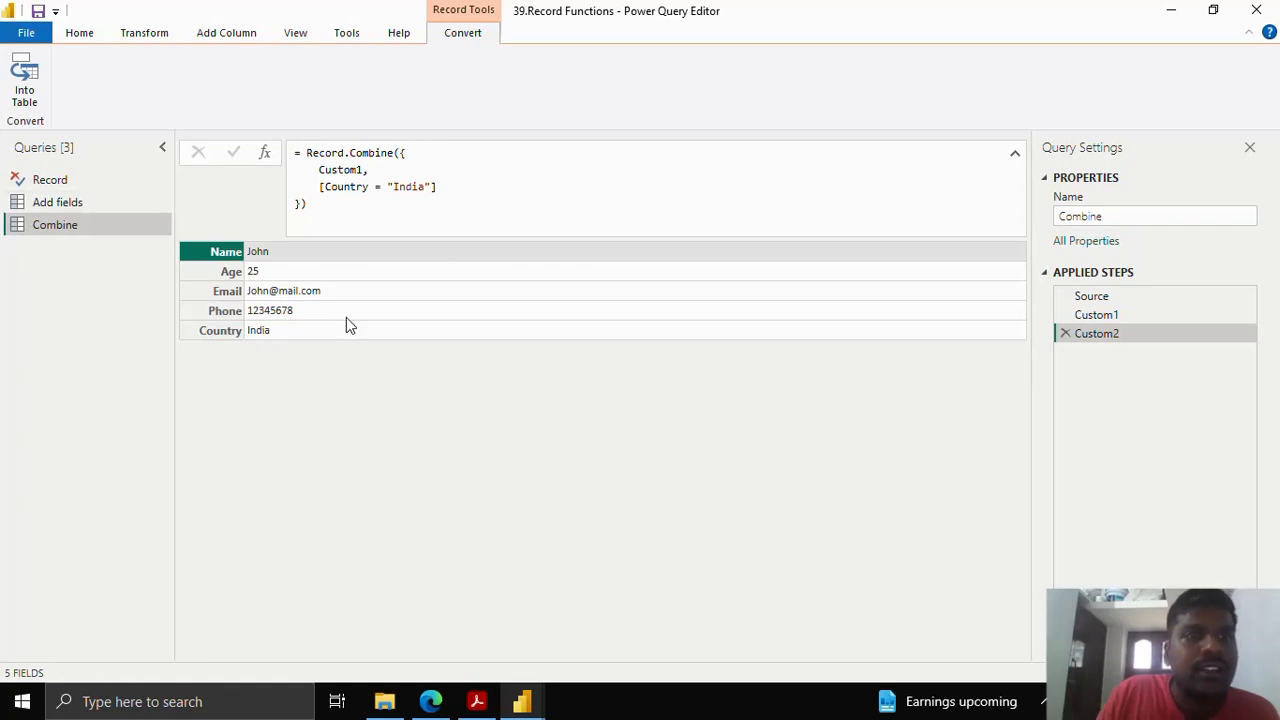
# - Highlight the Record.Combine formula, its braced list of records and the Country record's brackets
pyautogui.moveTo(307, 152); pyautogui.dragTo(351, 214)
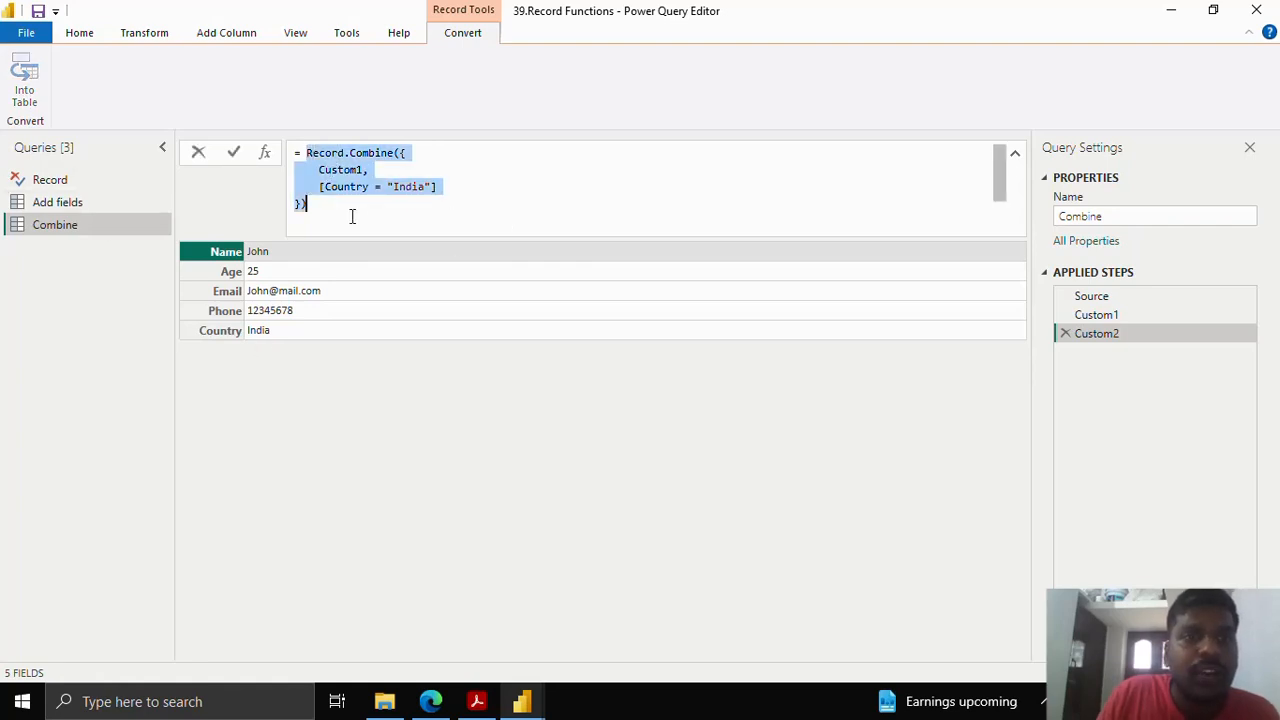
pyautogui.click(409, 152)
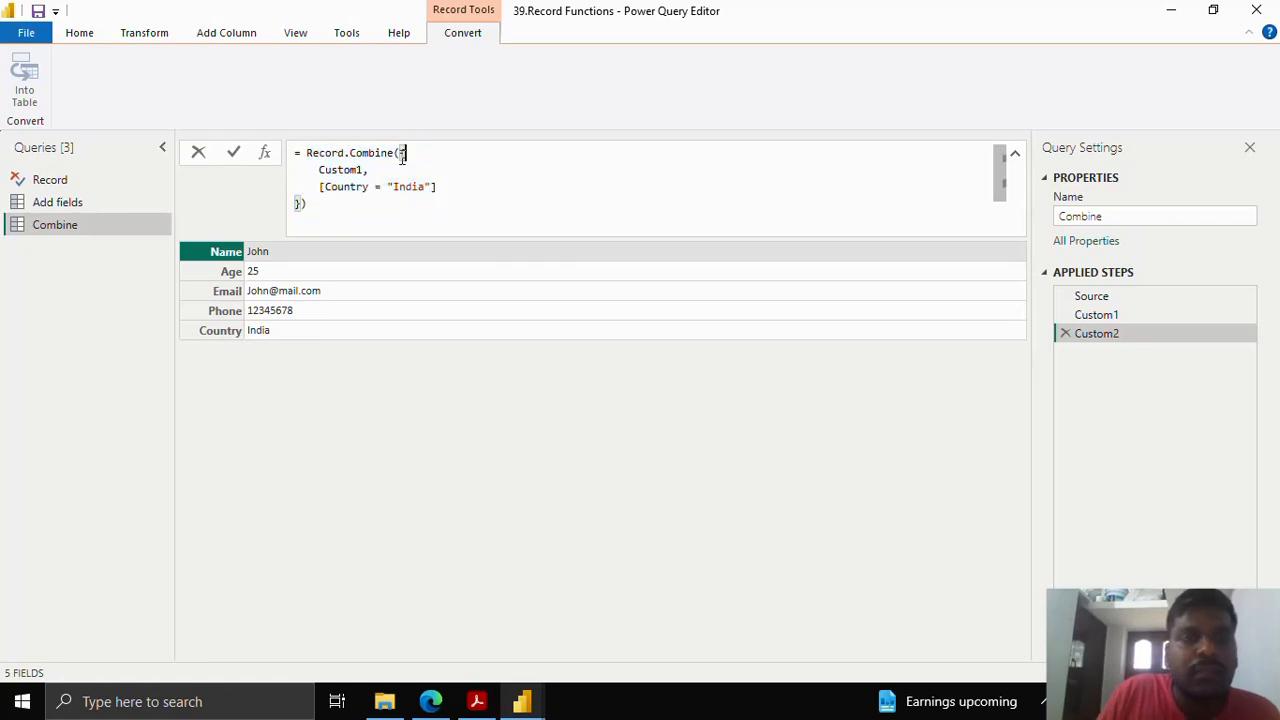
pyautogui.moveTo(409, 160); pyautogui.dragTo(302, 205)
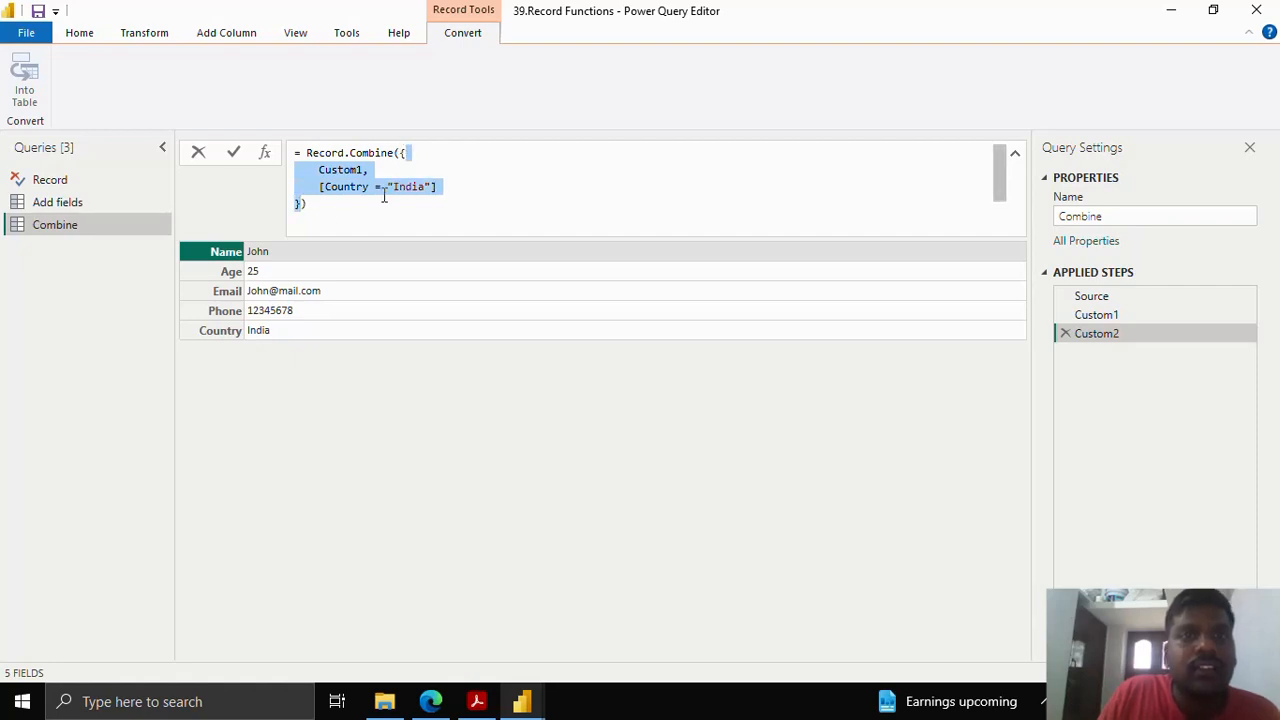
pyautogui.click(322, 188)
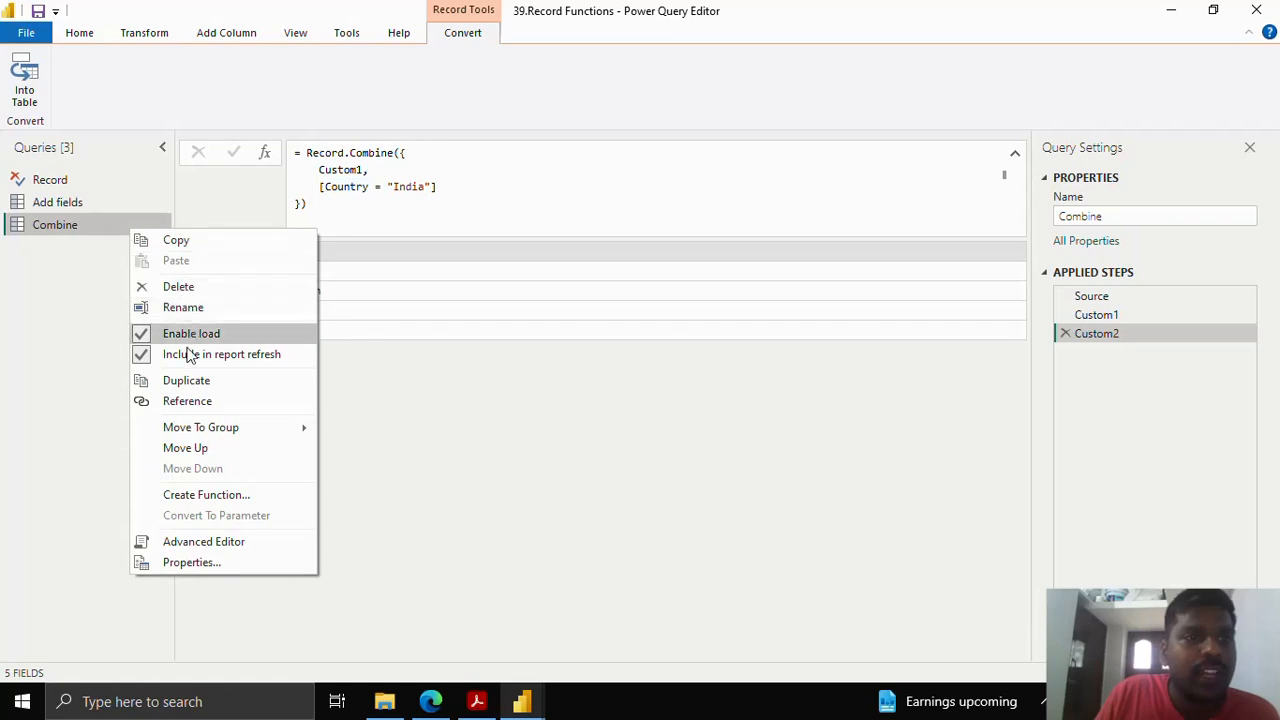
# - Duplicate the Combine query and add a new Custom3 step with its formula reference deleted
pyautogui.click(188, 381)
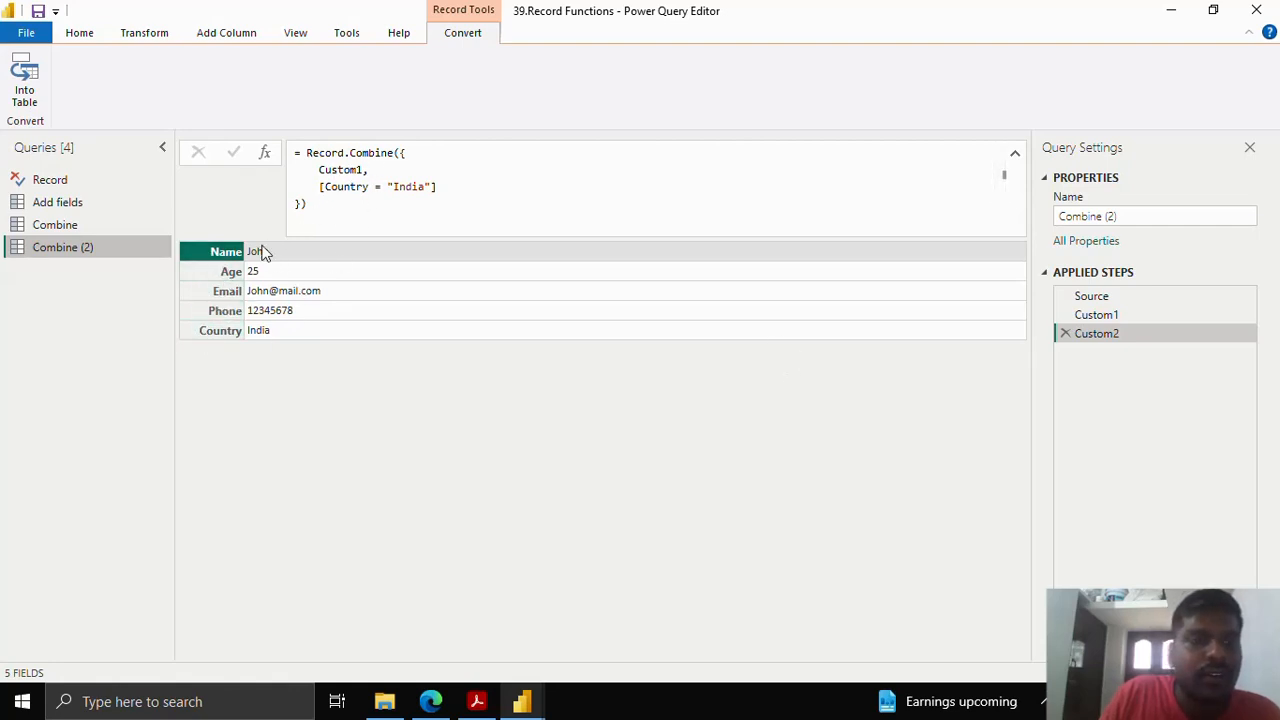
pyautogui.click(265, 155)
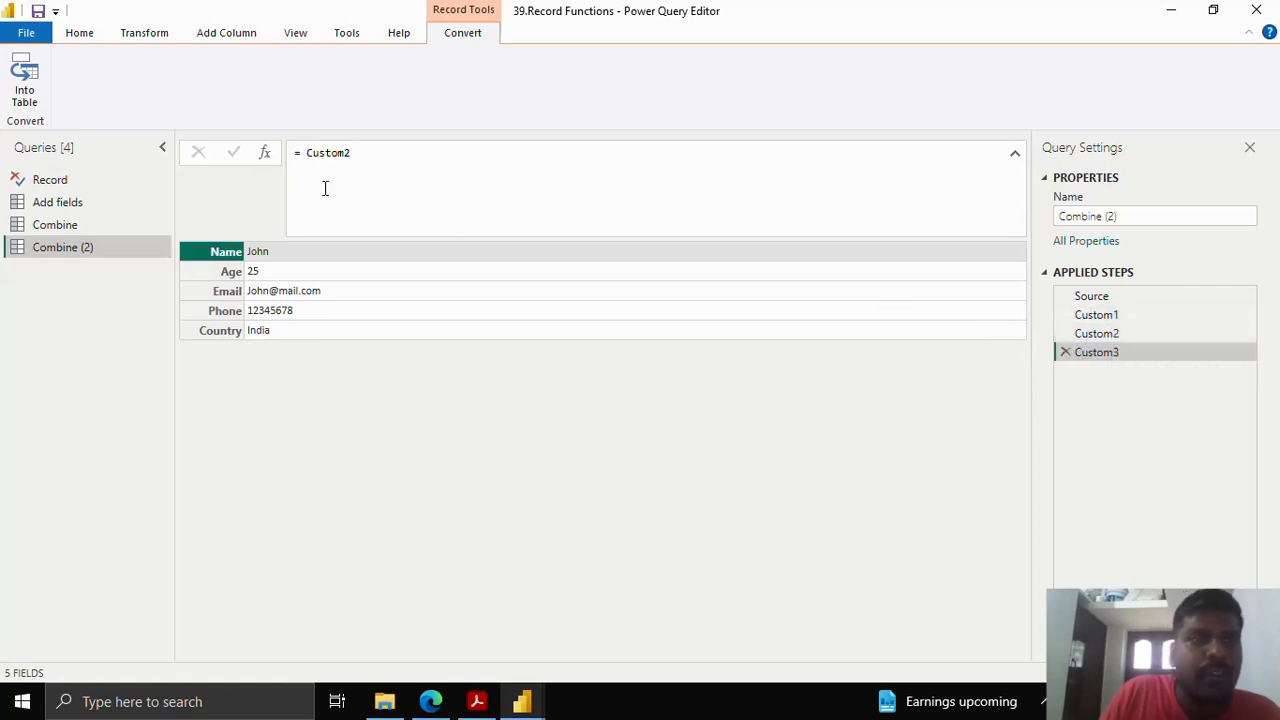
pyautogui.moveTo(310, 151); pyautogui.dragTo(366, 149)
pyautogui.press('BackSpace')
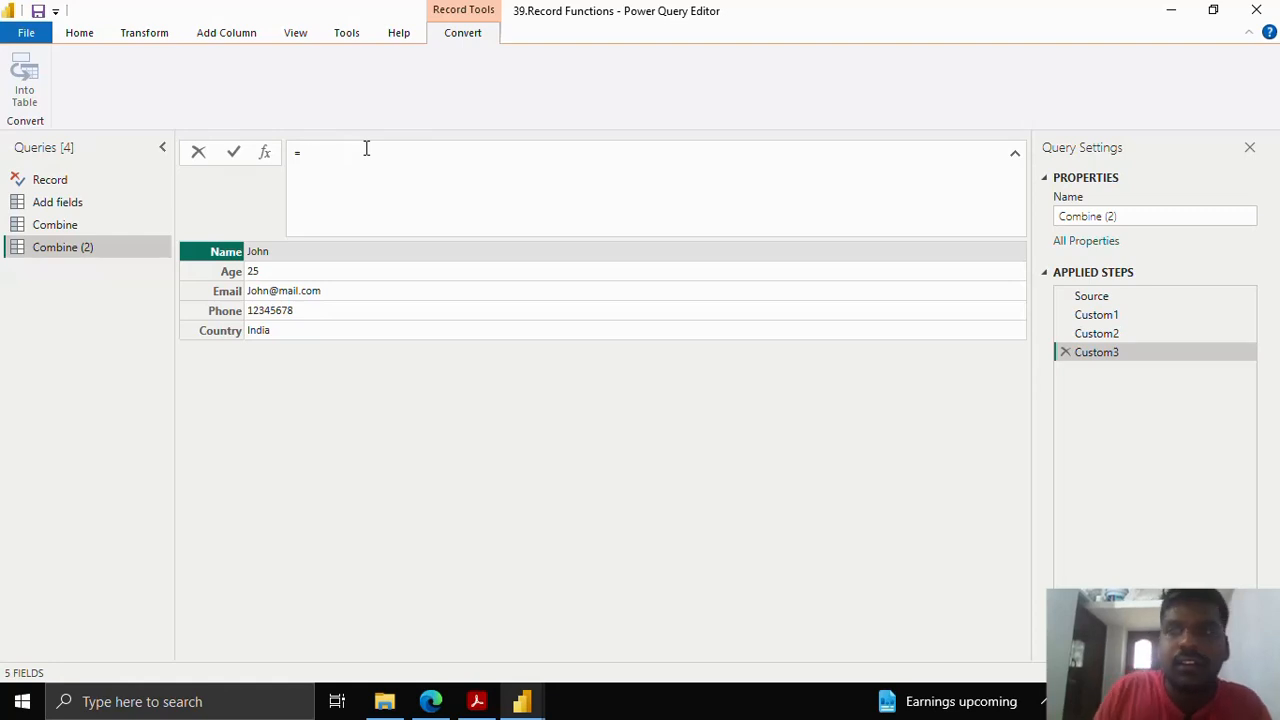
# - Rename the copied query to Remove Fields
pyautogui.click(1124, 218)
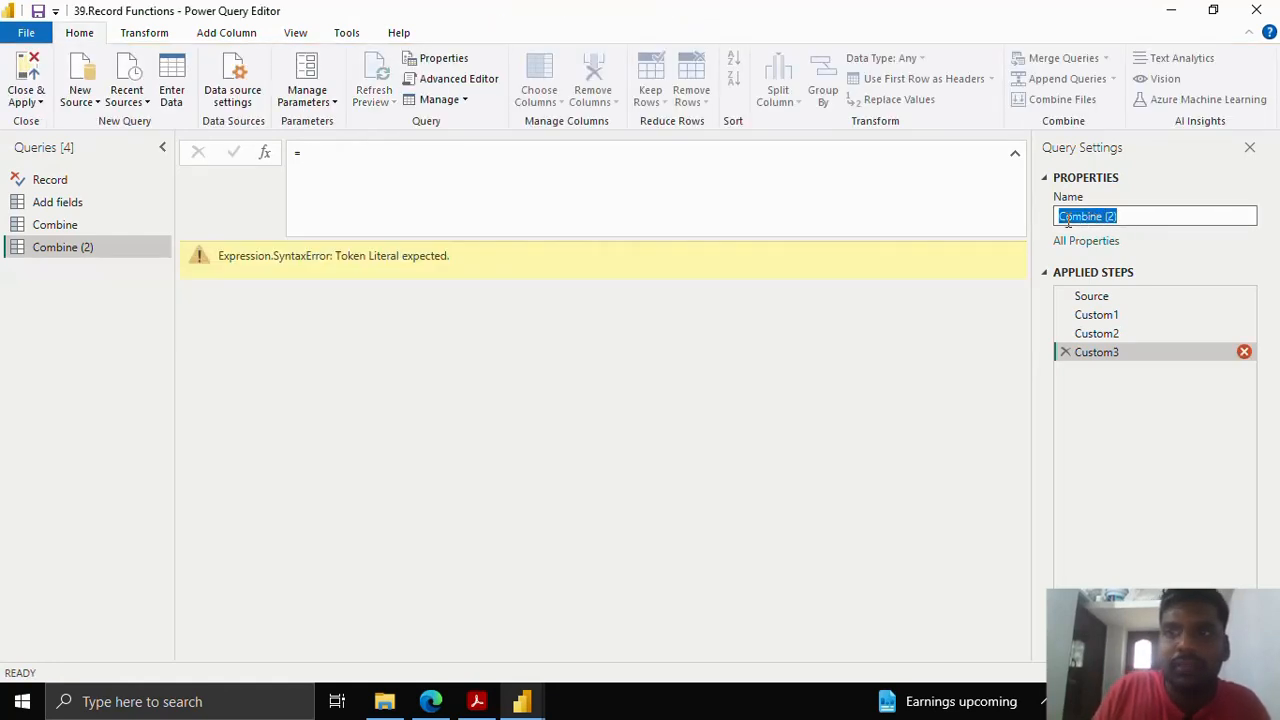
pyautogui.write('Remove Fields')
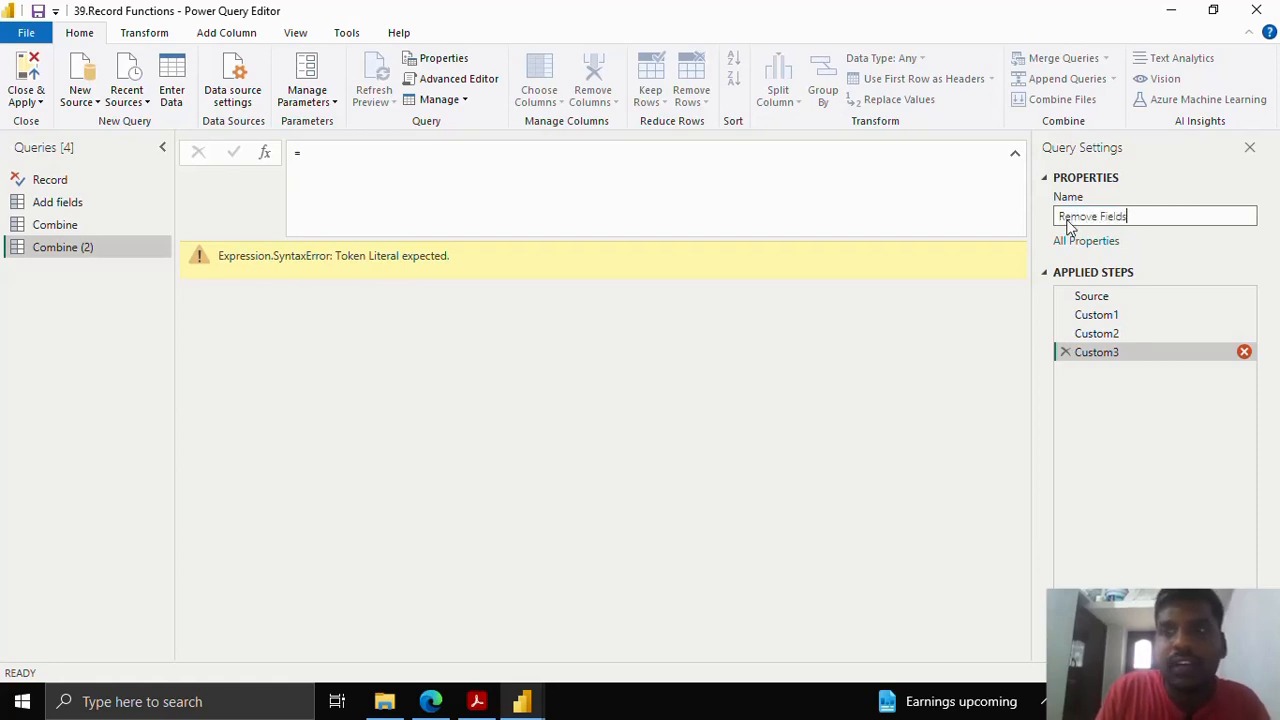
pyautogui.press('Return')
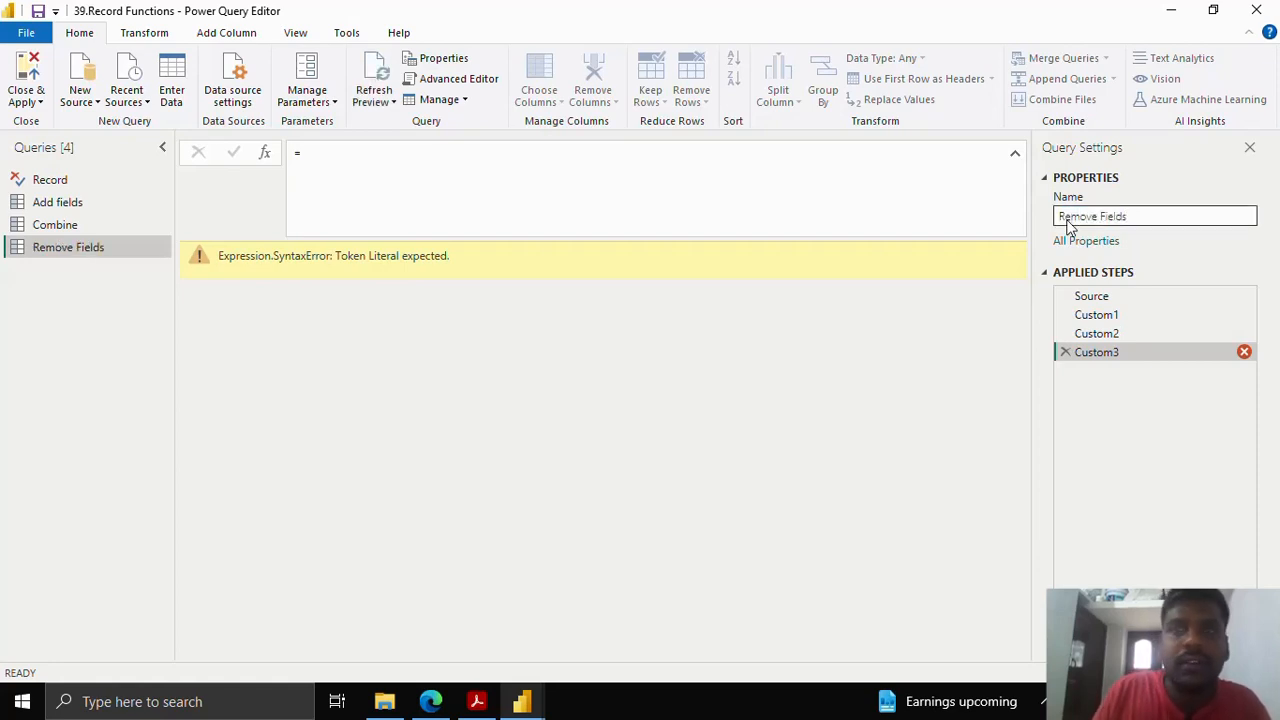
pyautogui.click(326, 148)
# - Commit = Record.RemoveFields(Custom2,{"Country","Phone"}) as the Custom3 formula, leaving Name, Age and Email
pyautogui.write('Re')
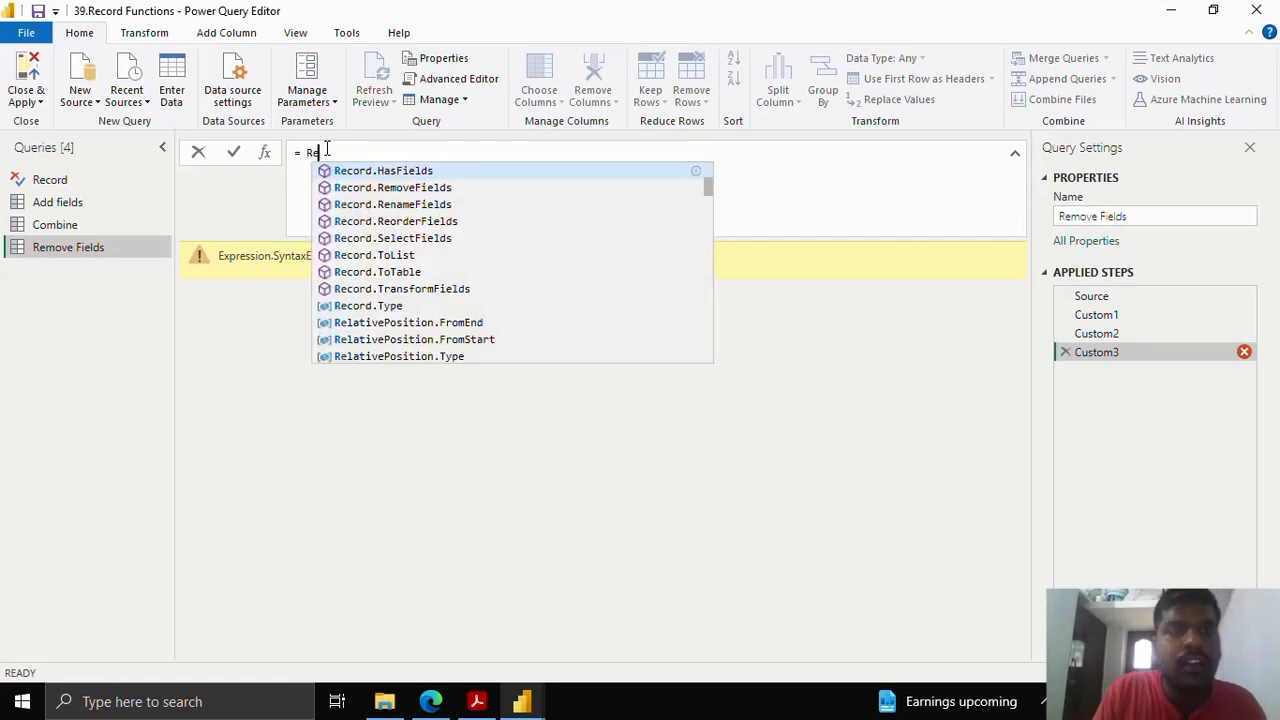
pyautogui.write('cord.Re')
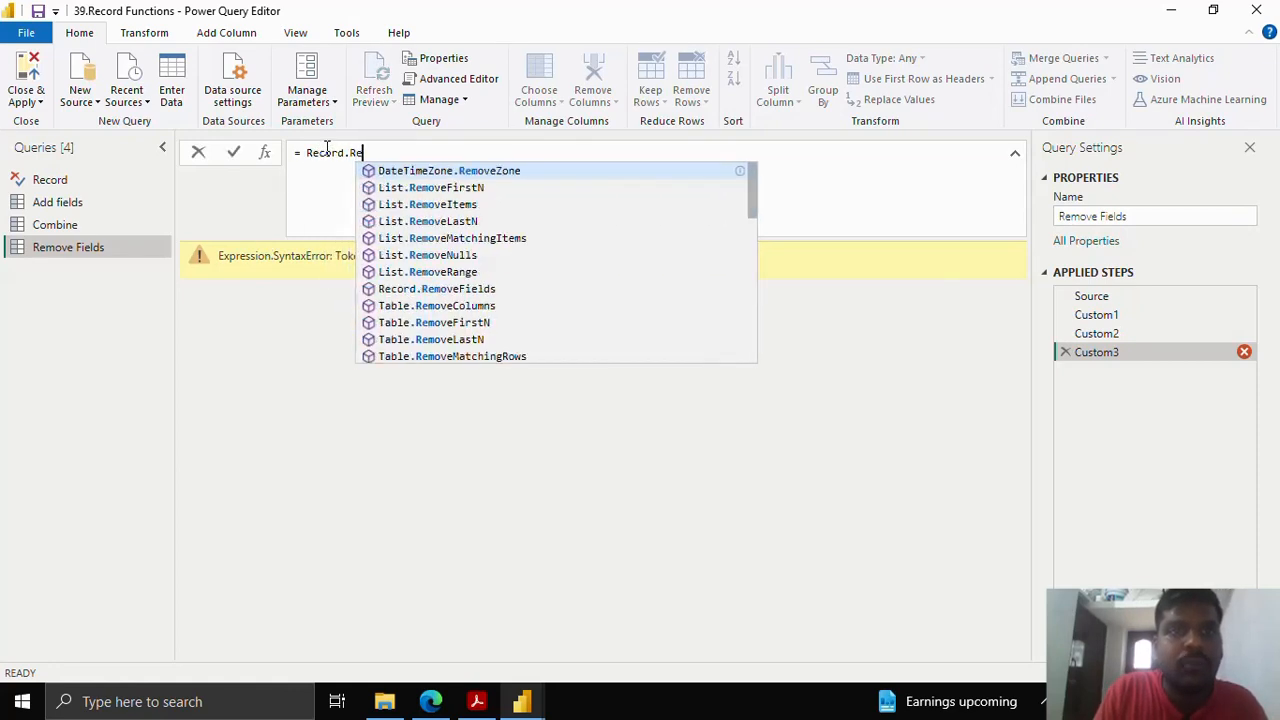
pyautogui.write('moveFields')
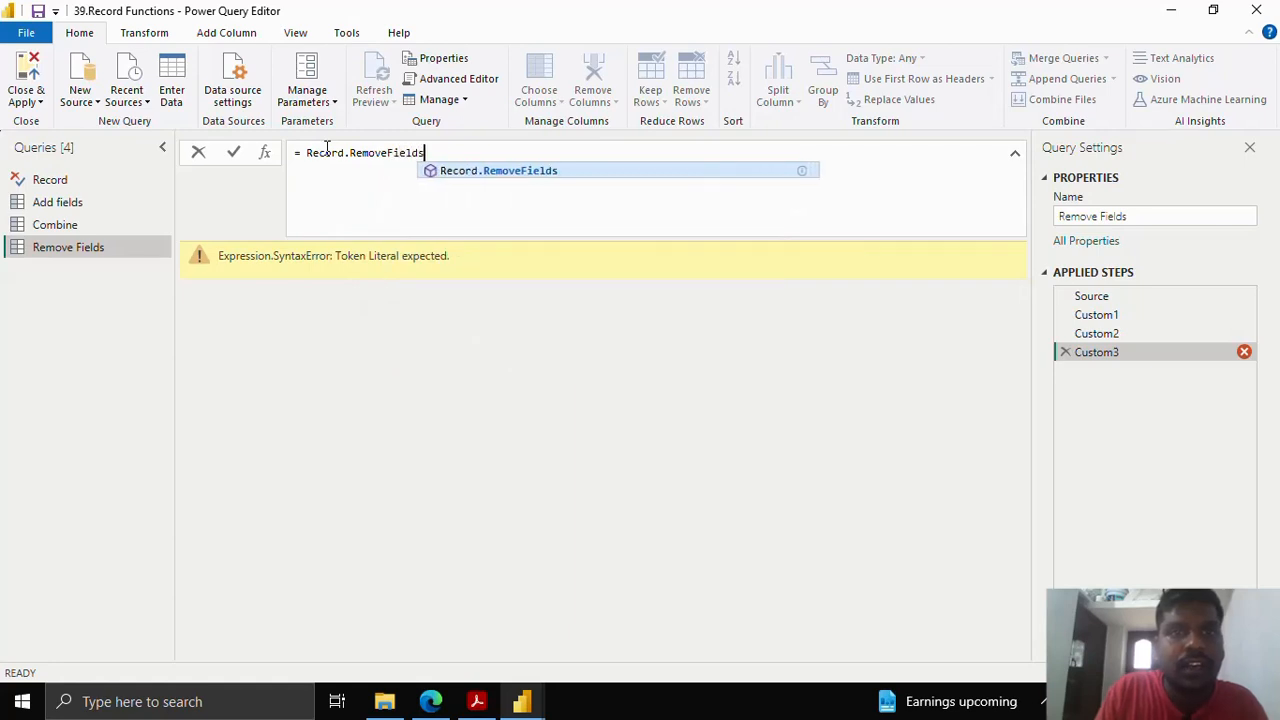
pyautogui.write('(')
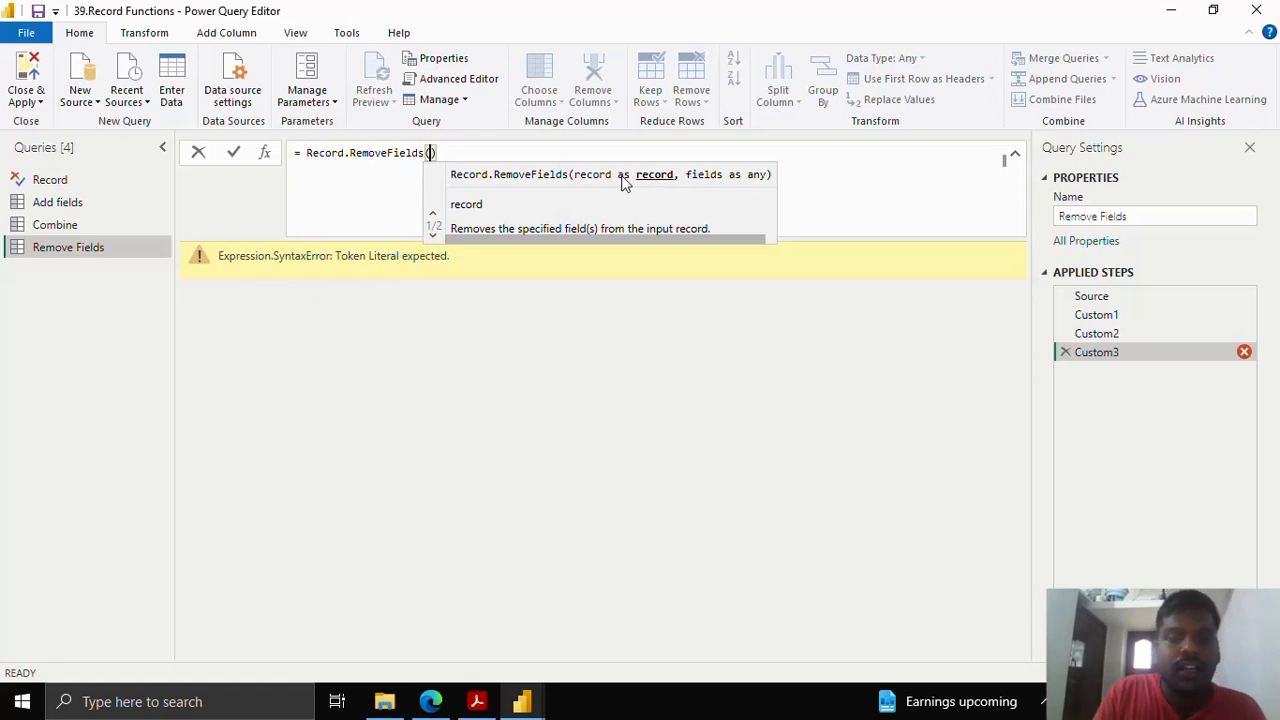
pyautogui.write('Custom')
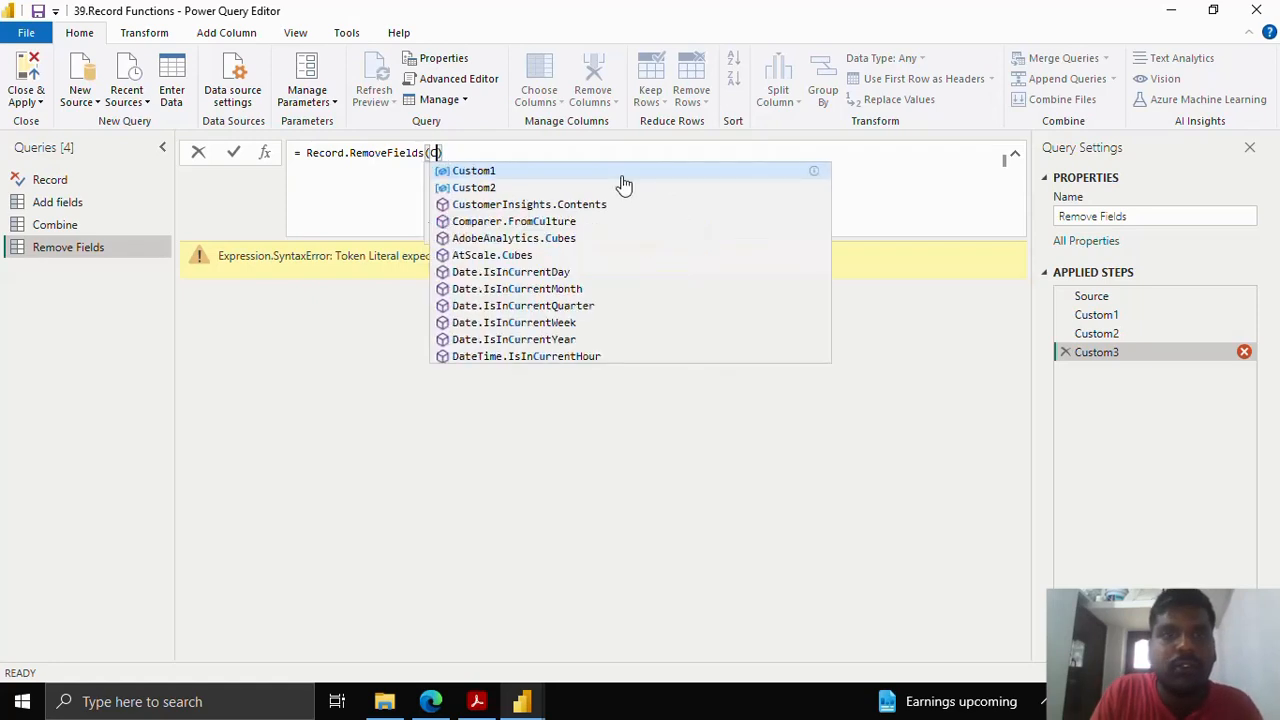
pyautogui.click(624, 187)
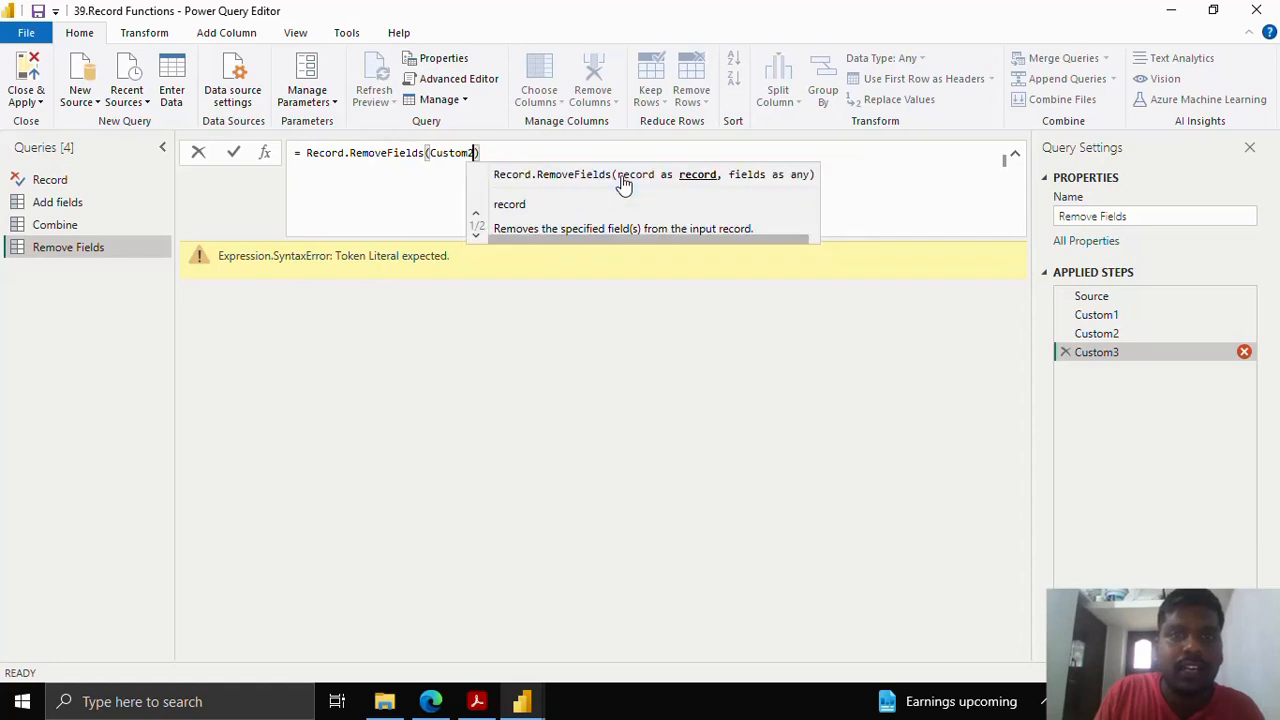
pyautogui.write(',')
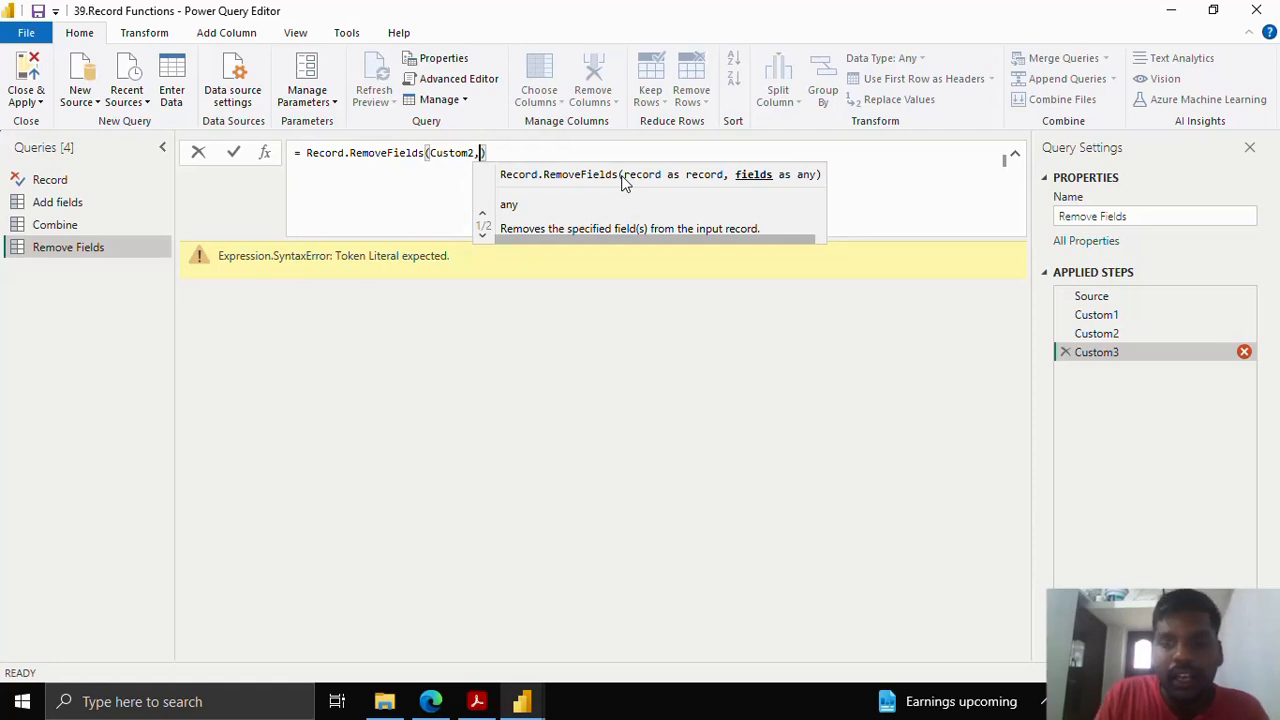
pyautogui.write('{')
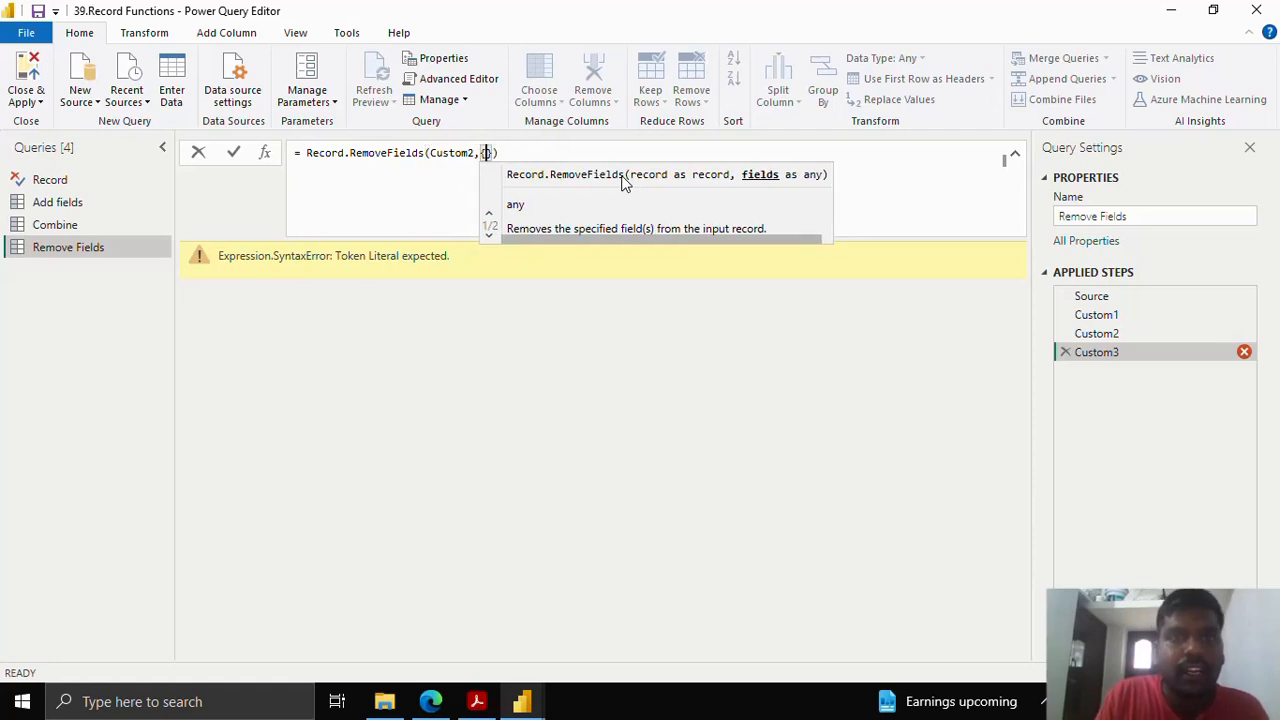
pyautogui.write('"')
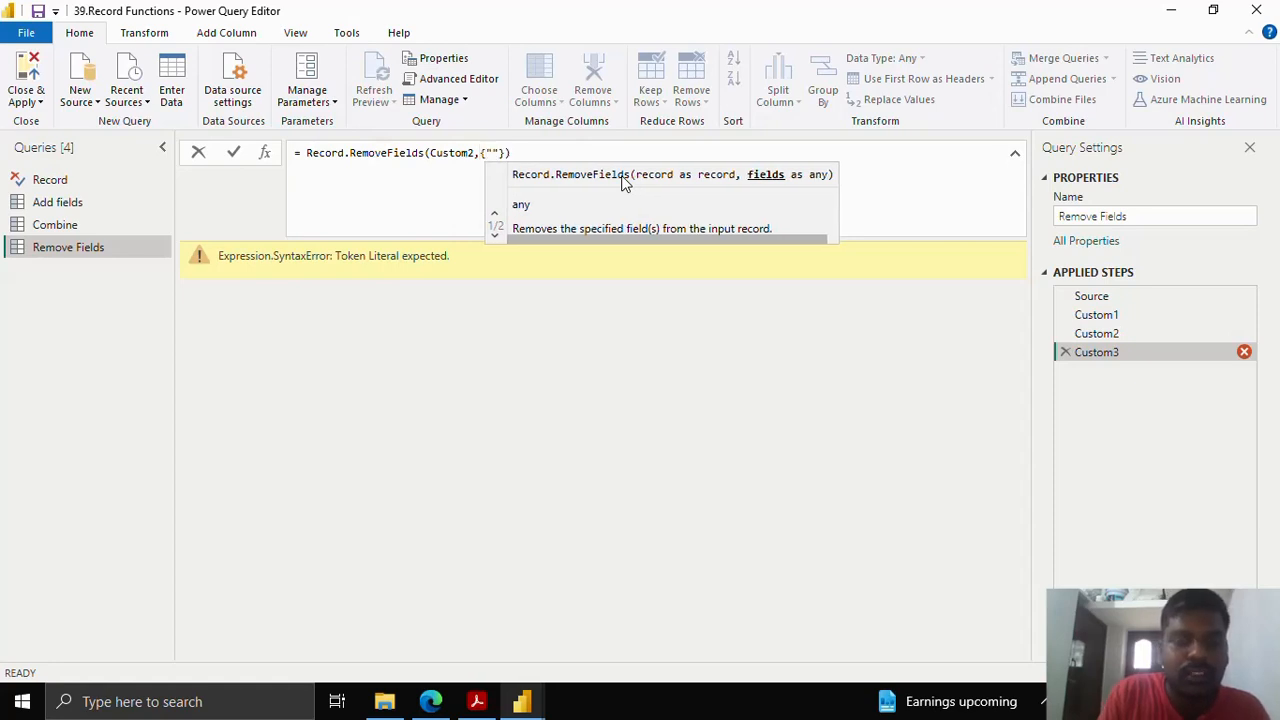
pyautogui.write('Country"')
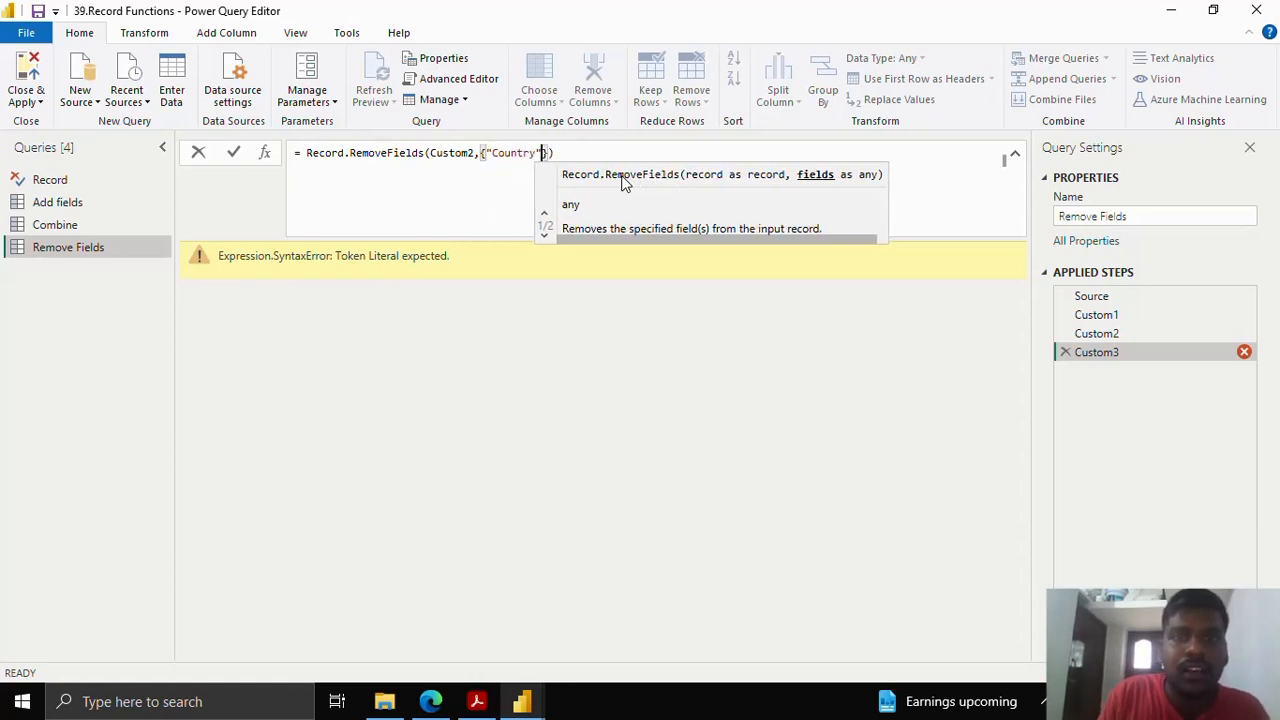
pyautogui.write(',')
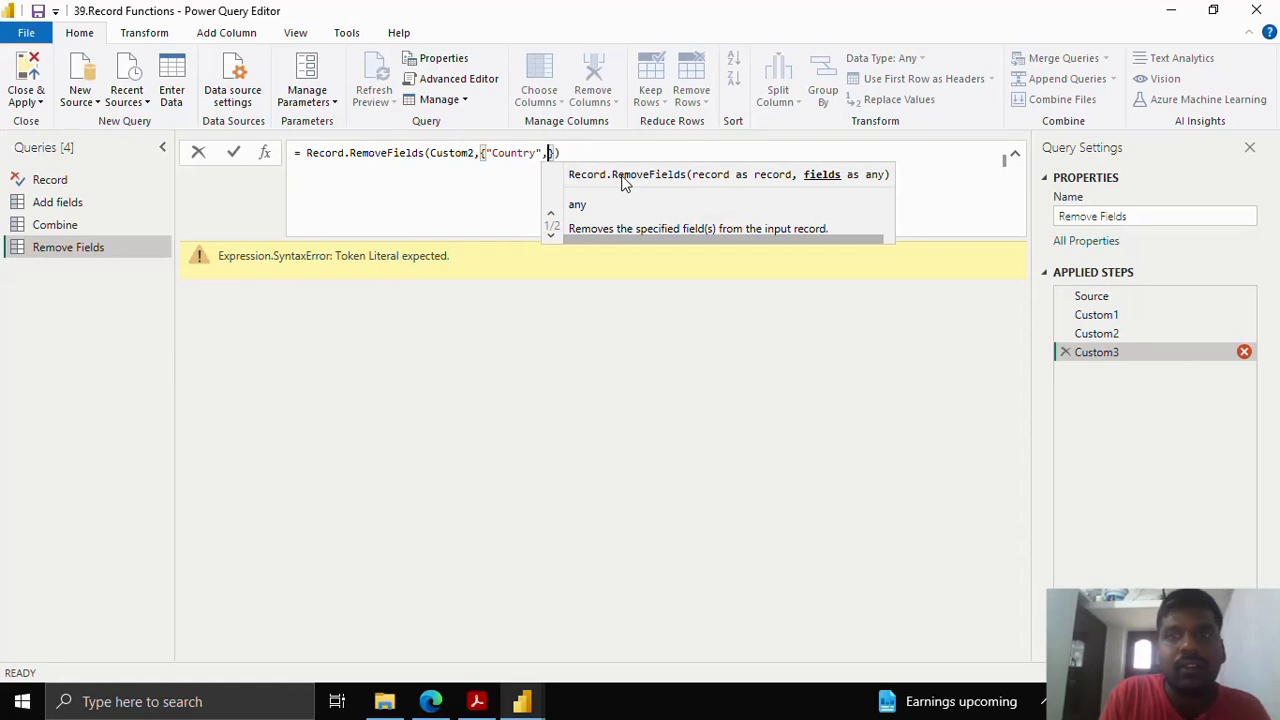
pyautogui.write('"')
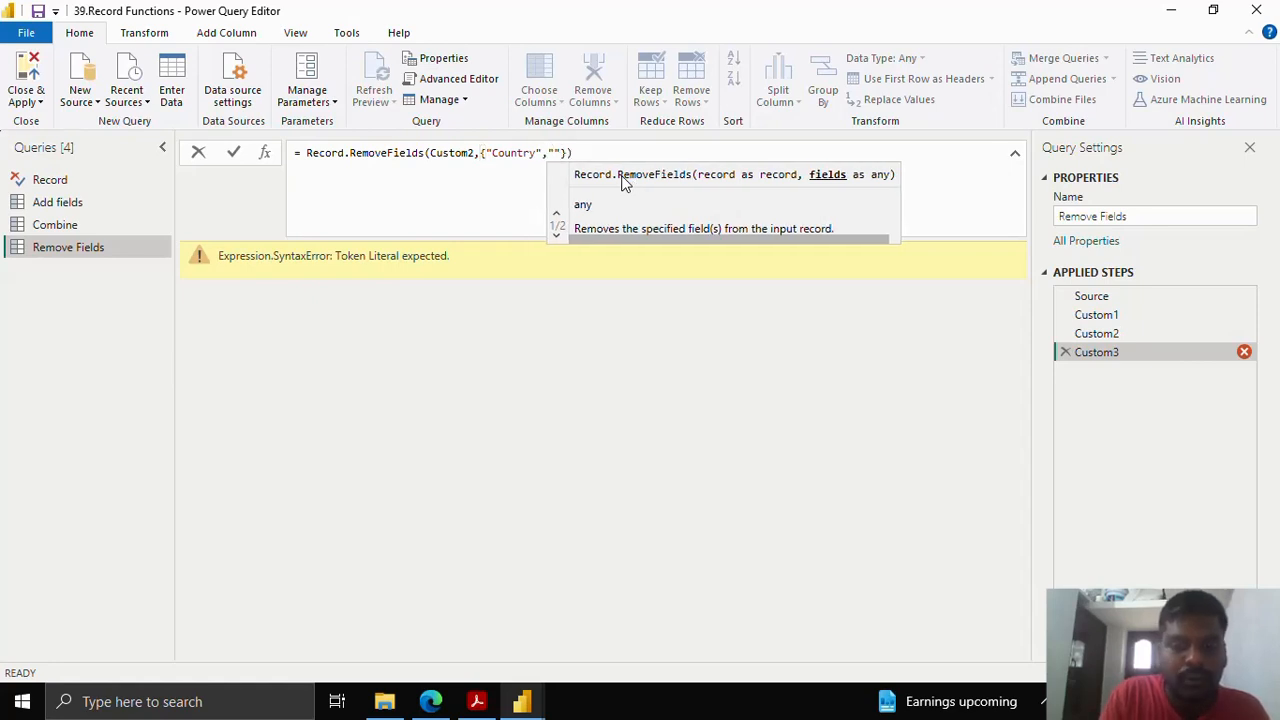
pyautogui.write('Phone')
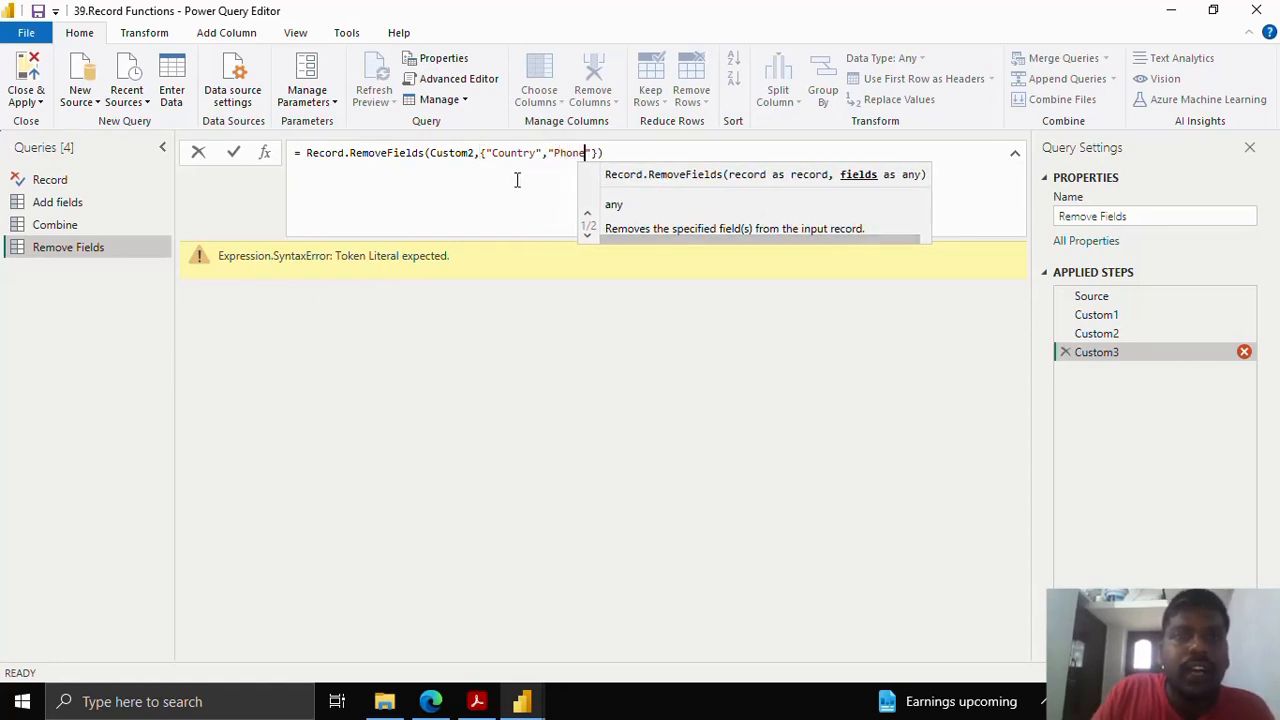
pyautogui.moveTo(481, 153); pyautogui.dragTo(599, 152)
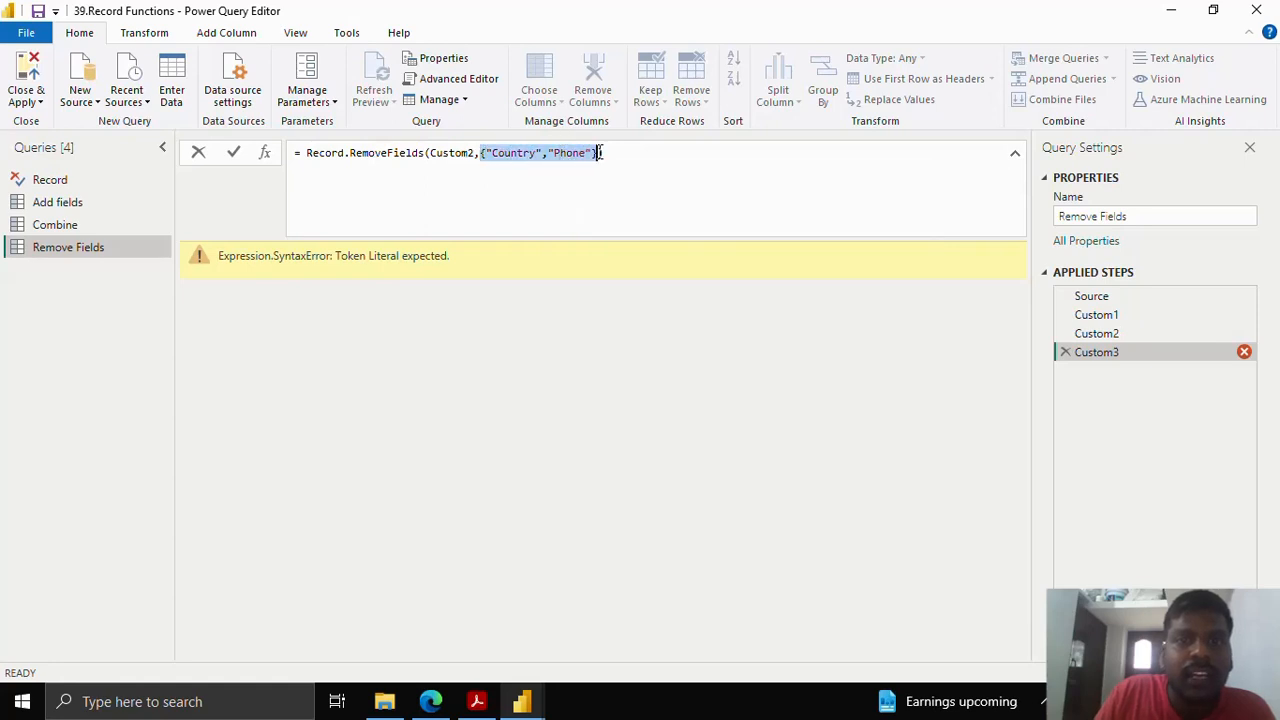
pyautogui.click(235, 153)
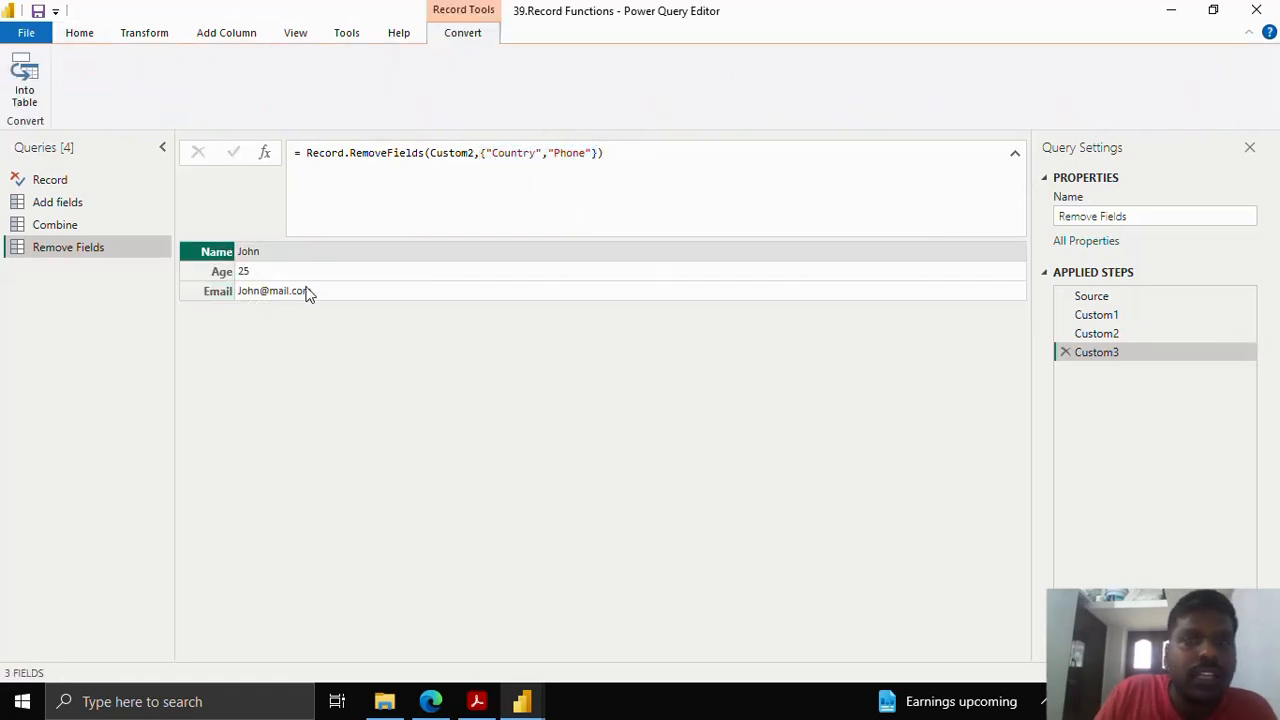
pyautogui.click(1142, 334)
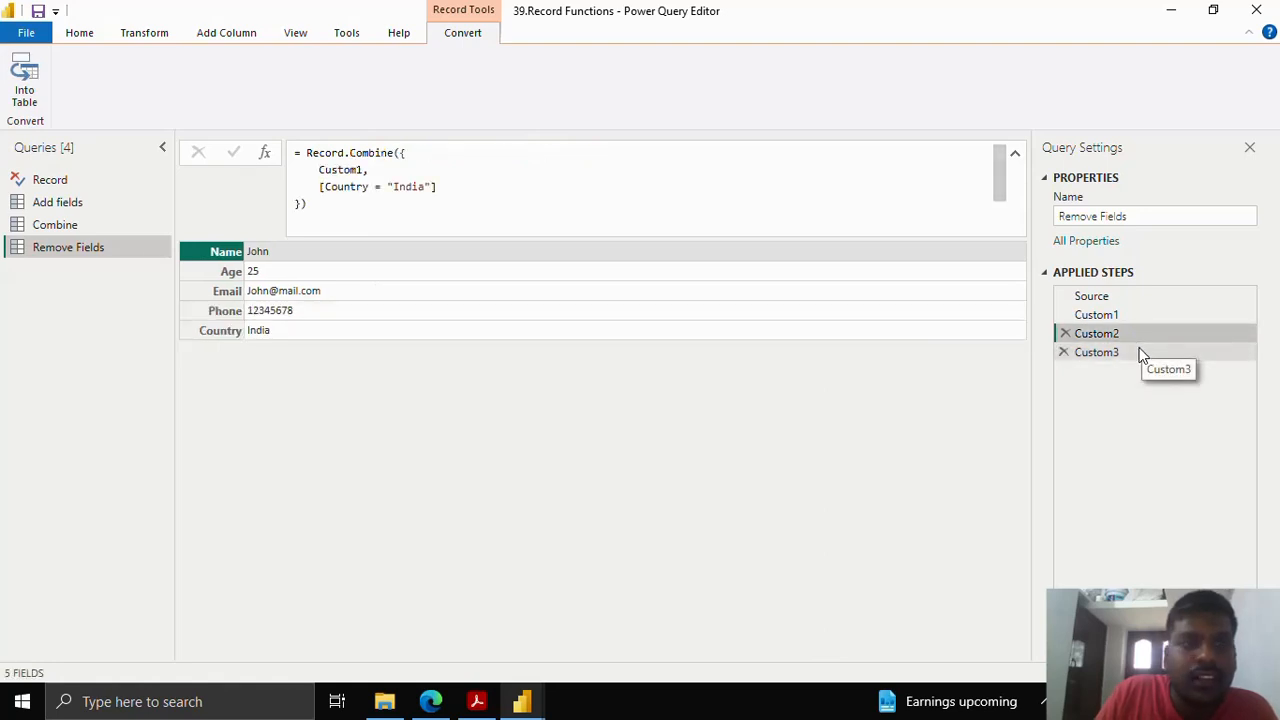
pyautogui.click(1143, 353)
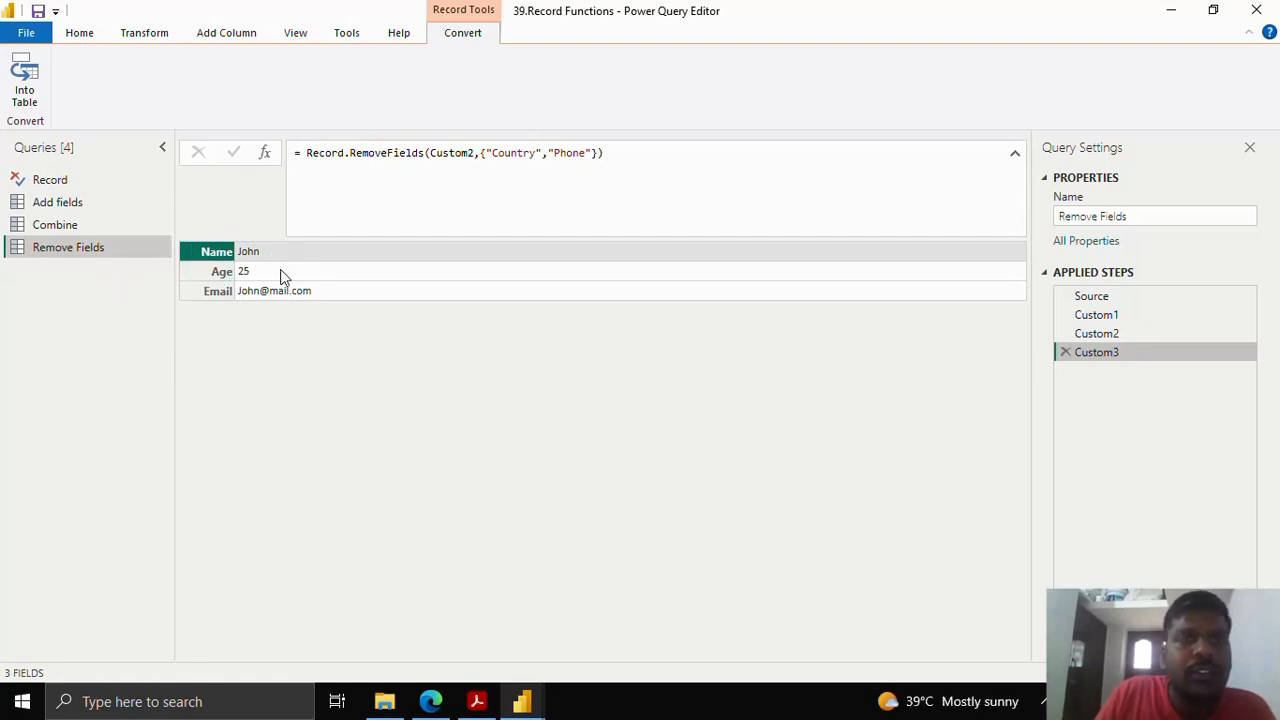
pyautogui.rightClick(95, 247)
# - Duplicate the Remove Fields query and name the copy Rename
pyautogui.click(157, 398)
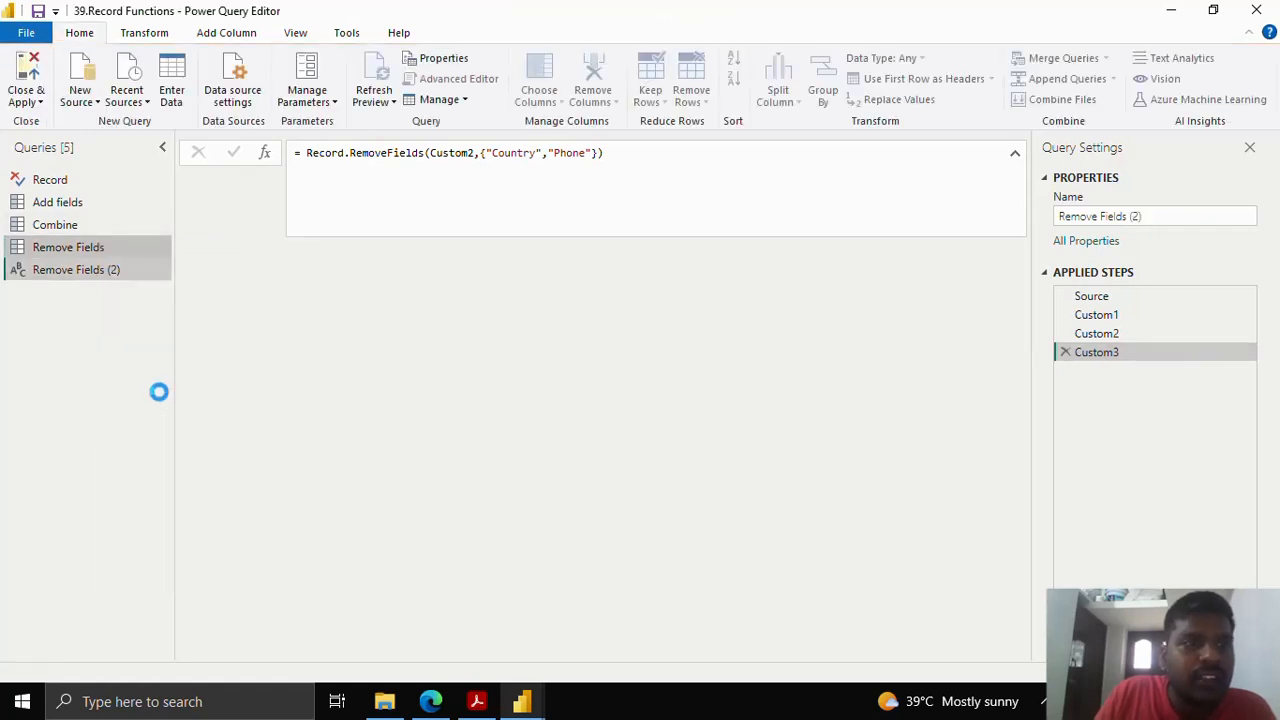
pyautogui.moveTo(1142, 216); pyautogui.dragTo(1062, 227)
pyautogui.write('Re')
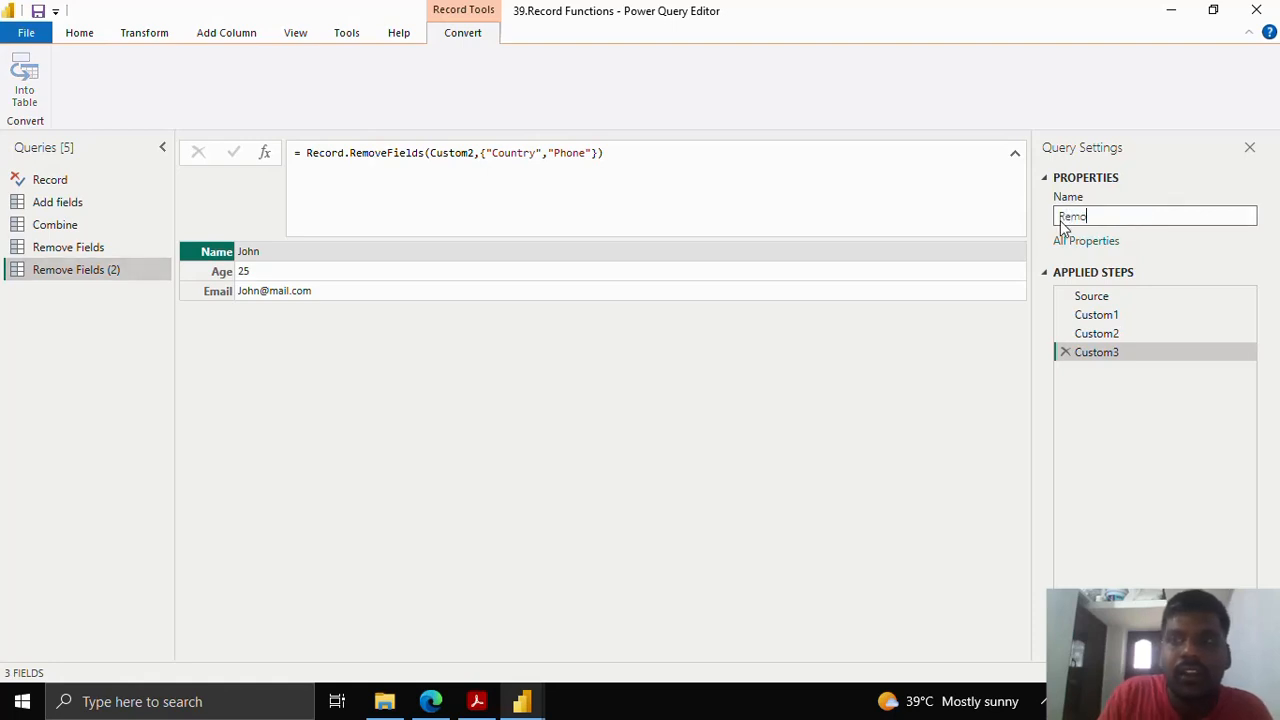
pyautogui.write('n')
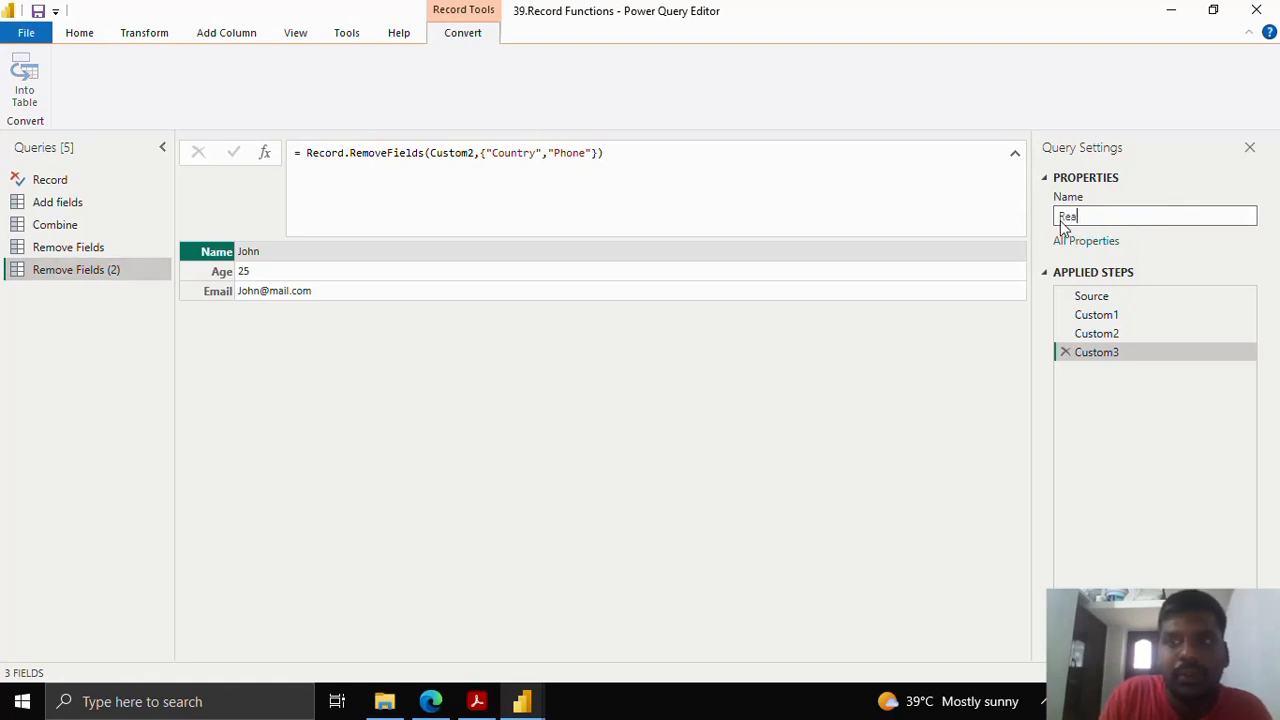
pyautogui.write('ame')
pyautogui.press('Return')
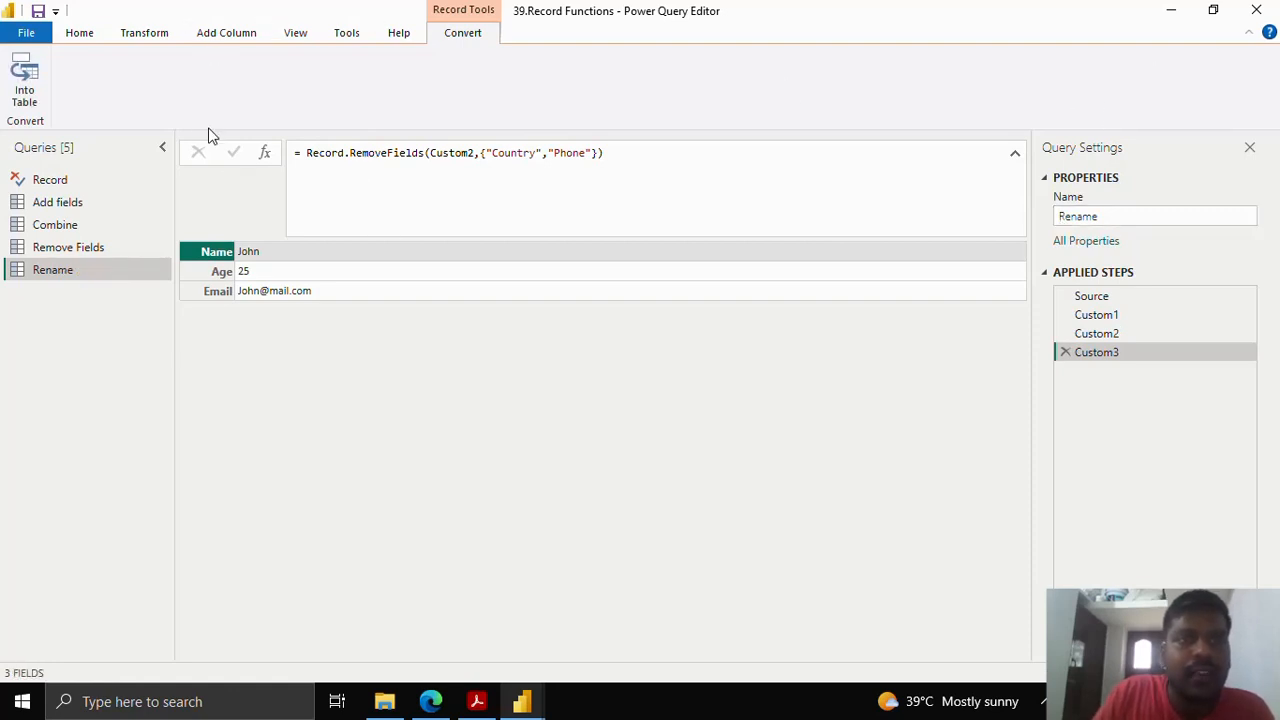
# - Add a new Custom4 step after Custom3 and compare it with Custom3's formula
pyautogui.click(266, 153)
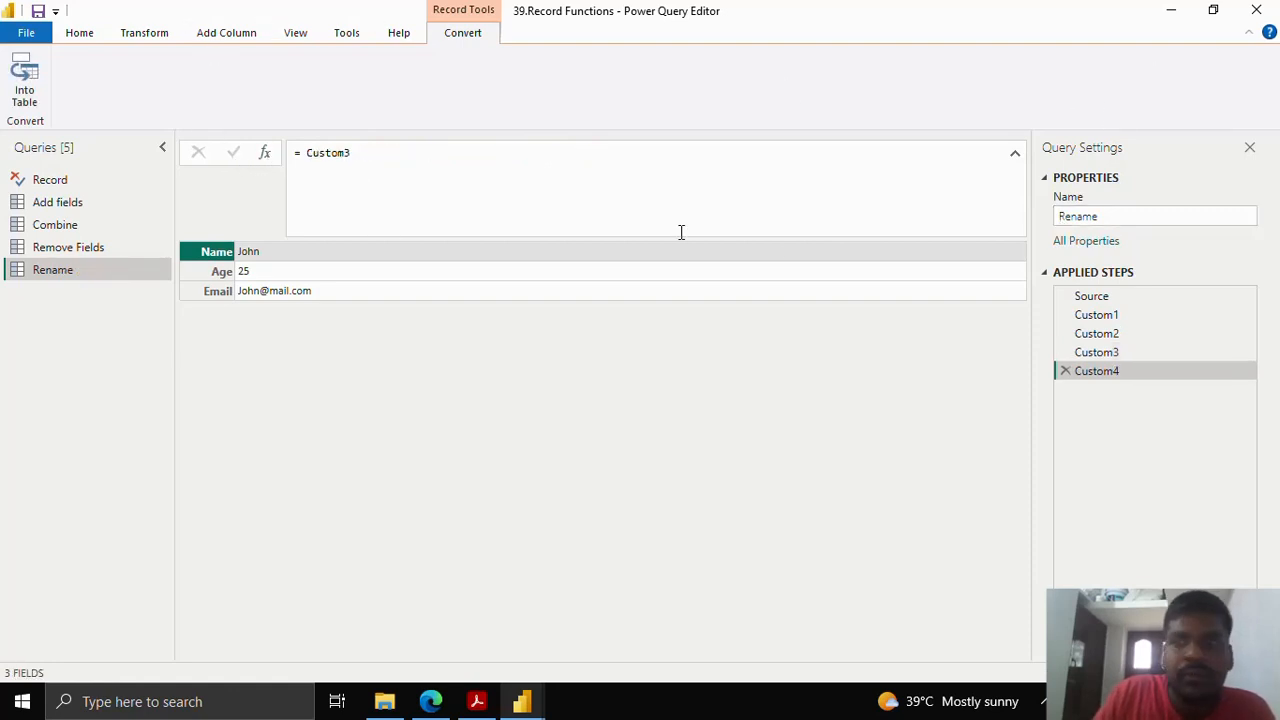
pyautogui.click(1112, 353)
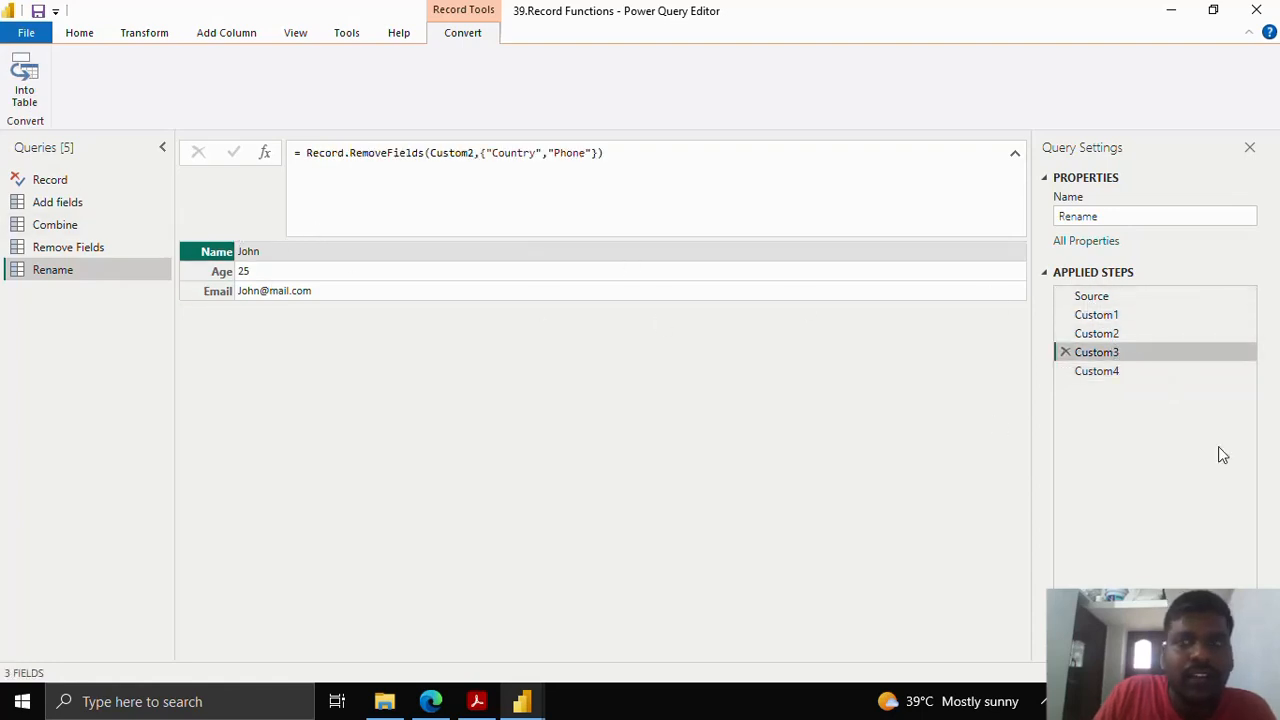
pyautogui.click(1136, 373)
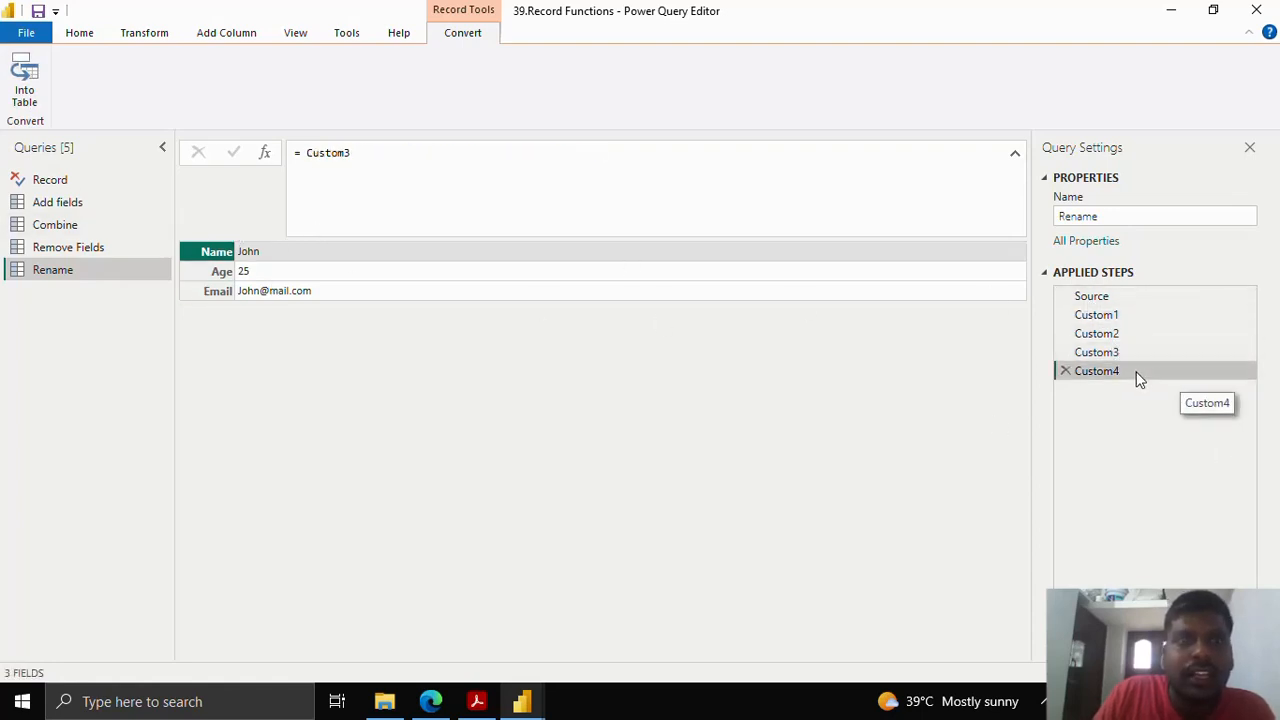
# - Replace the Custom4 formula with Record.RenameFields(Custom3,{"Email","Email Contact"}) and commit it
pyautogui.click(313, 158)
pyautogui.doubleClick(340, 156)
pyautogui.press('BackSpace')
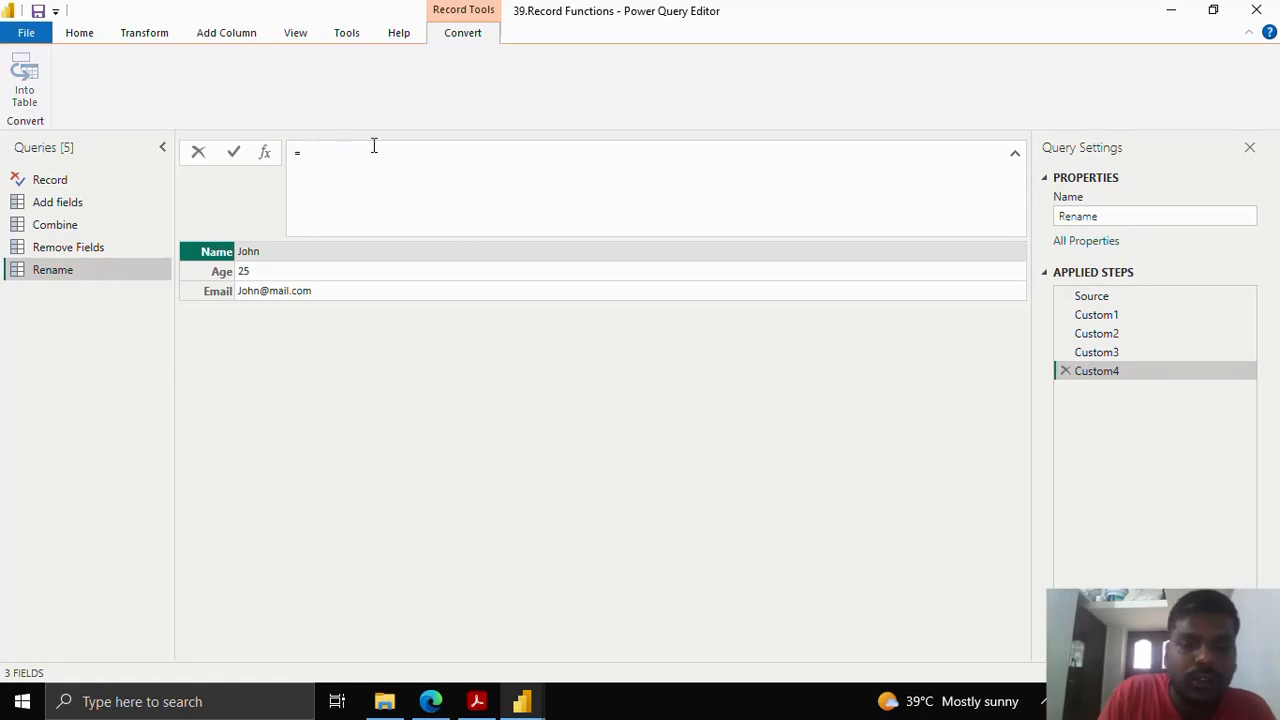
pyautogui.write('Rem')
pyautogui.press('BackSpace')
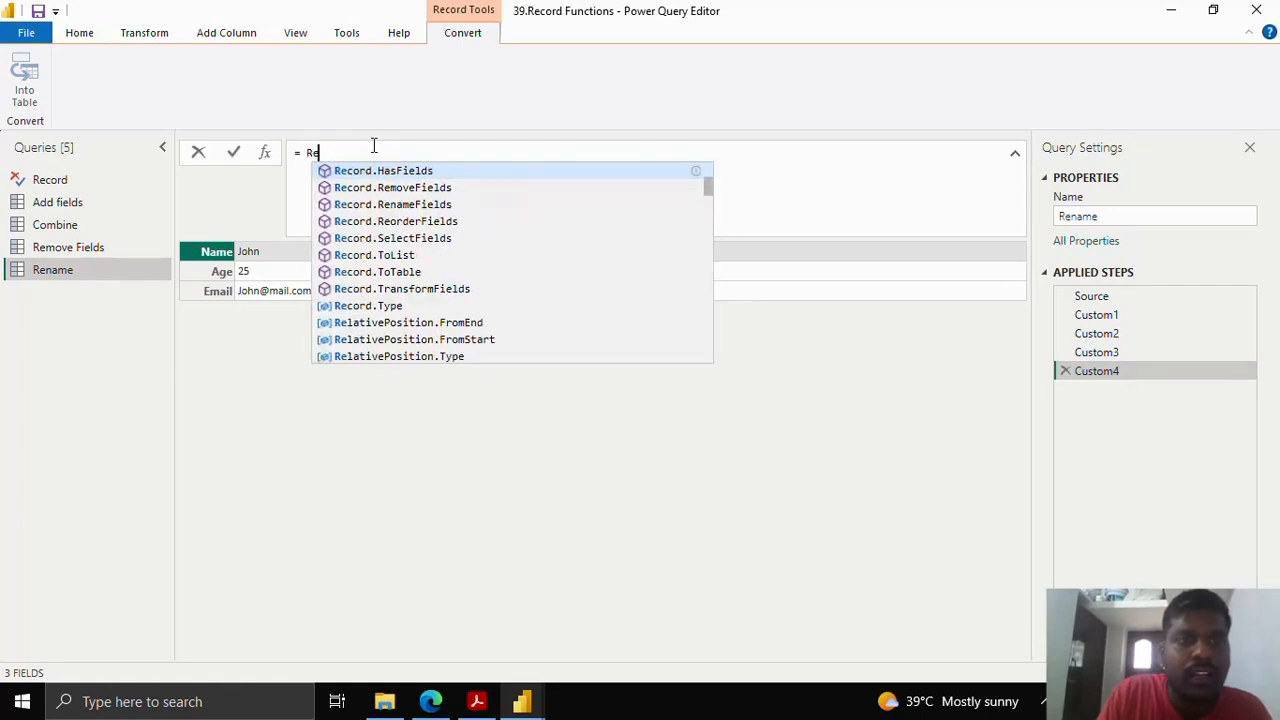
pyautogui.press('BackSpace')
pyautogui.write('ecord.Ra')
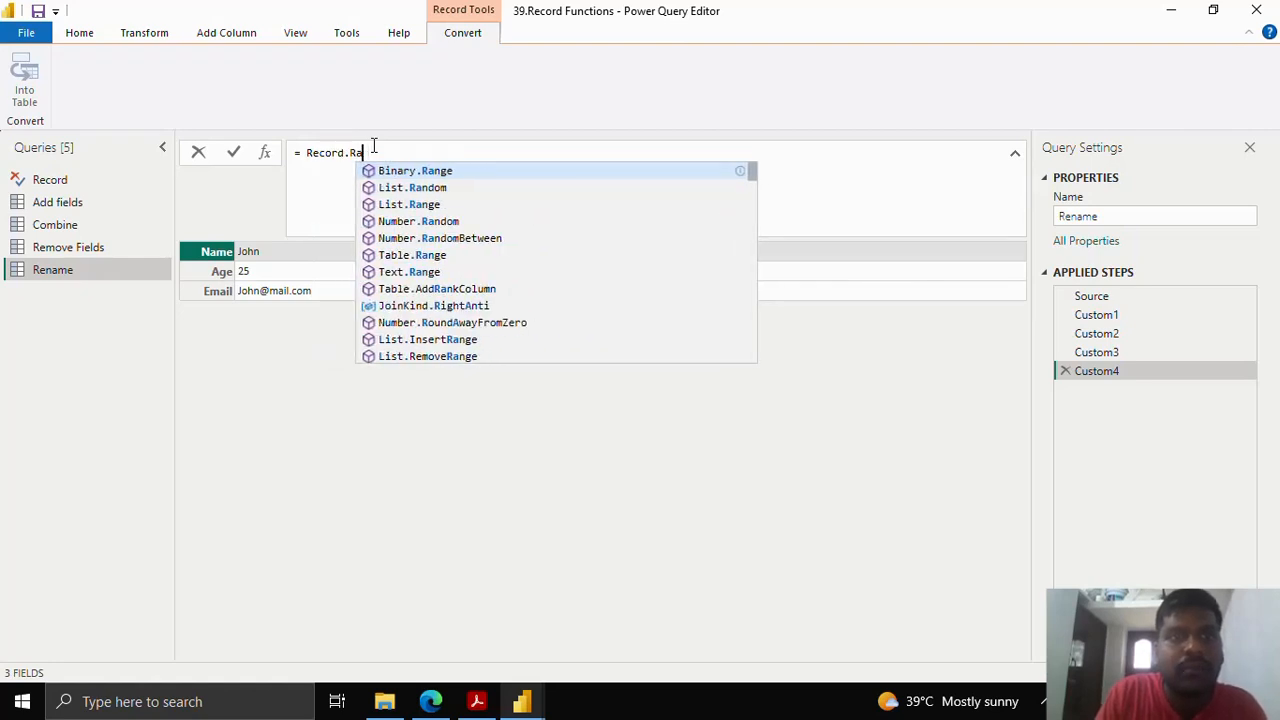
pyautogui.write('nameFields(')
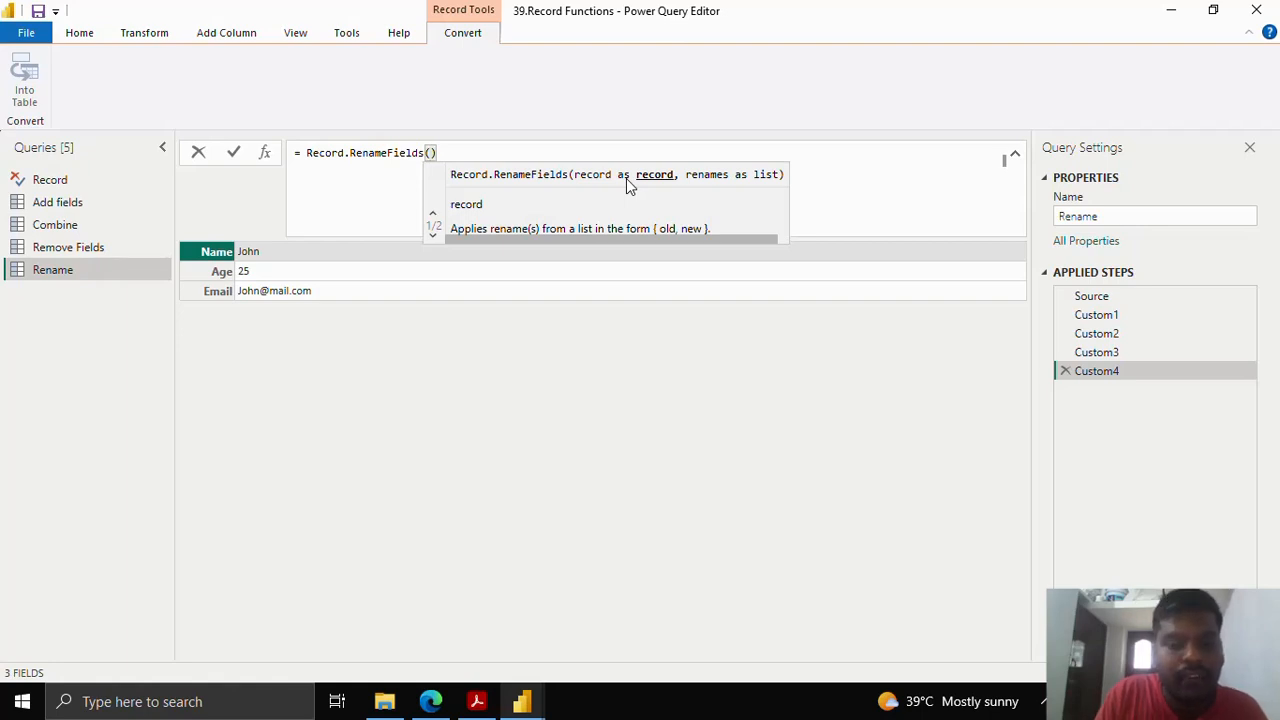
pyautogui.write('Cus')
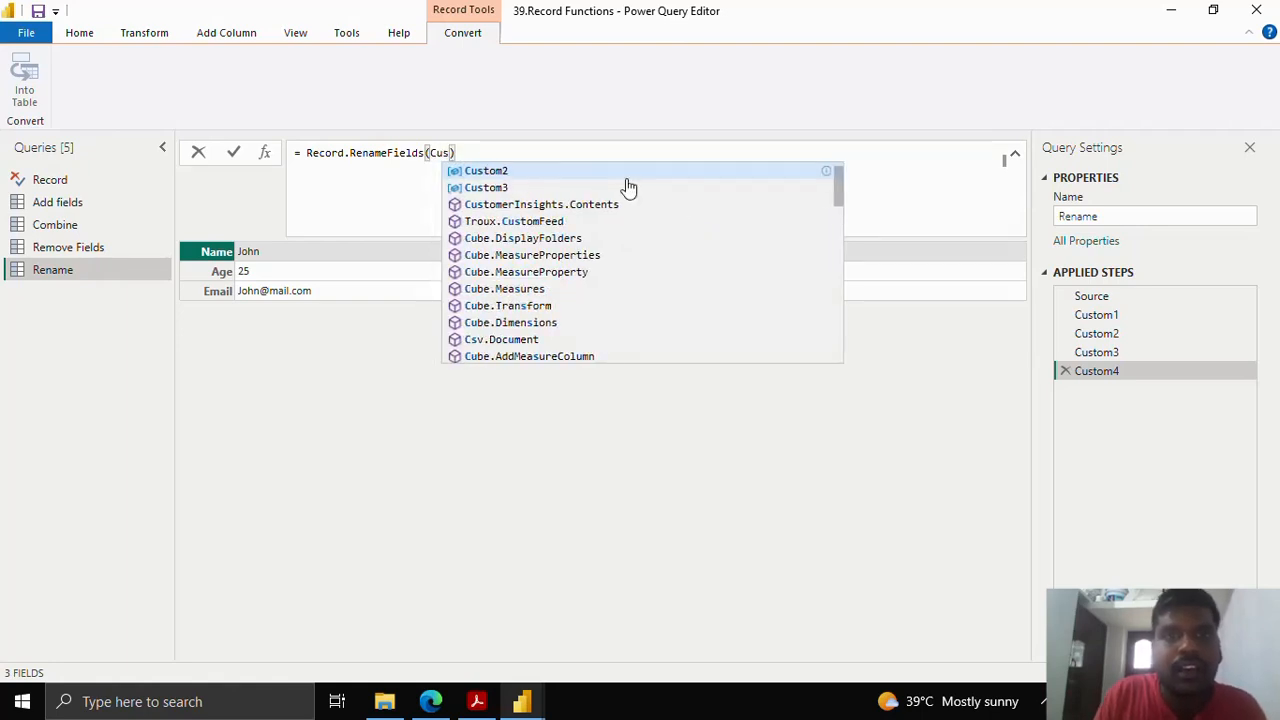
pyautogui.click(628, 188)
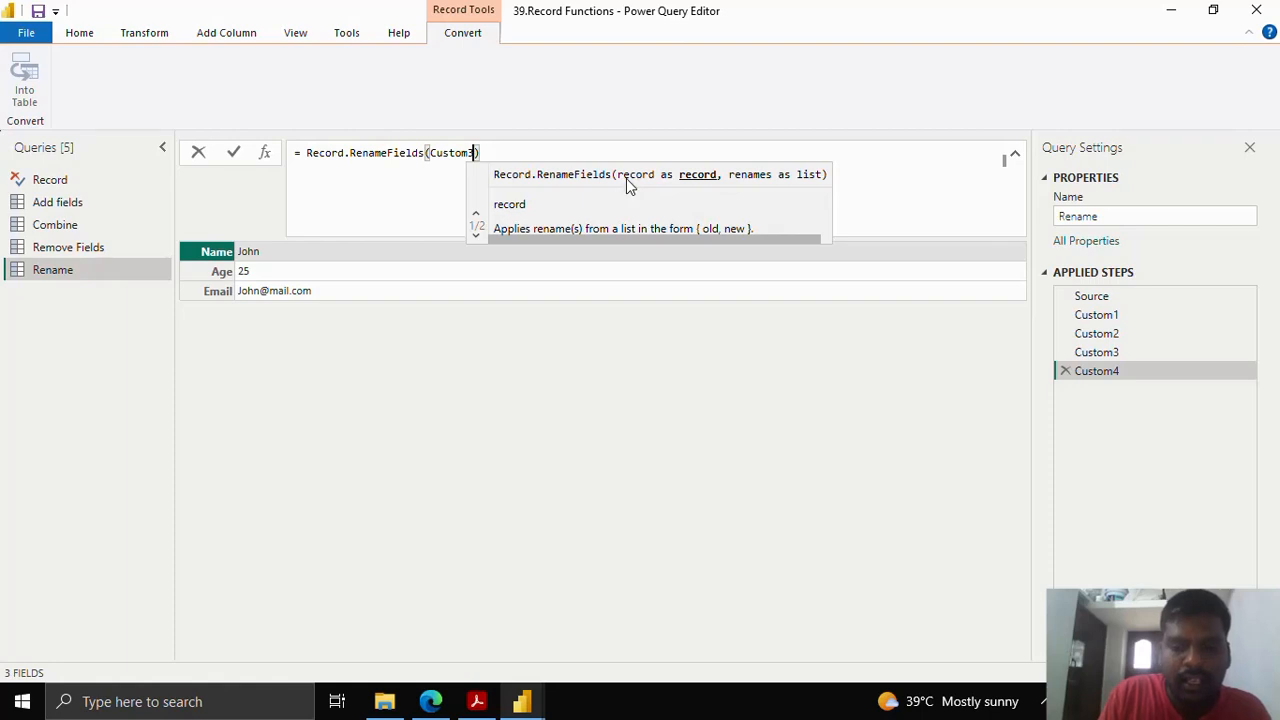
pyautogui.write(',')
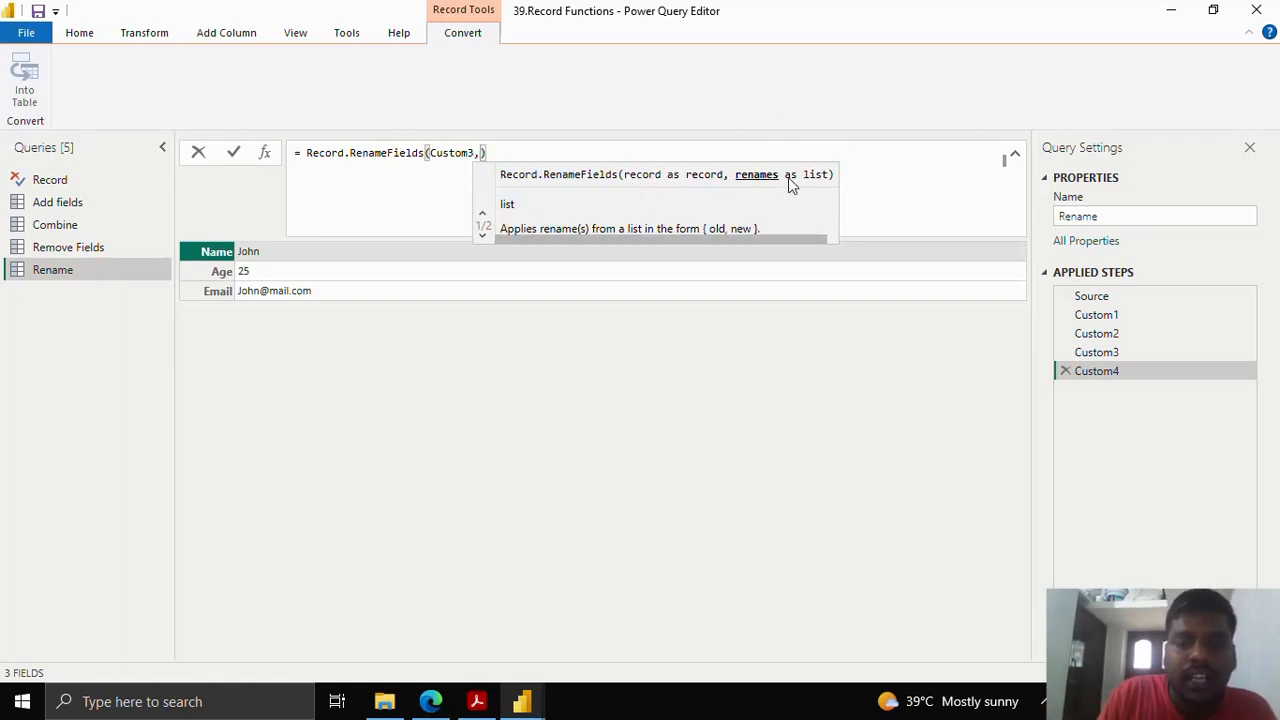
pyautogui.write('{')
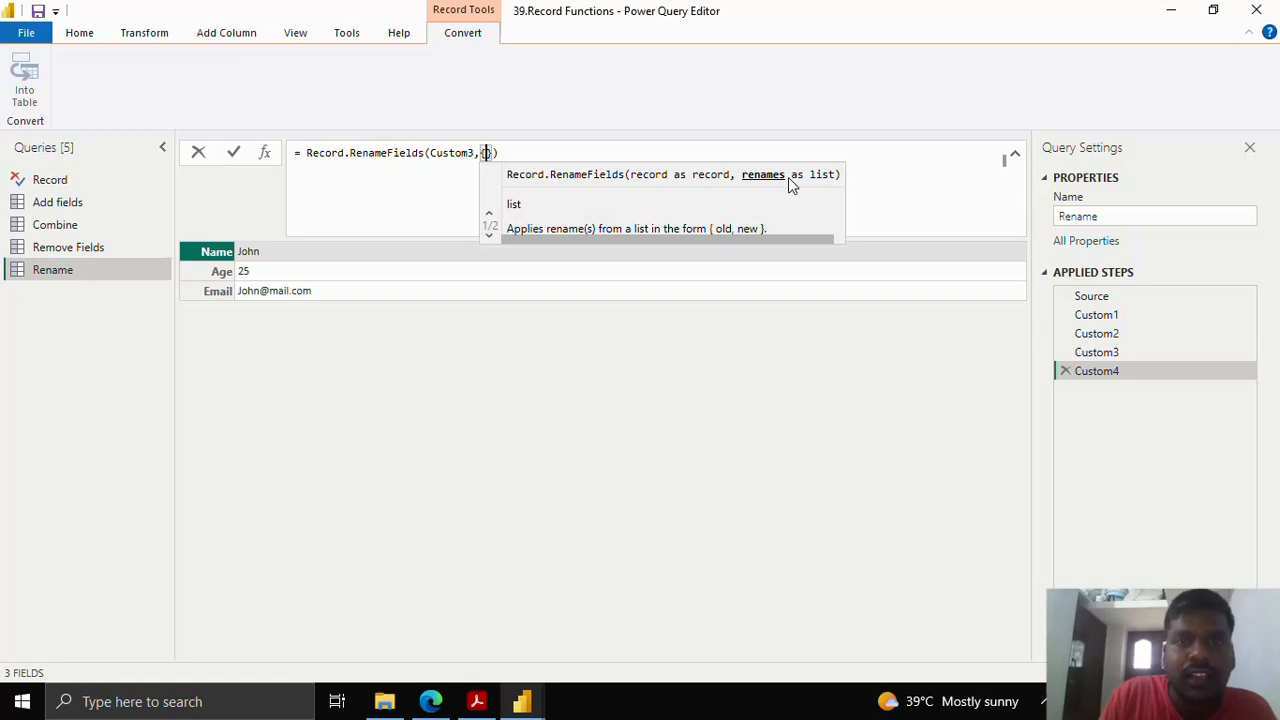
pyautogui.write('"')
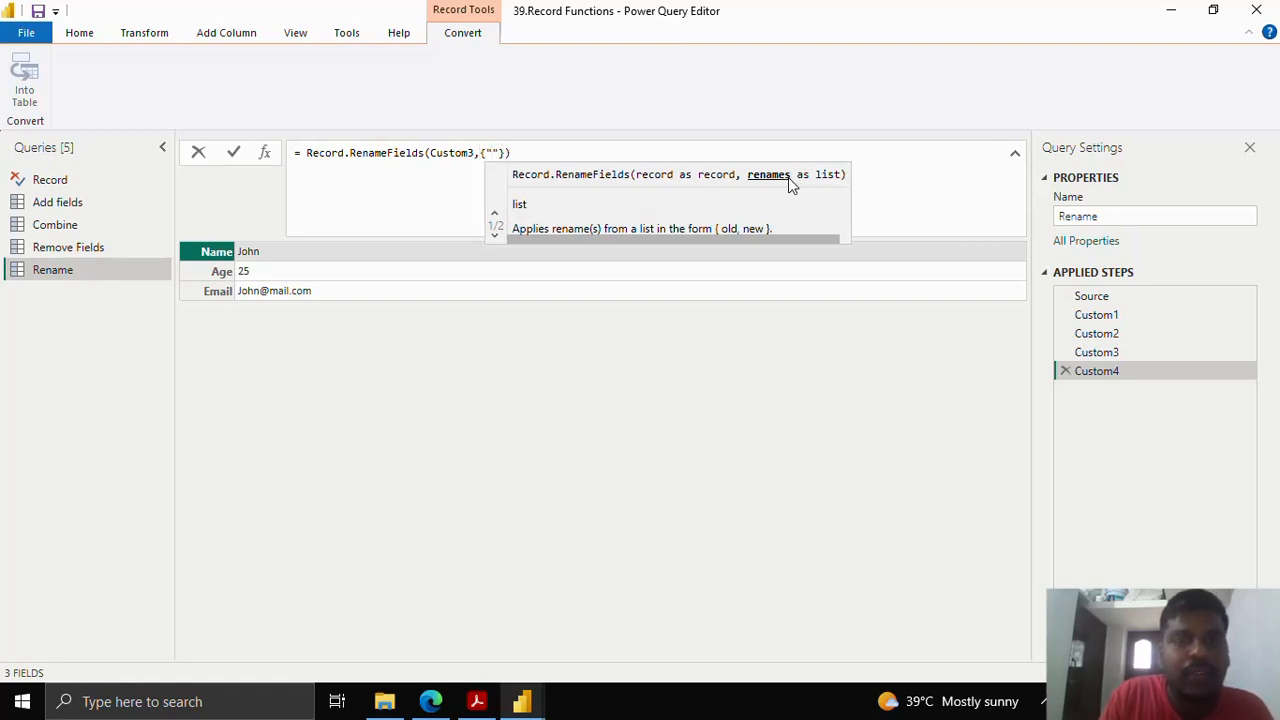
pyautogui.write('Email"')
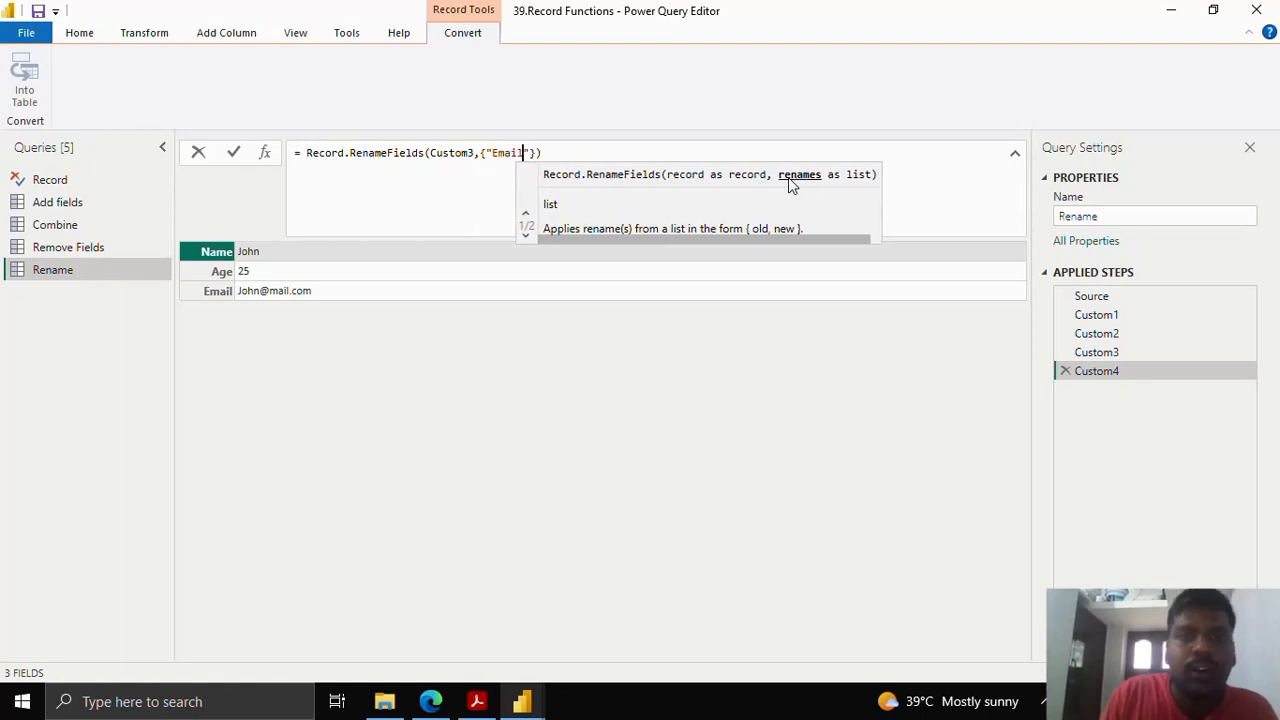
pyautogui.write(',')
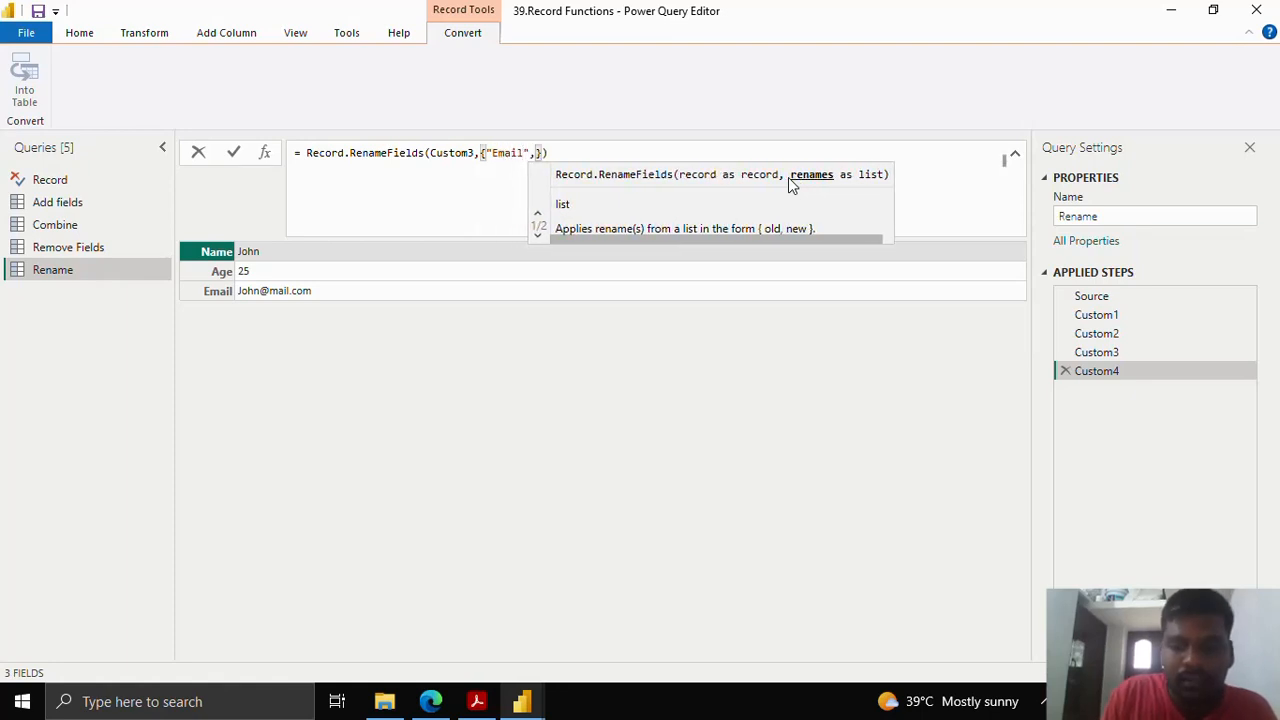
pyautogui.write('"Email')
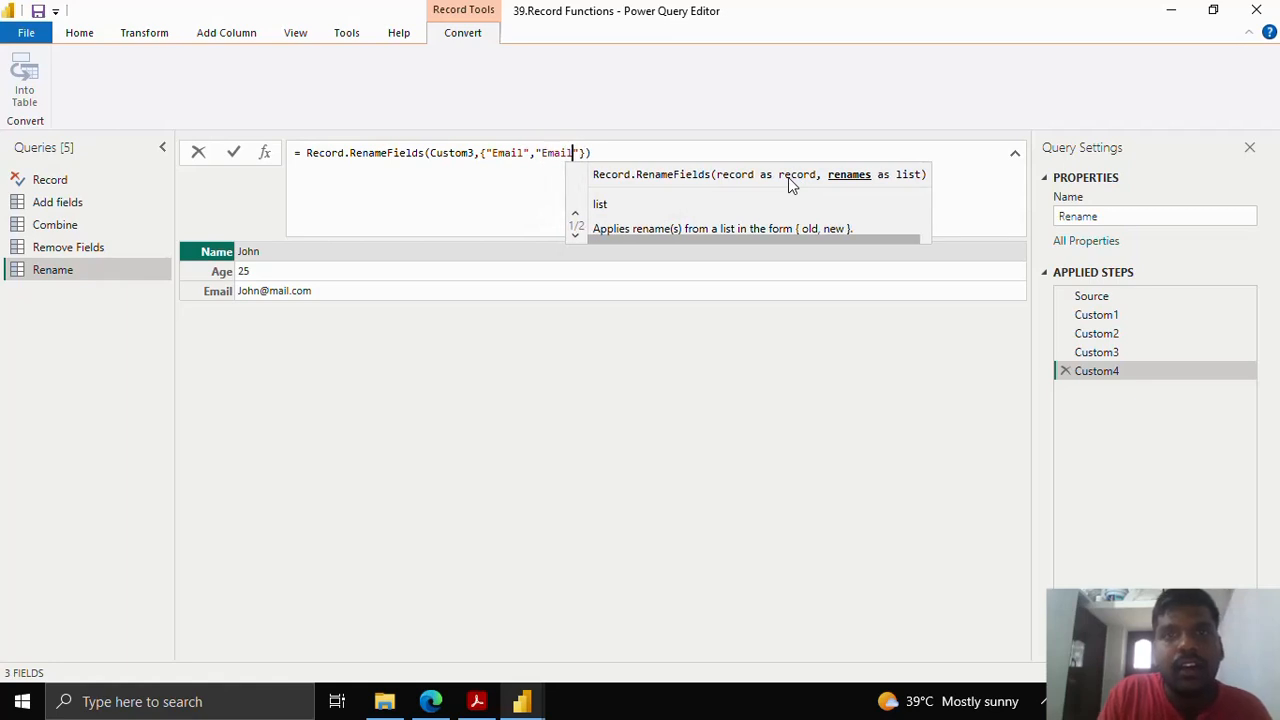
pyautogui.write(' Contact')
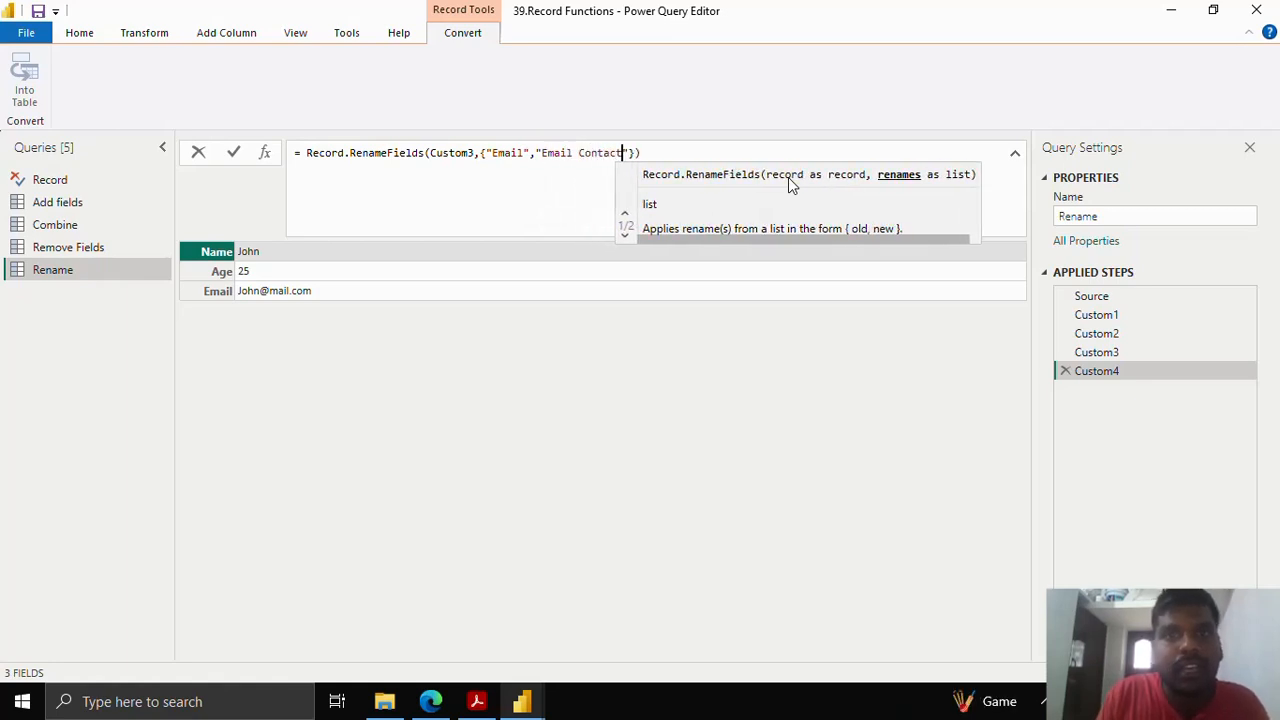
pyautogui.moveTo(486, 152); pyautogui.dragTo(627, 160)
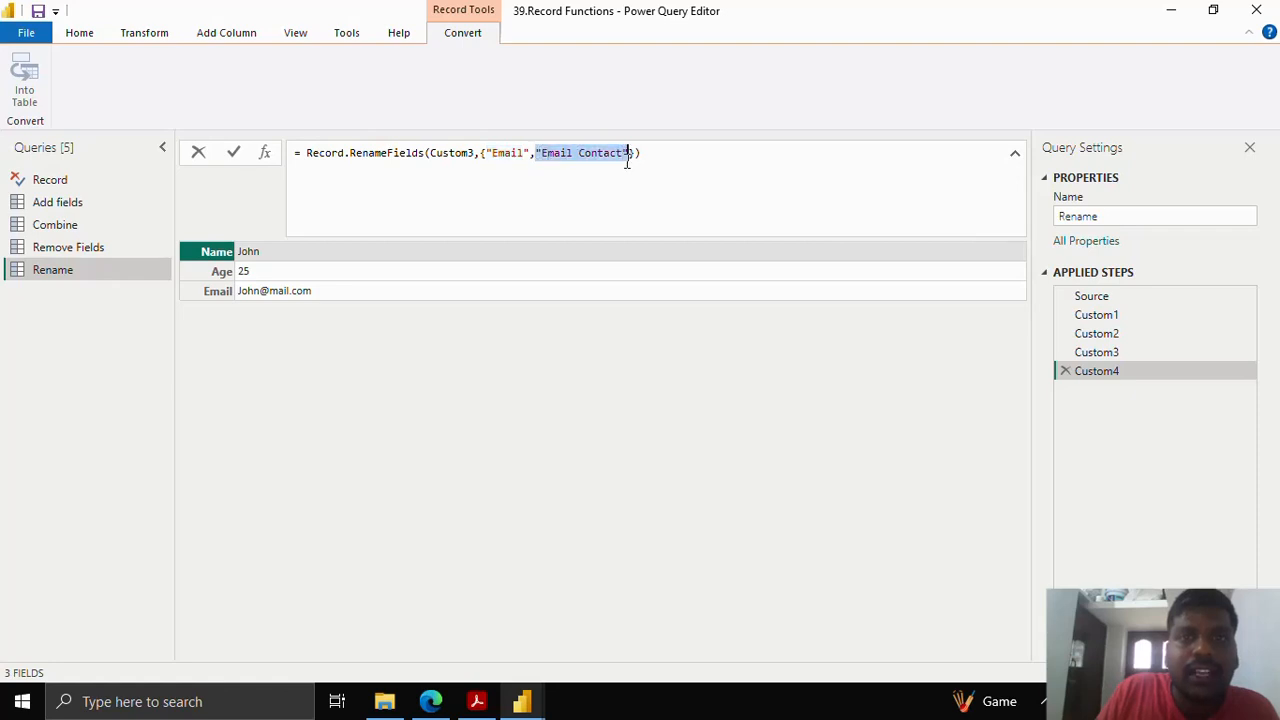
pyautogui.click(236, 152)
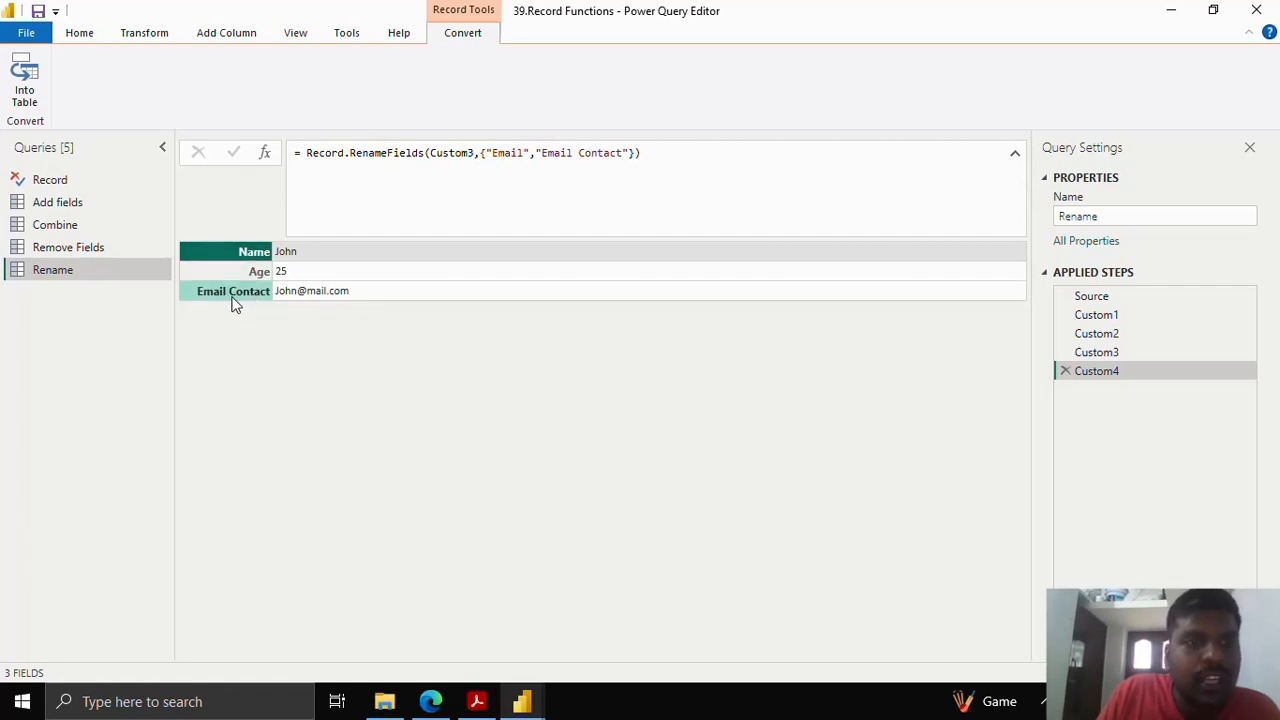
pyautogui.click(535, 152)
pyautogui.moveTo(535, 152); pyautogui.dragTo(632, 152)
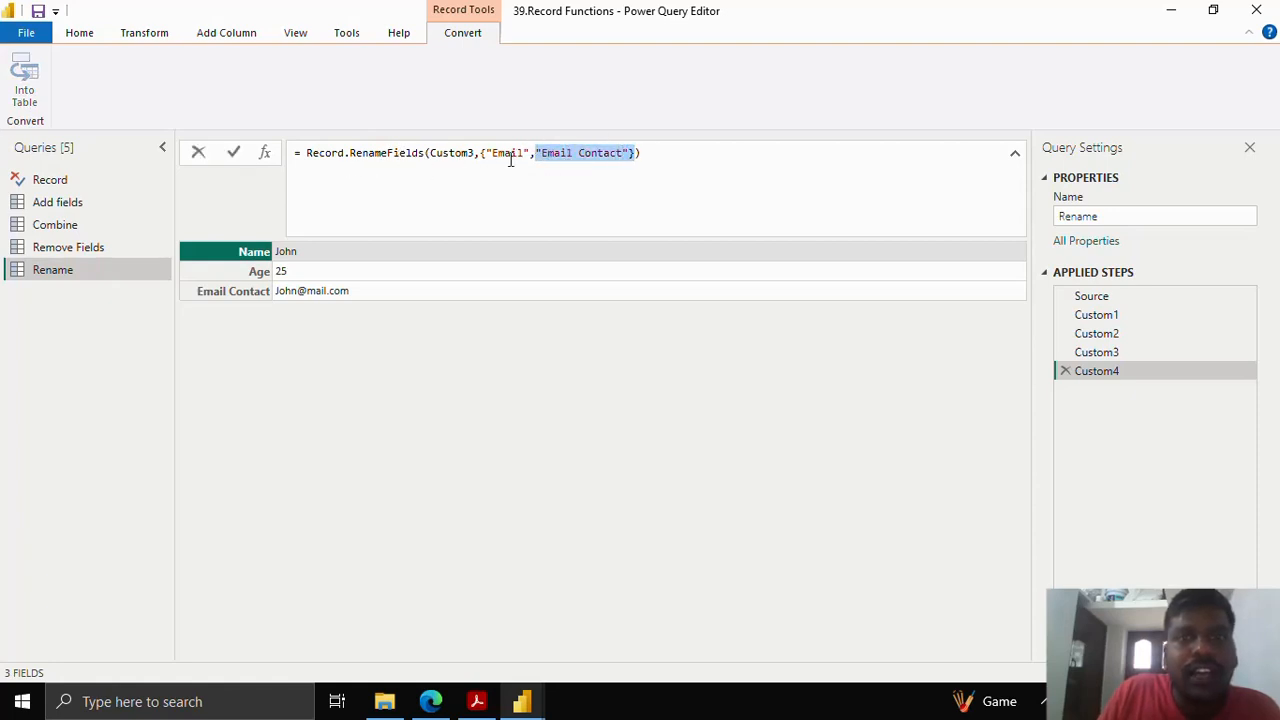
pyautogui.click(632, 152)
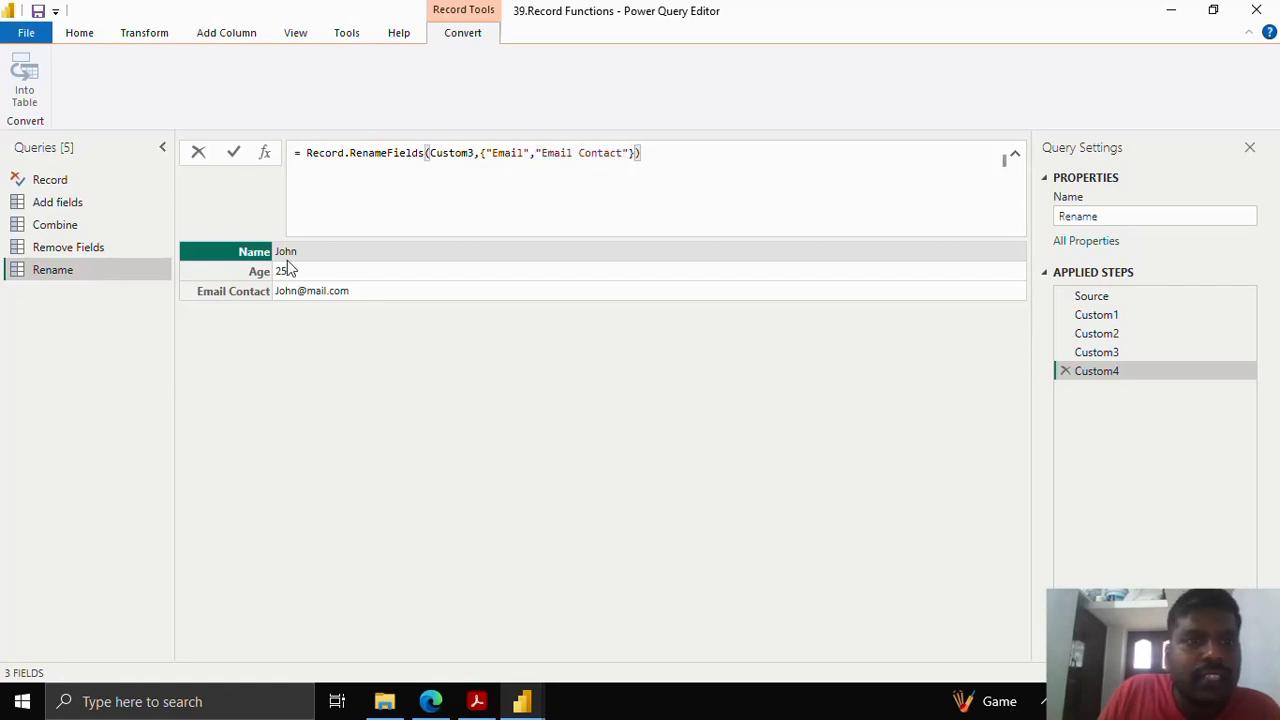
# - Nest the rename pairs as {{"Email","Email Contact"},{"Age","Tenure"}} in the formula and commit it
pyautogui.click(482, 152)
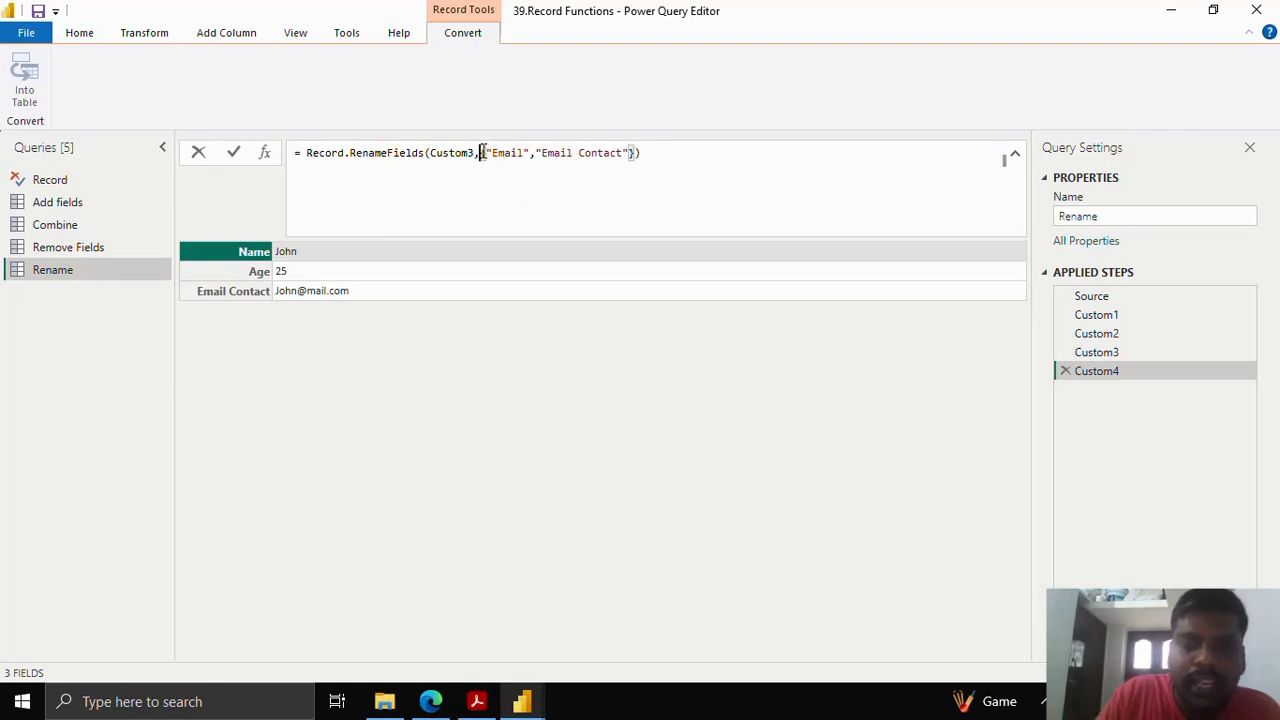
pyautogui.write('{')
pyautogui.click(641, 153)
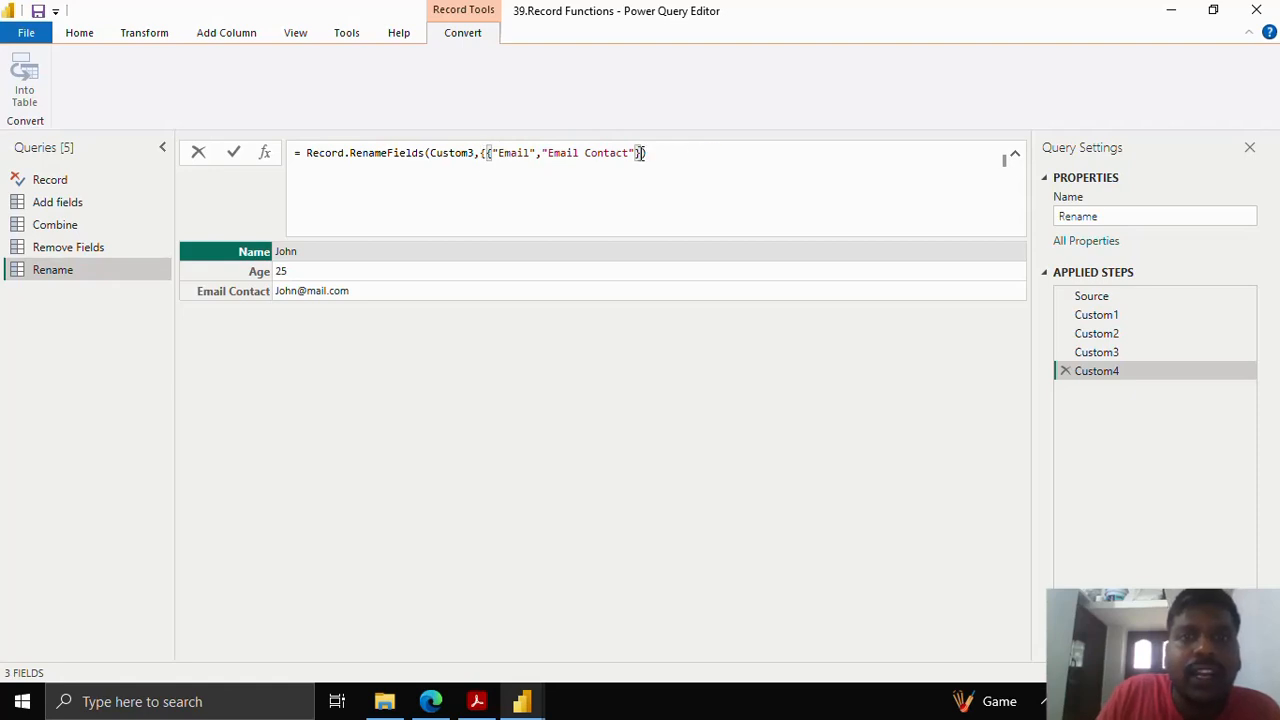
pyautogui.click(645, 155)
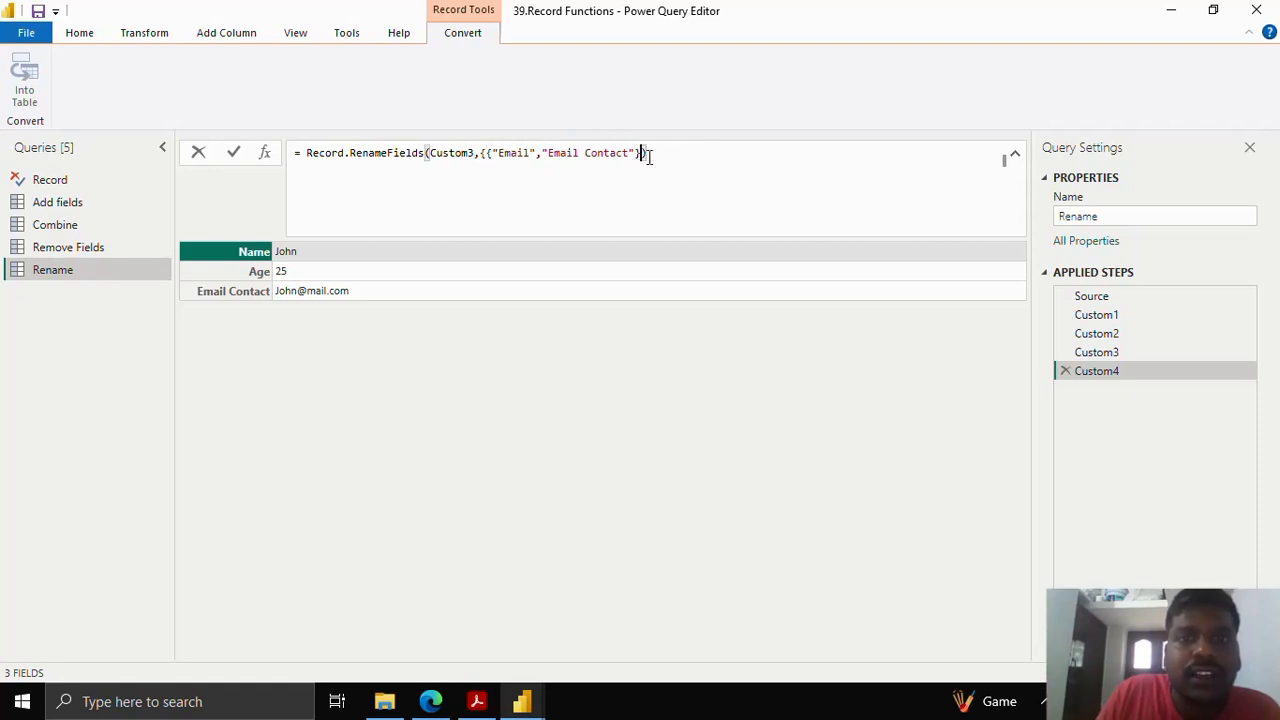
pyautogui.click(484, 157)
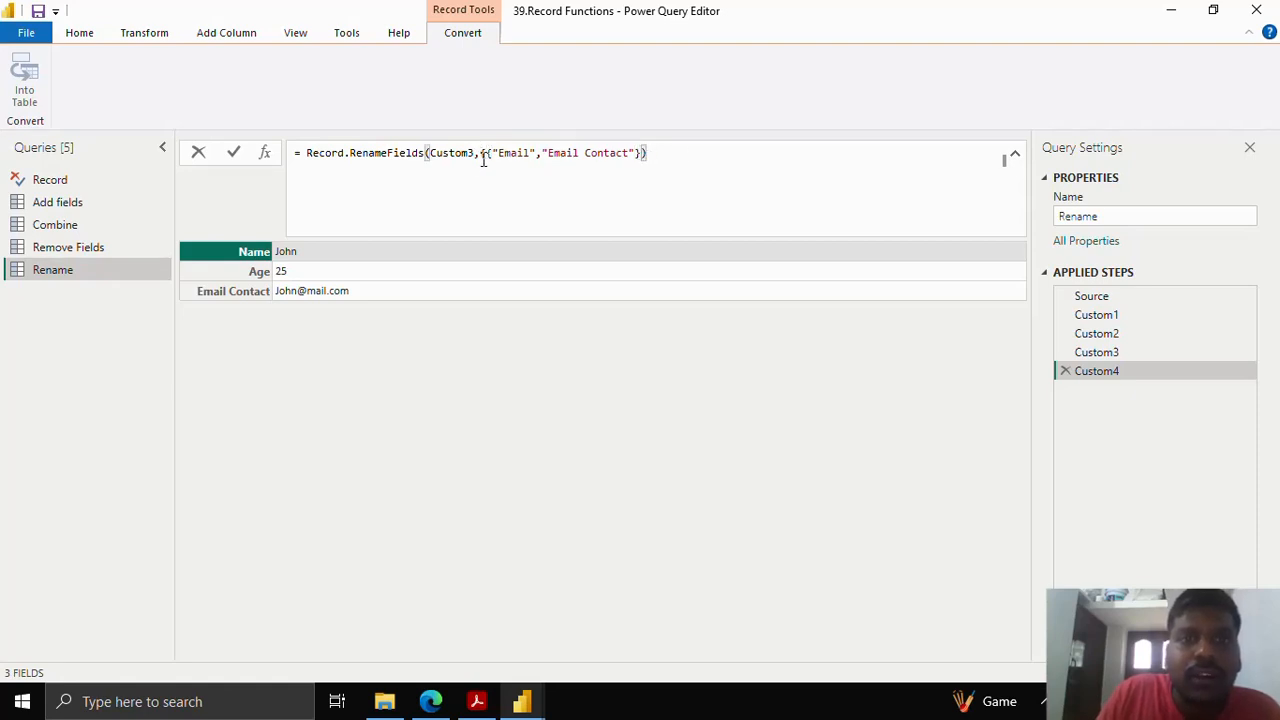
pyautogui.click(645, 153)
pyautogui.write('},')
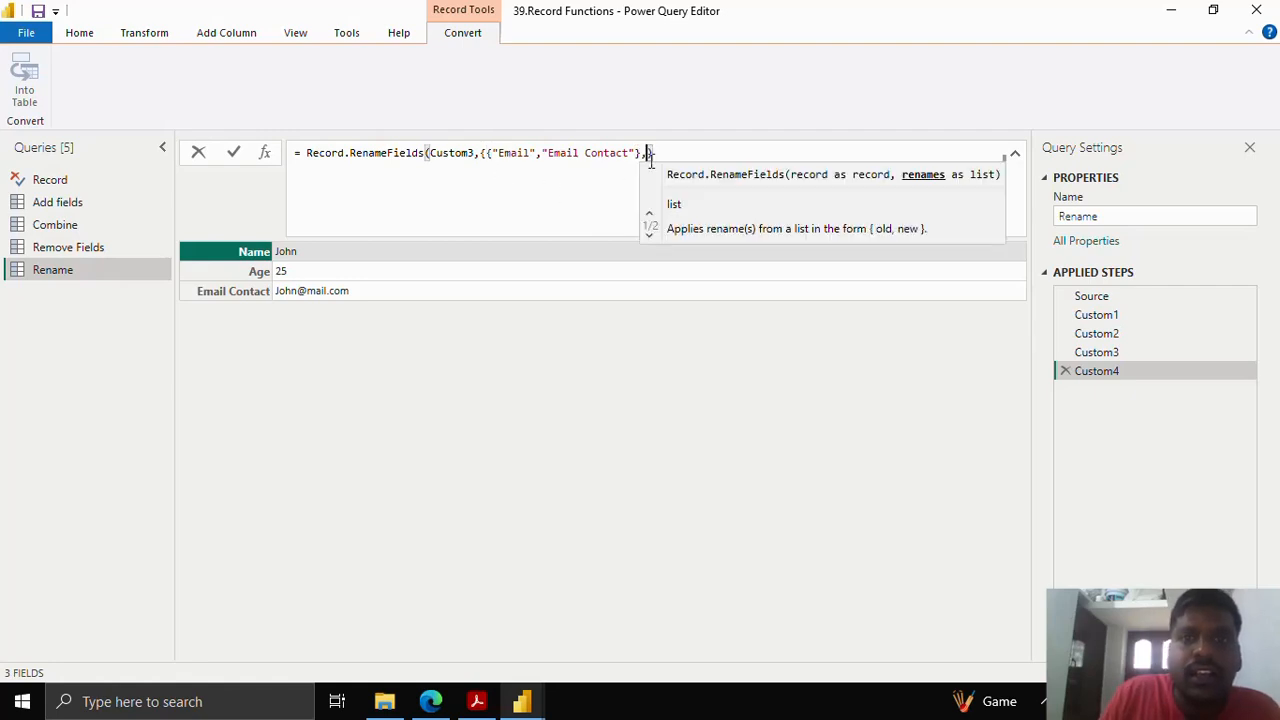
pyautogui.write('{')
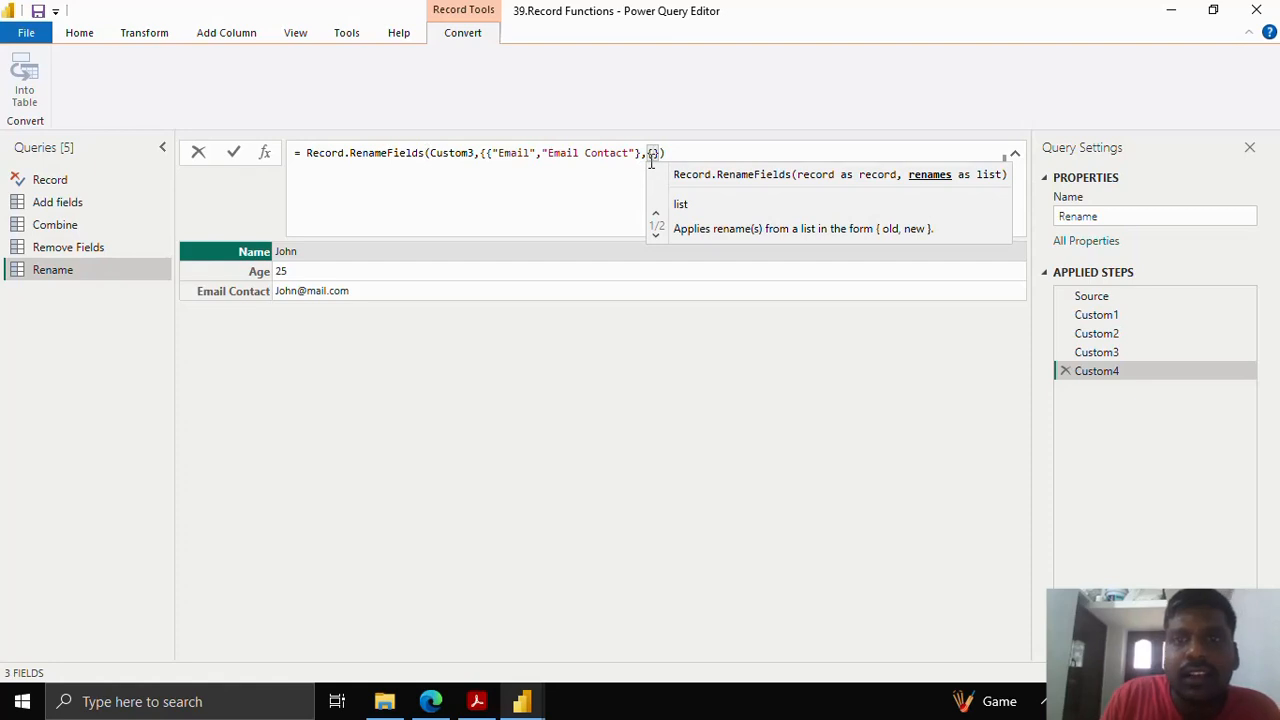
pyautogui.write('"Age"')
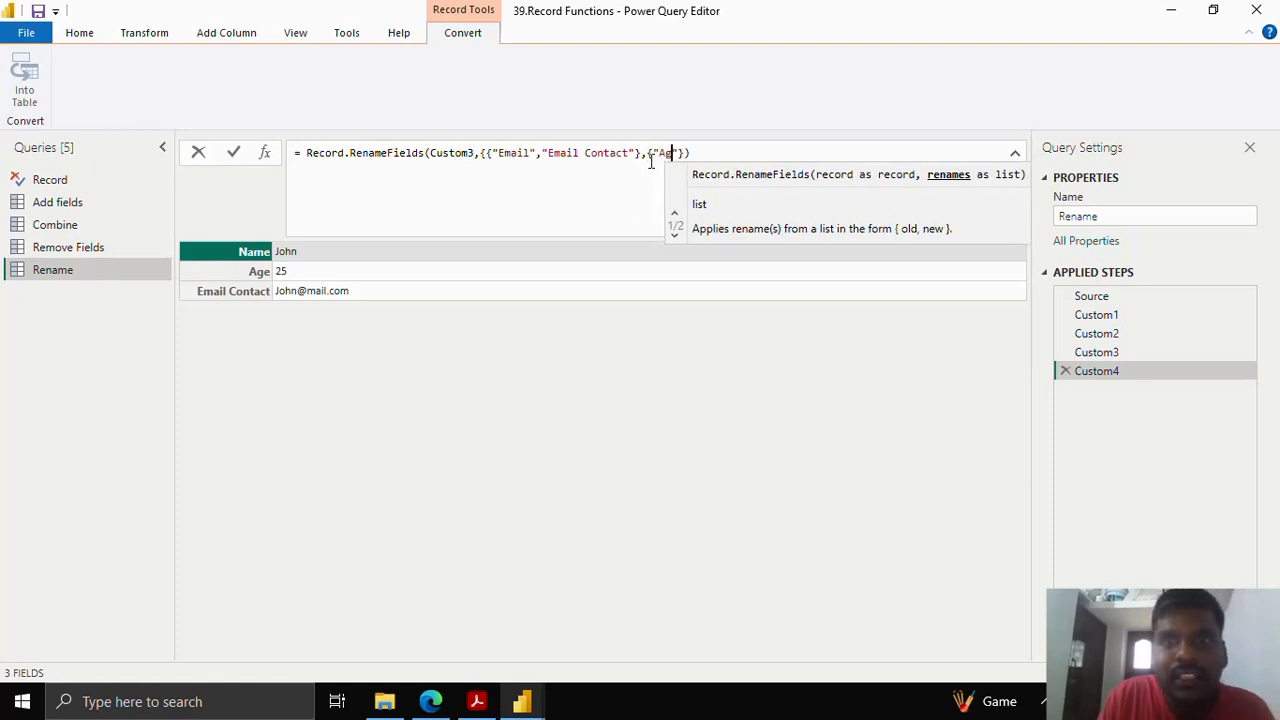
pyautogui.write(',"T')
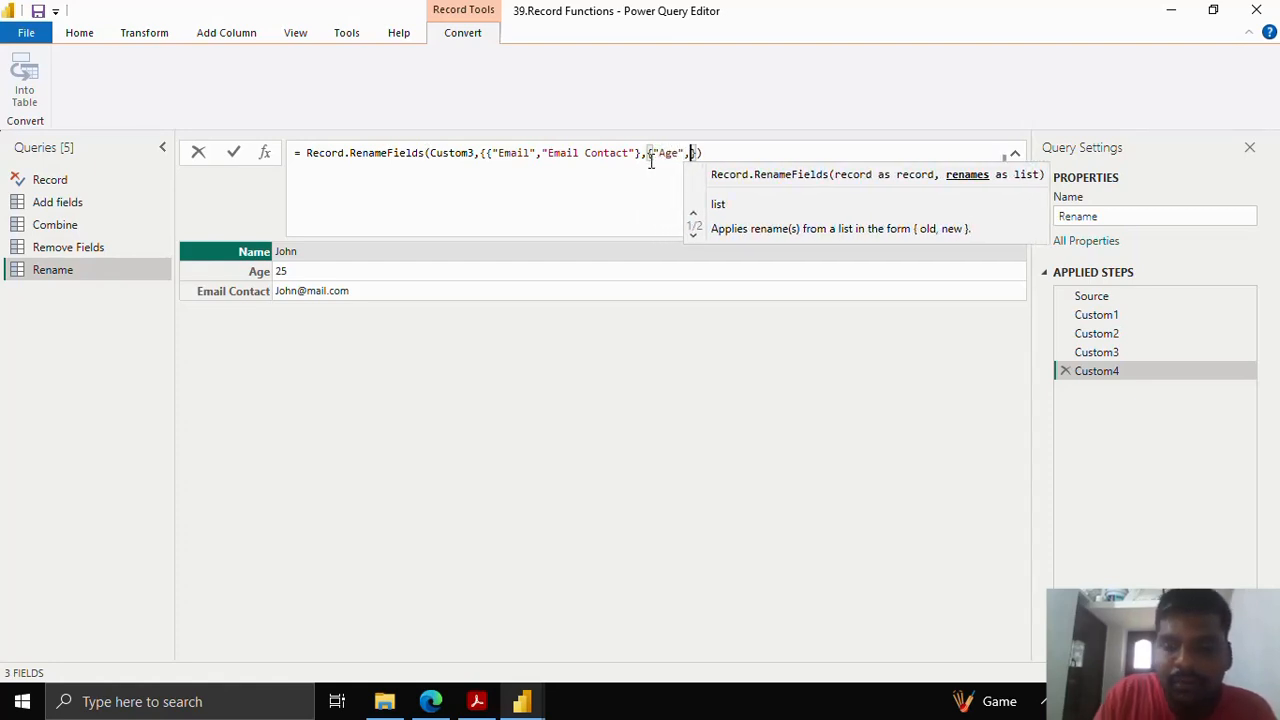
pyautogui.write('enure')
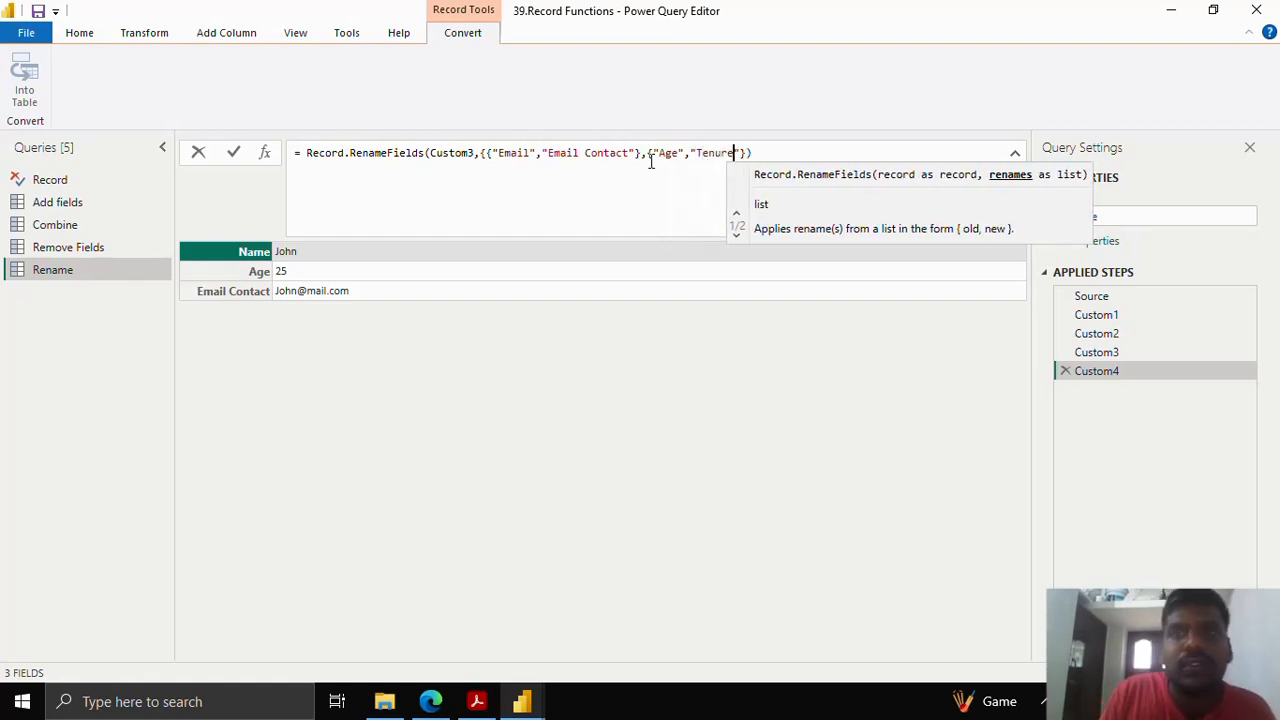
pyautogui.press('Right')
pyautogui.press('Right')
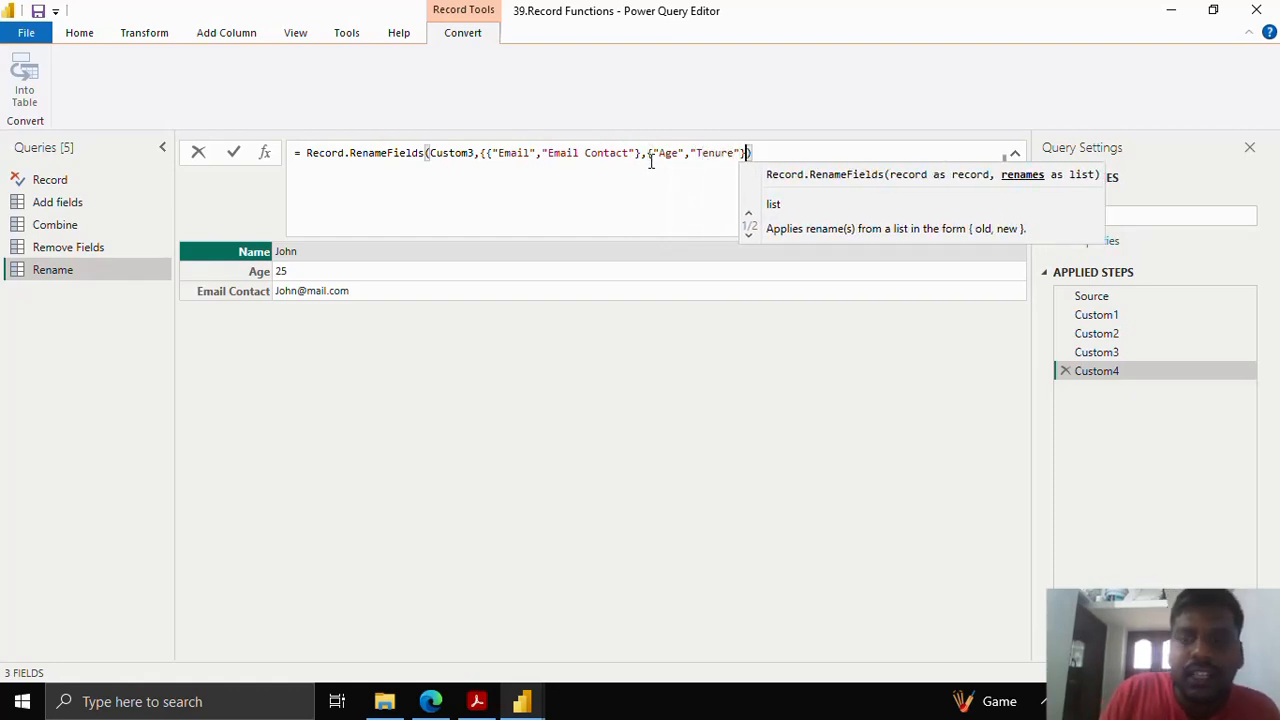
pyautogui.write('}')
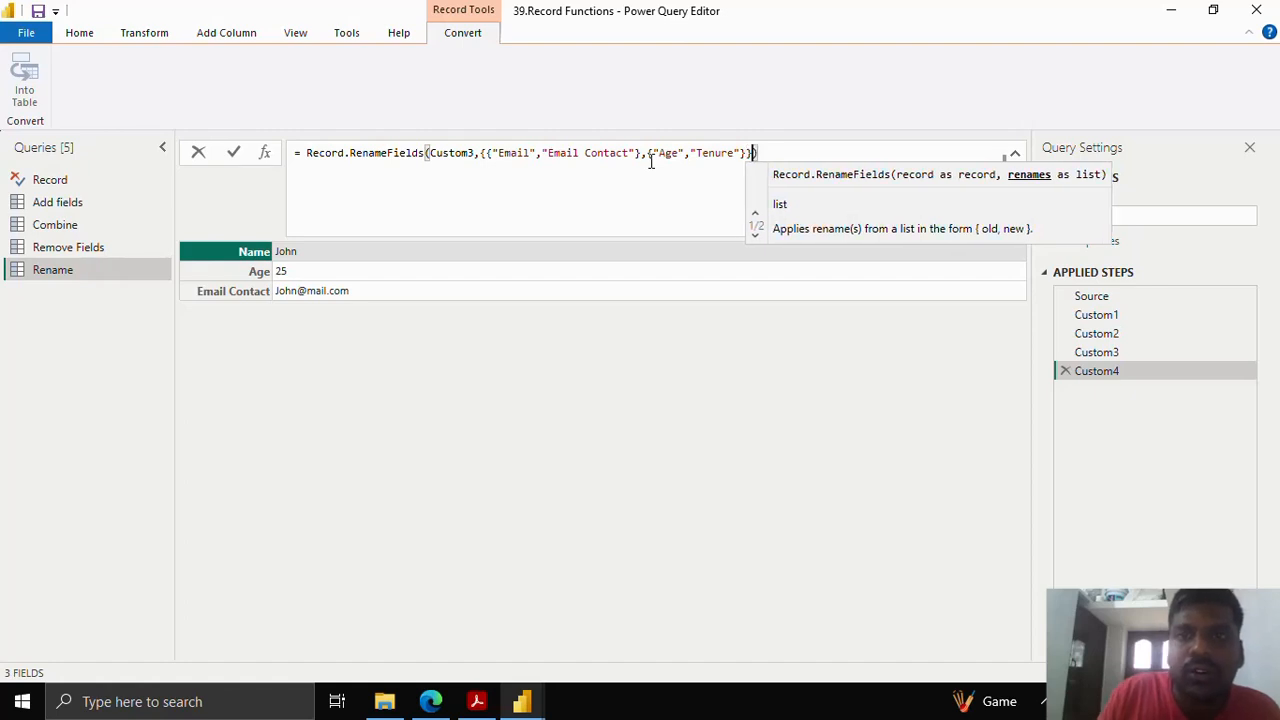
pyautogui.click(484, 152)
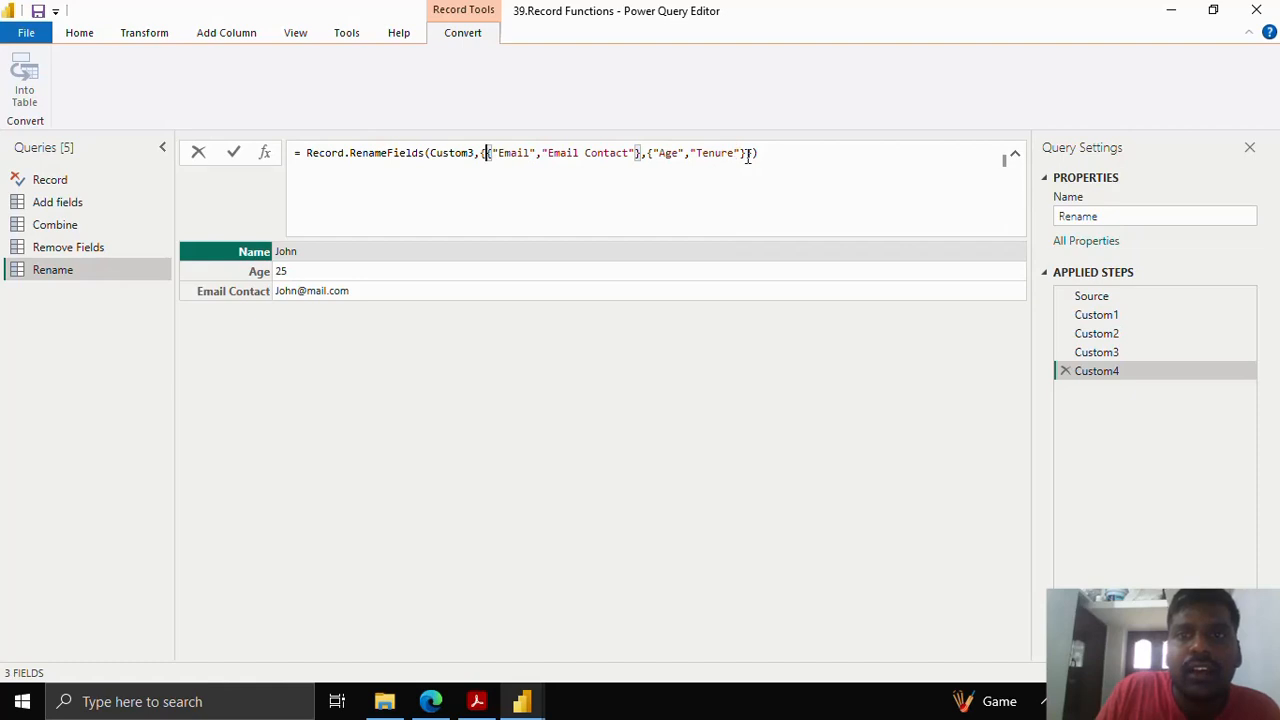
pyautogui.moveTo(752, 153); pyautogui.dragTo(483, 150)
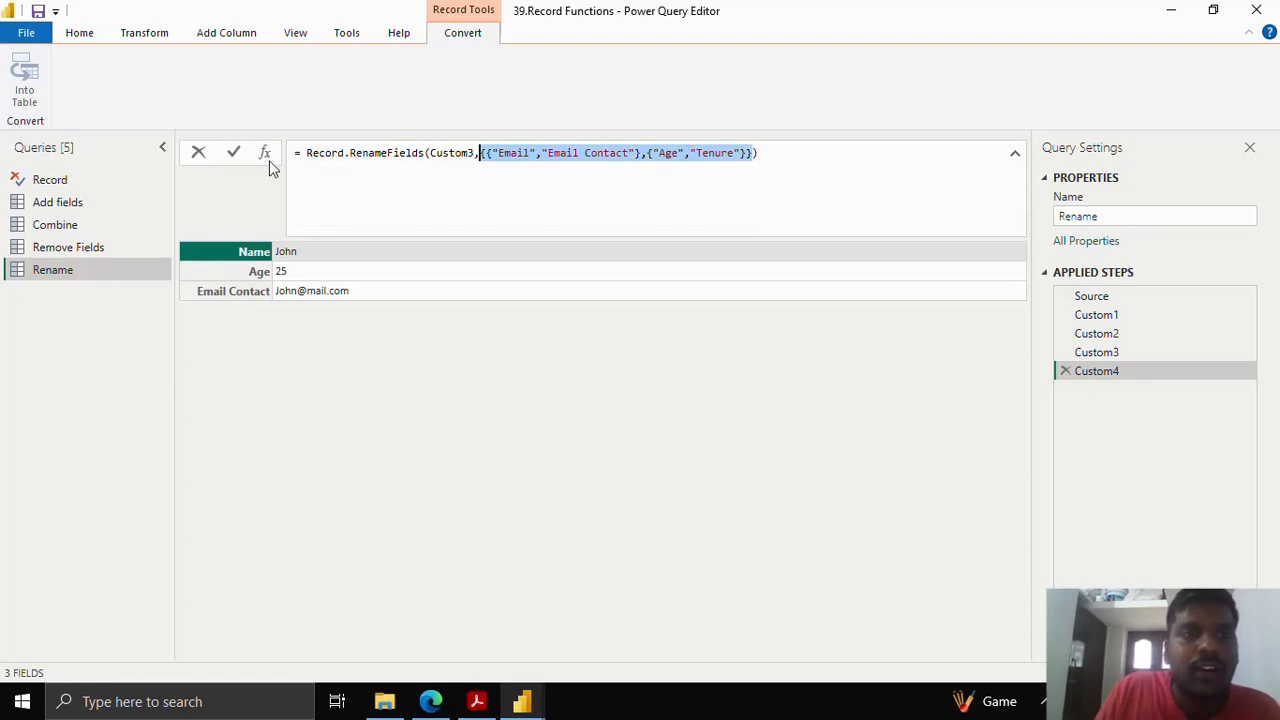
pyautogui.click(232, 153)
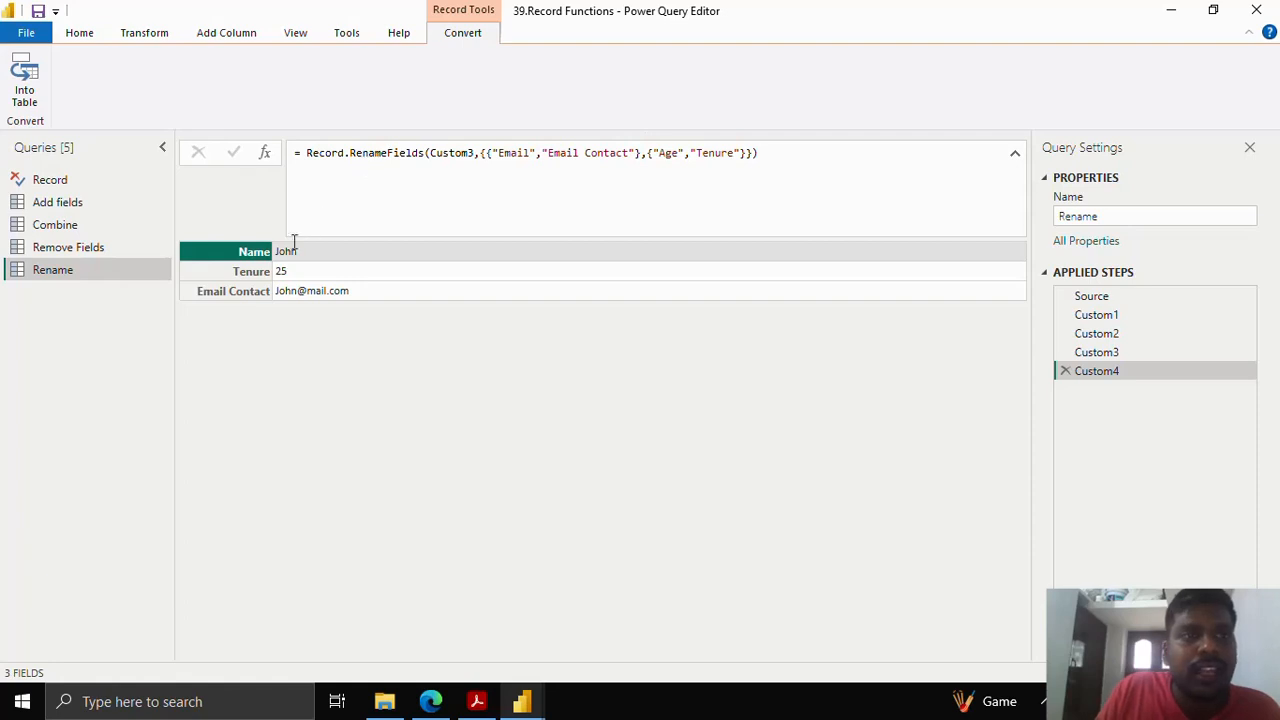
# - Create a Reorder query referencing Rename and add a new step, selecting its Custom4 reference
pyautogui.rightClick(106, 273)
pyautogui.click(165, 443)
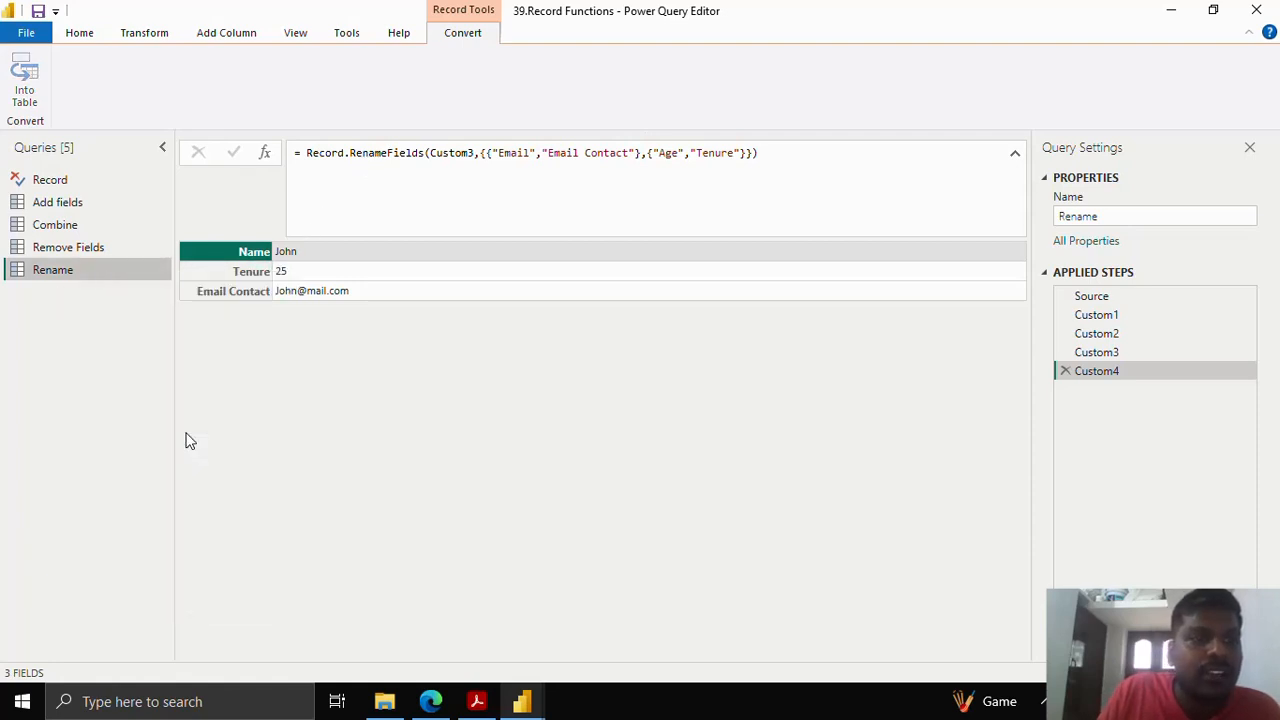
pyautogui.moveTo(1120, 224); pyautogui.dragTo(1051, 224)
pyautogui.write('R')
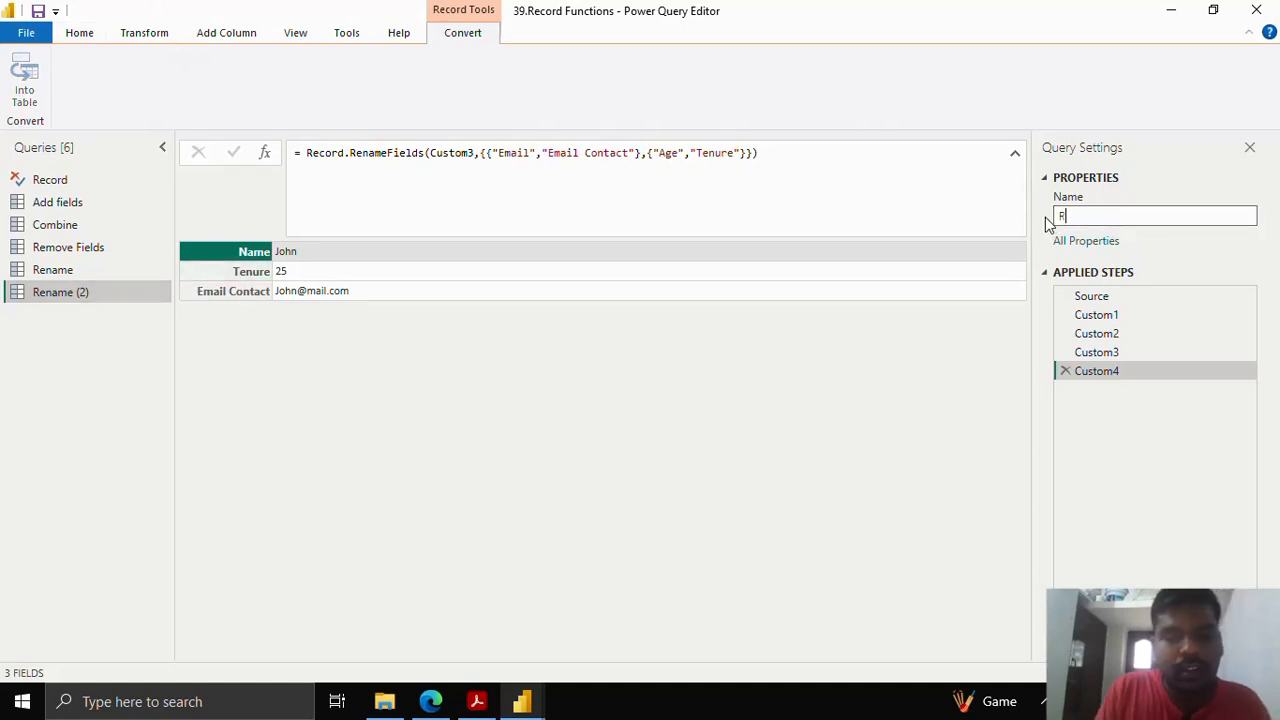
pyautogui.write('eorder')
pyautogui.press('Return')
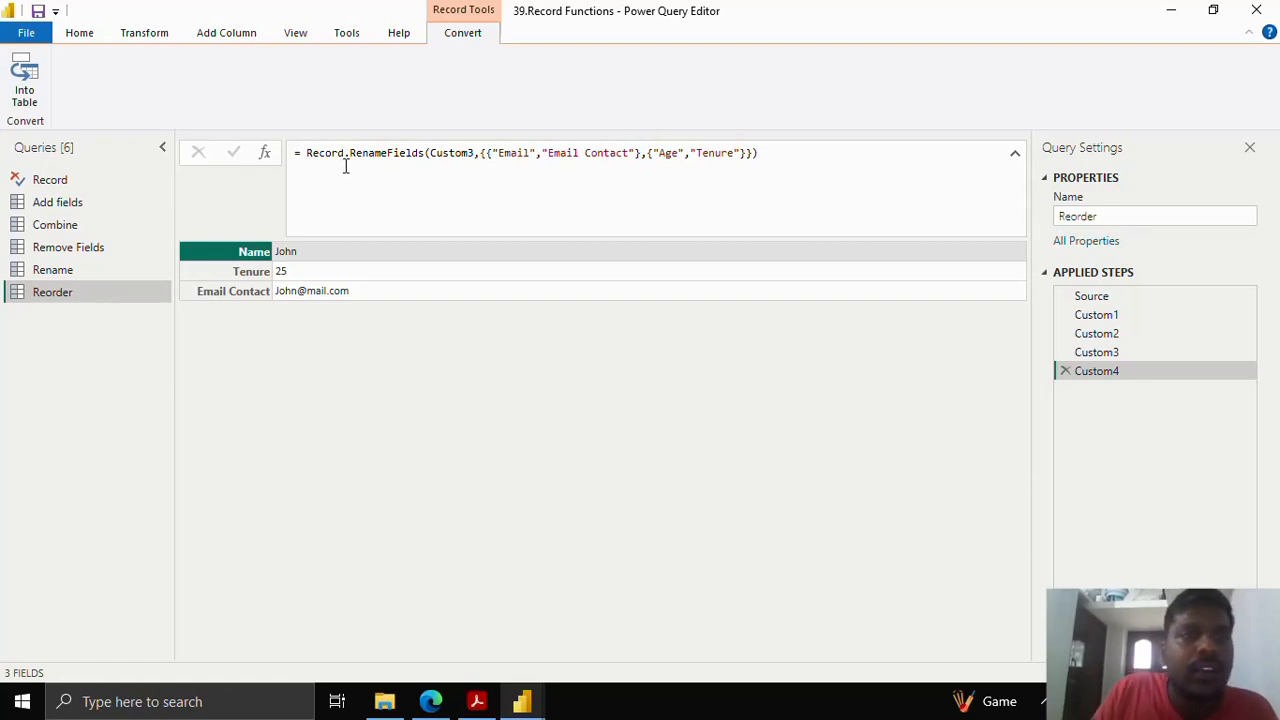
pyautogui.click(264, 155)
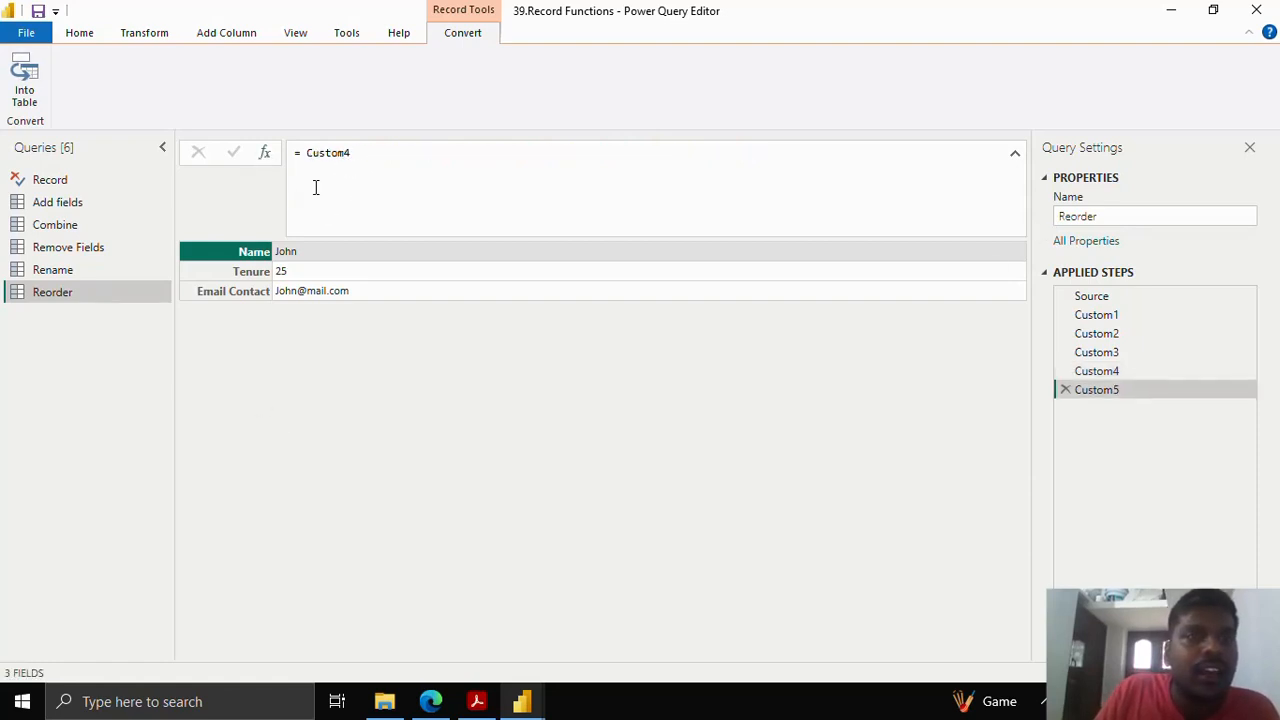
pyautogui.moveTo(311, 153); pyautogui.dragTo(371, 153)
# - Start the Custom5 formula as Record.ReorderFields(Custom4, removing the duplicated Record prefix
pyautogui.write('R')
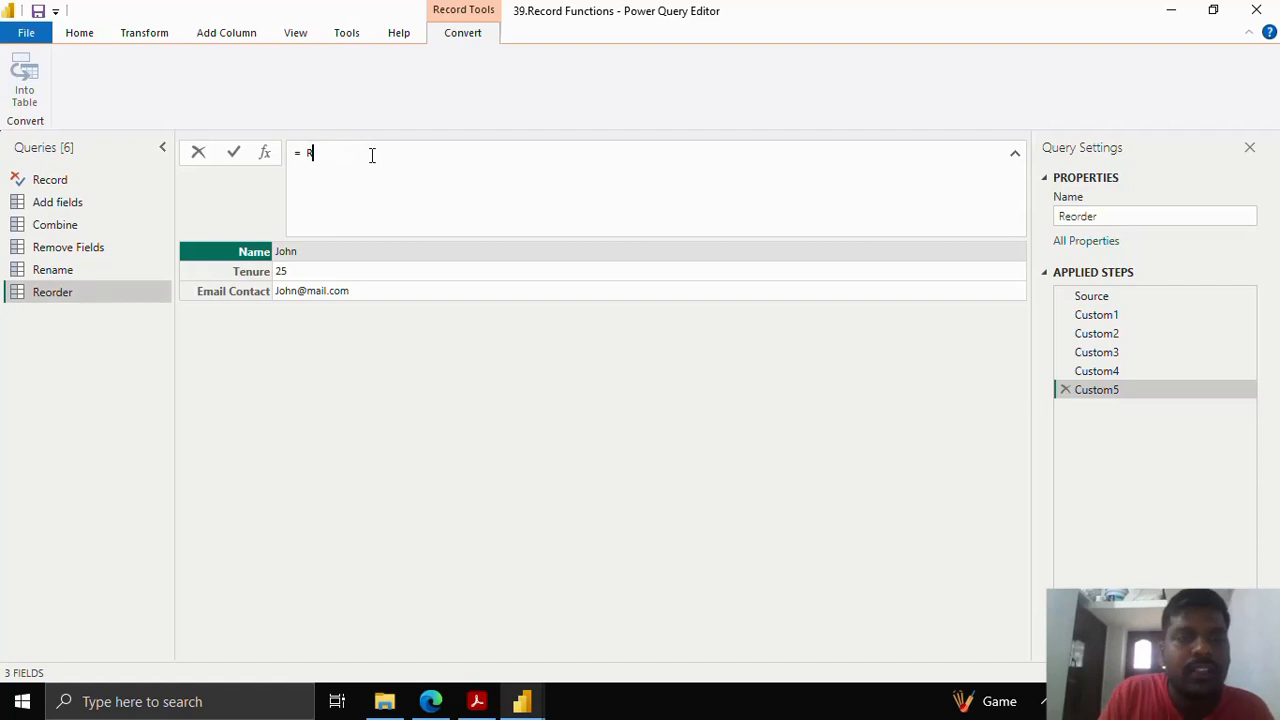
pyautogui.write('ecord')
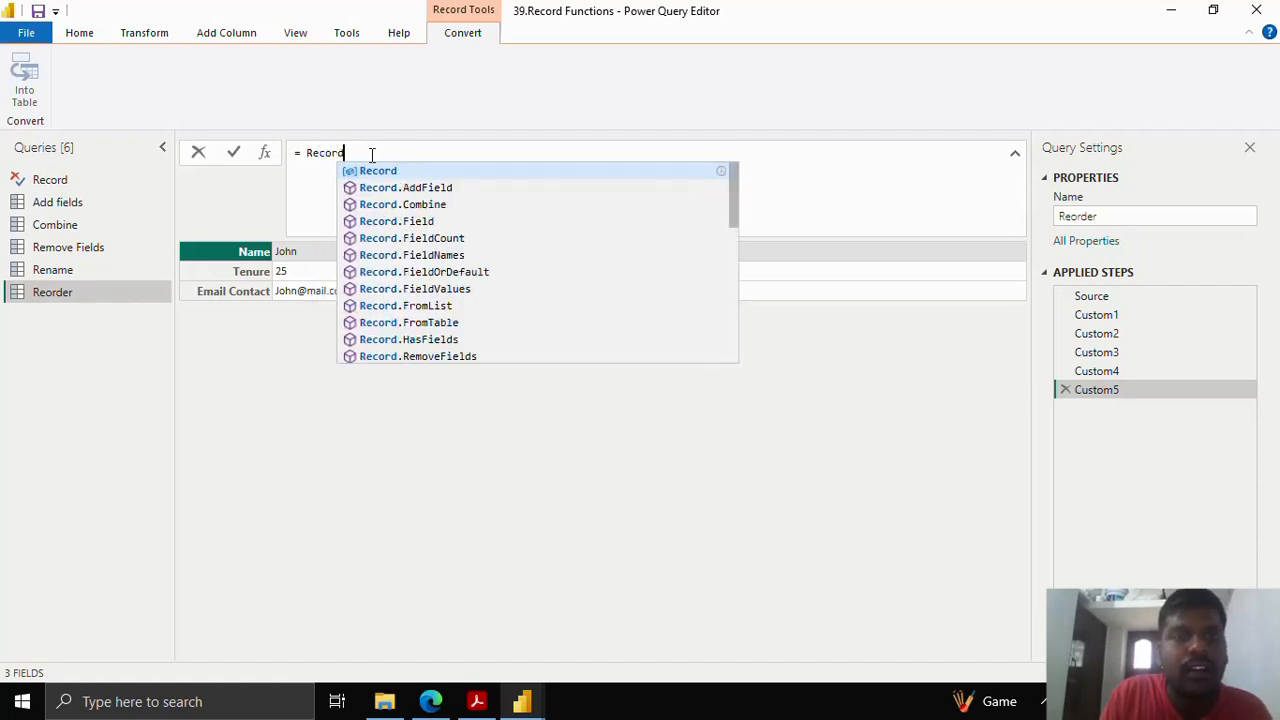
pyautogui.write('.reor')
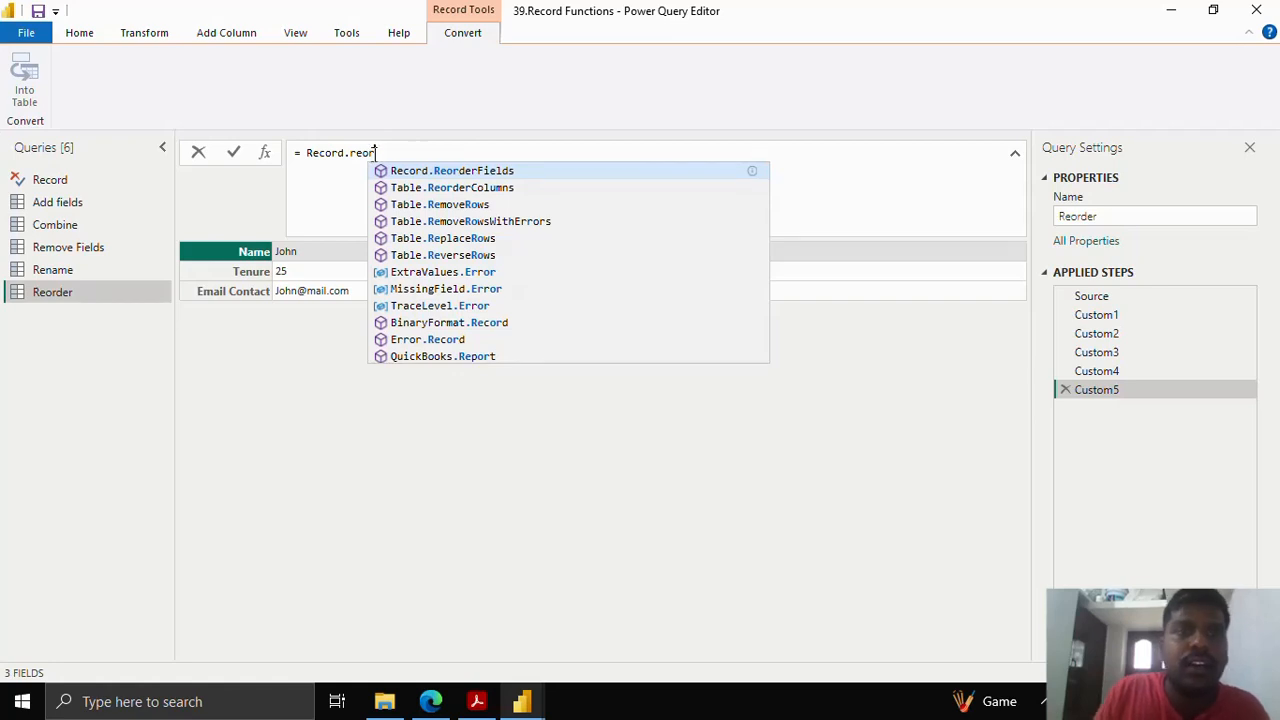
pyautogui.click(432, 174)
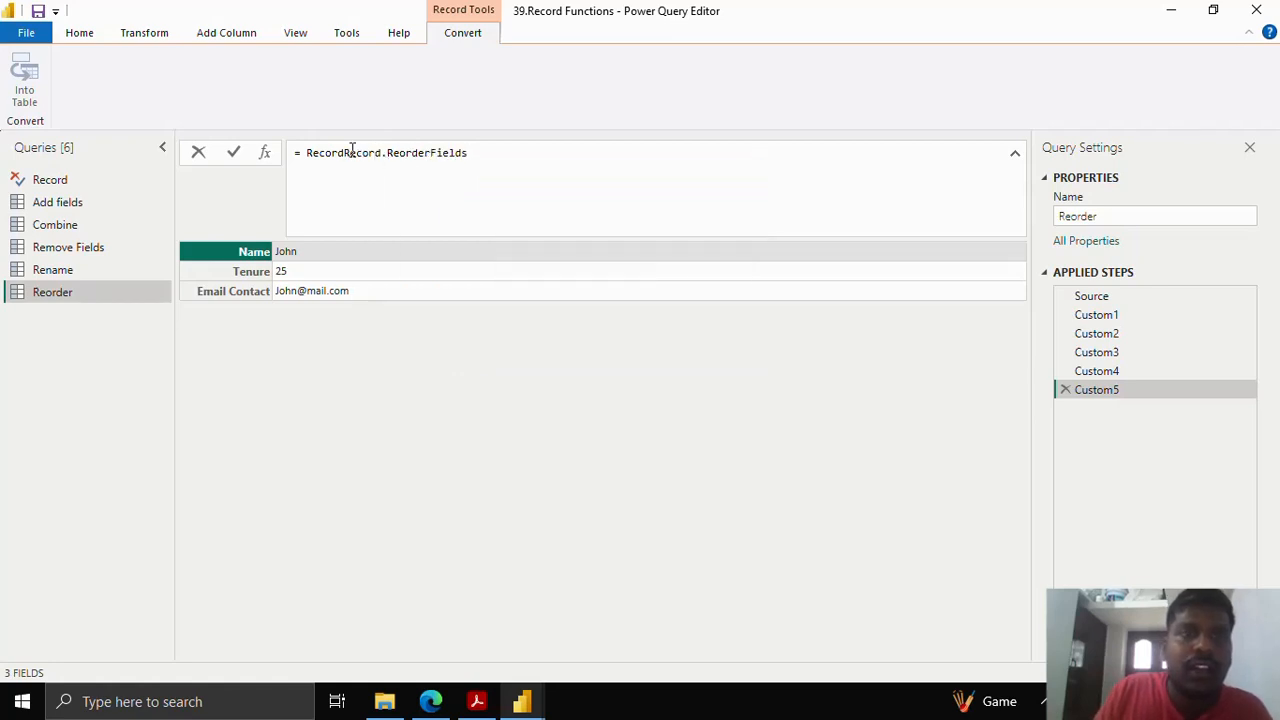
pyautogui.moveTo(343, 152); pyautogui.dragTo(305, 152)
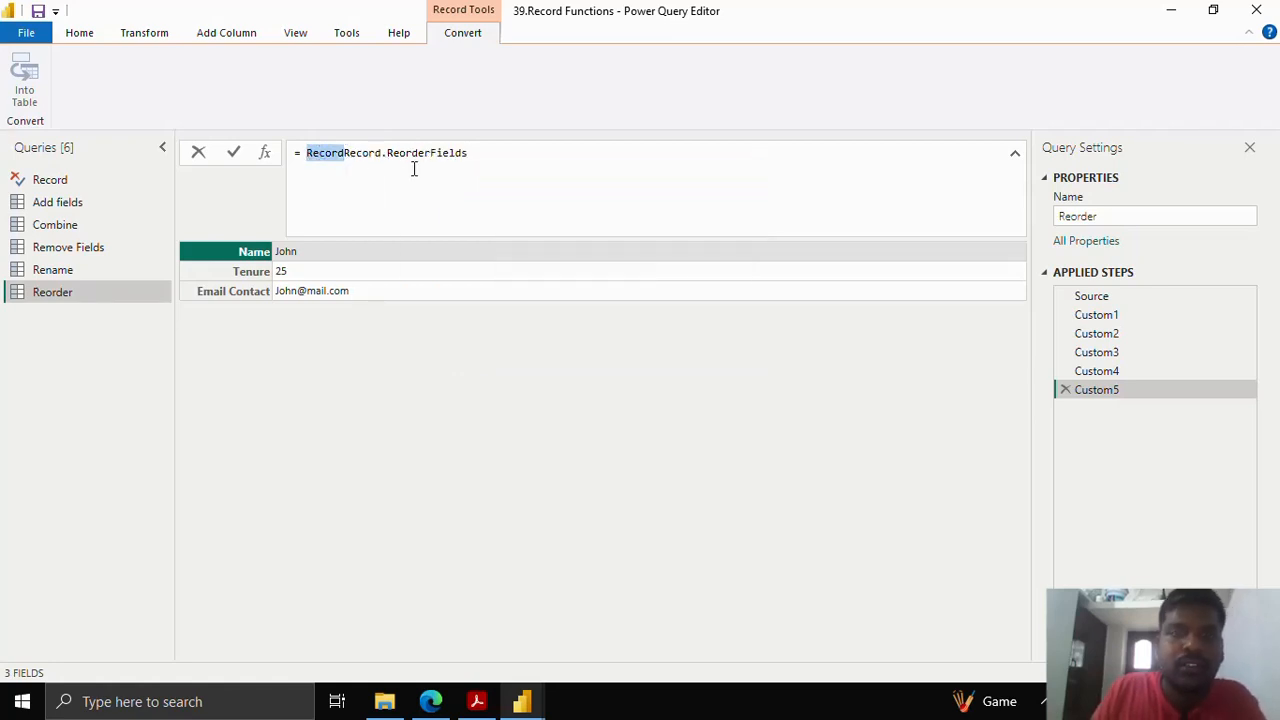
pyautogui.press('BackSpace')
pyautogui.write('(')
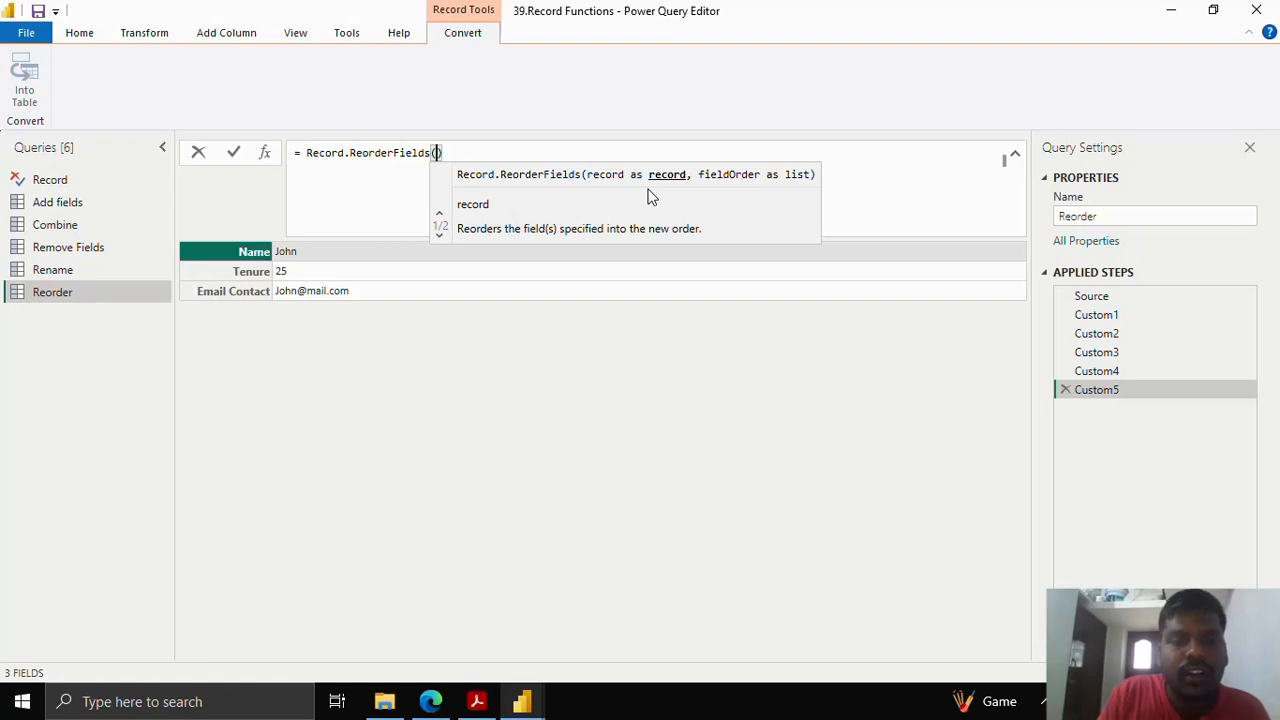
pyautogui.write('Custom')
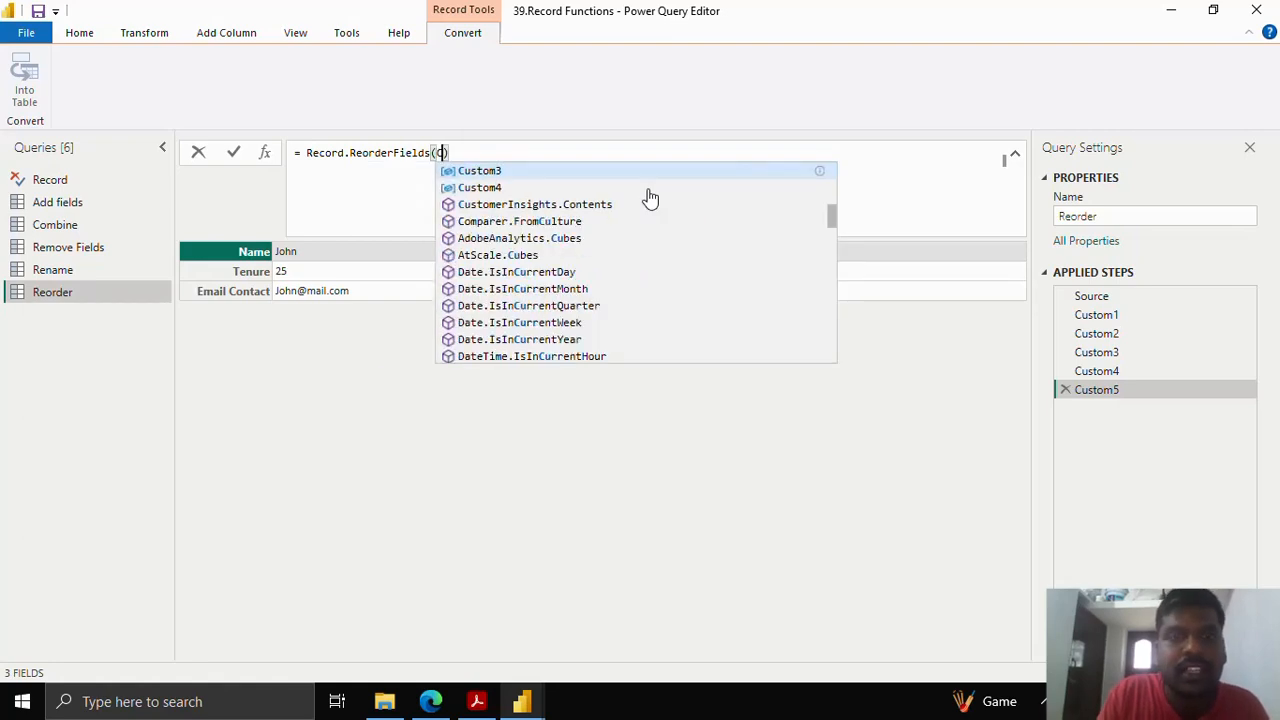
pyautogui.write('4')
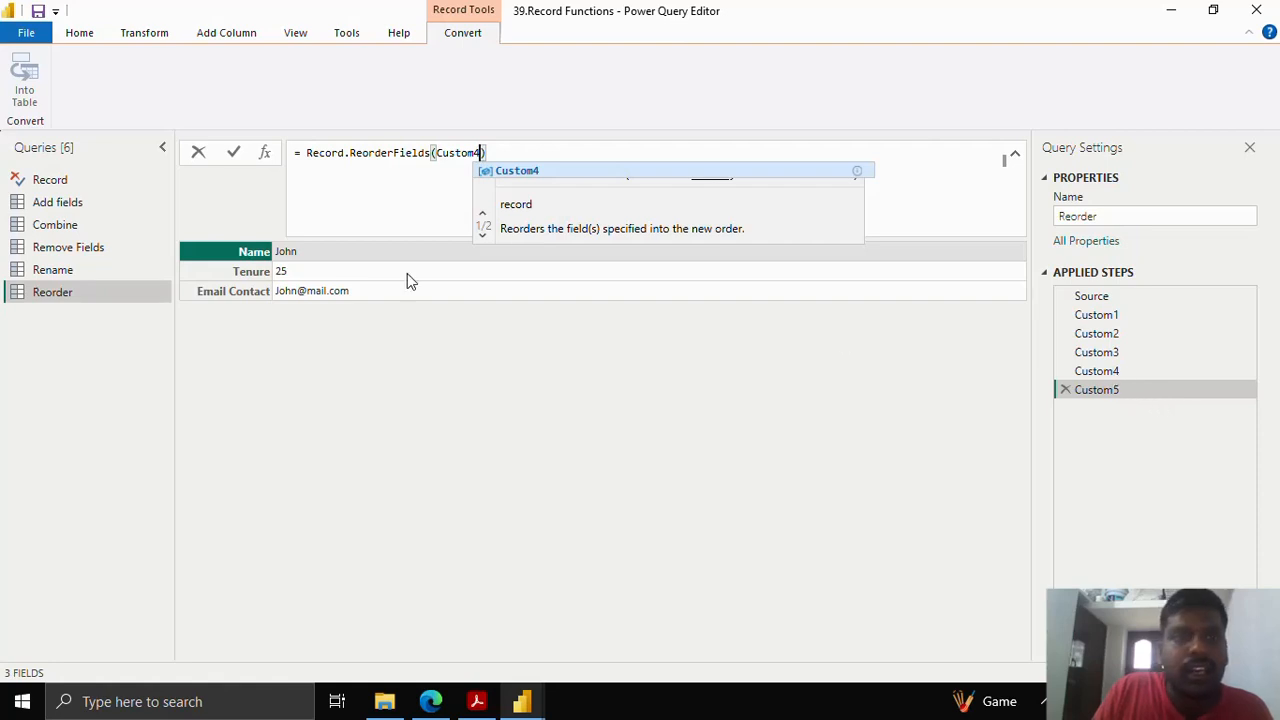
pyautogui.write(',')
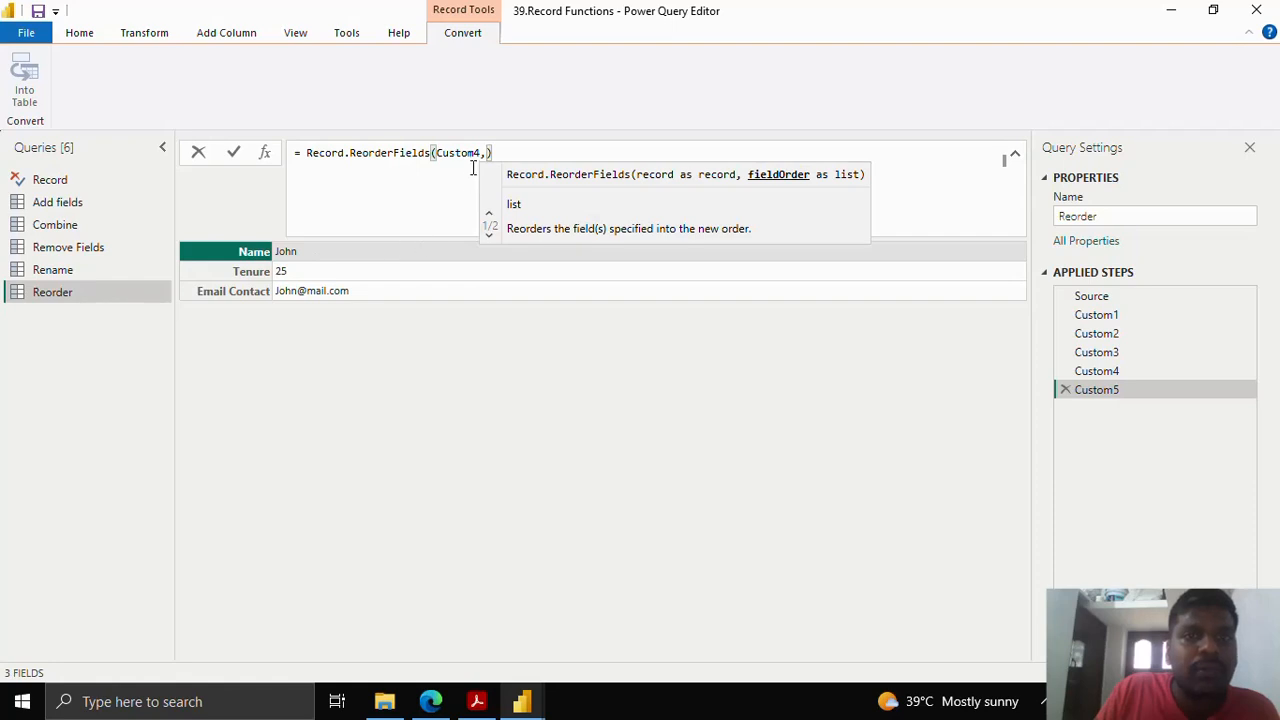
# - Finish it with the order {"Email Contact","Tenure","Name"}, commit, and highlight the order list
pyautogui.write('{')
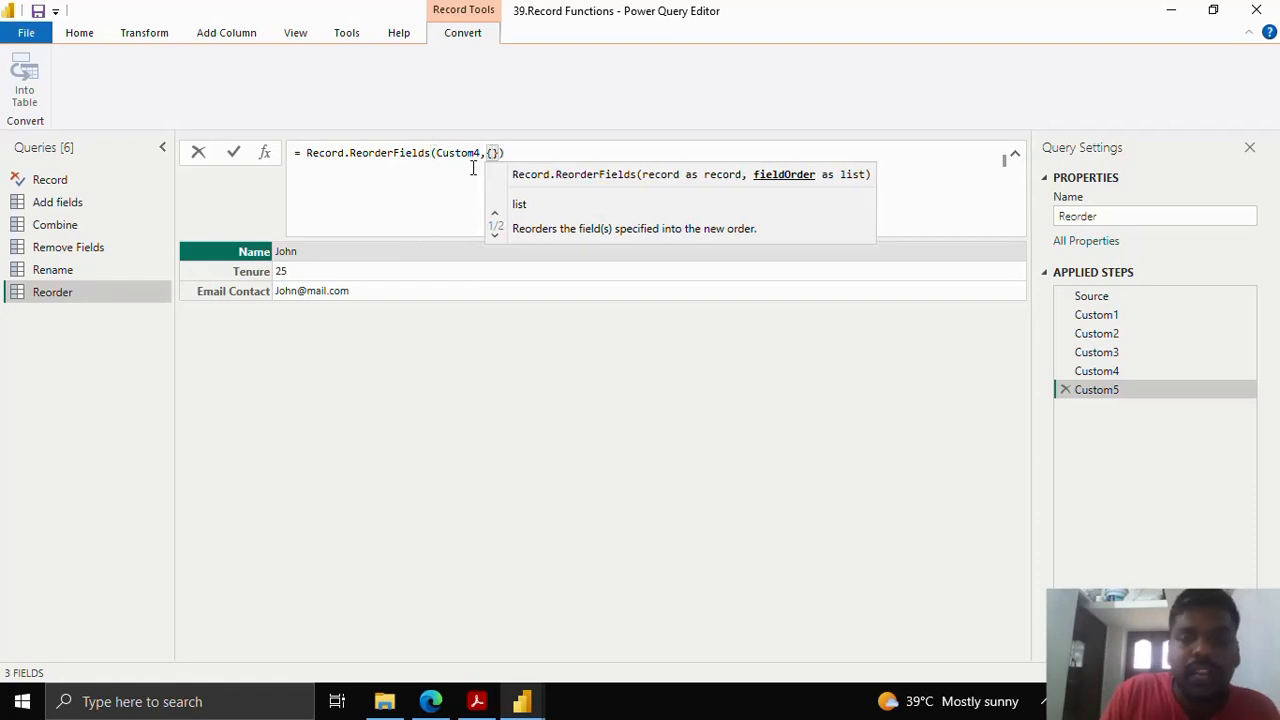
pyautogui.write('"')
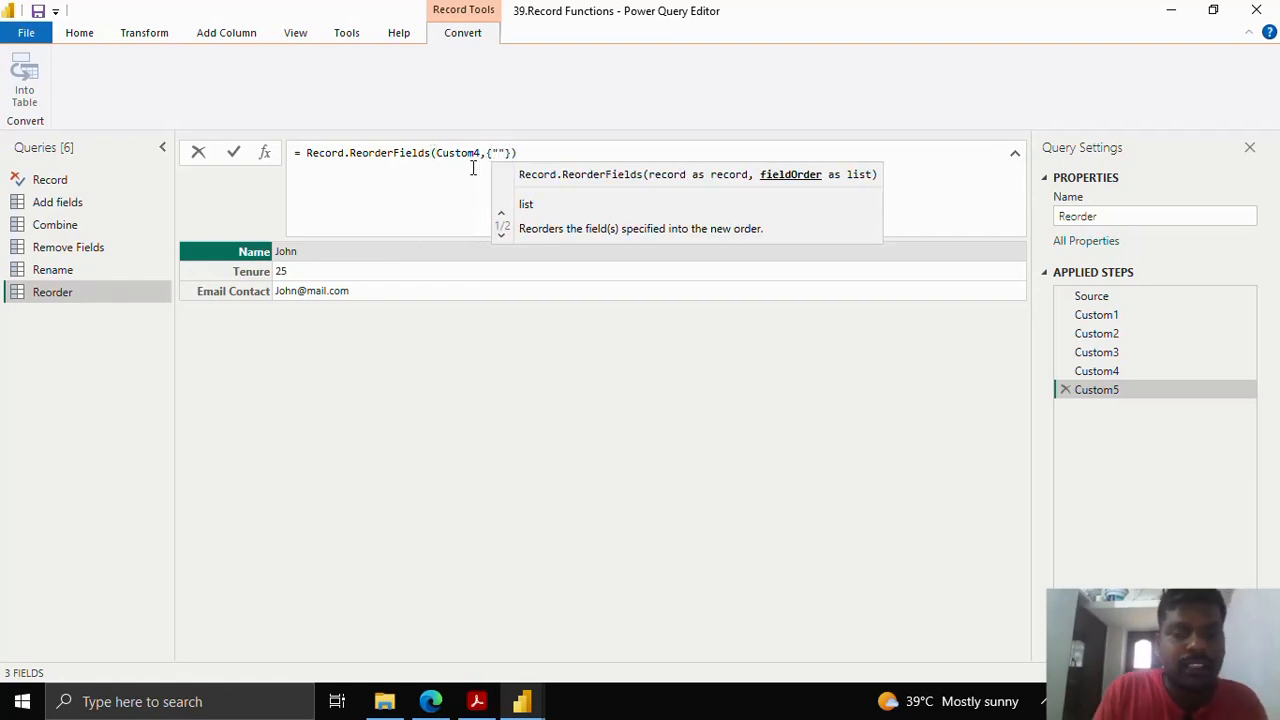
pyautogui.write('Email Cont')
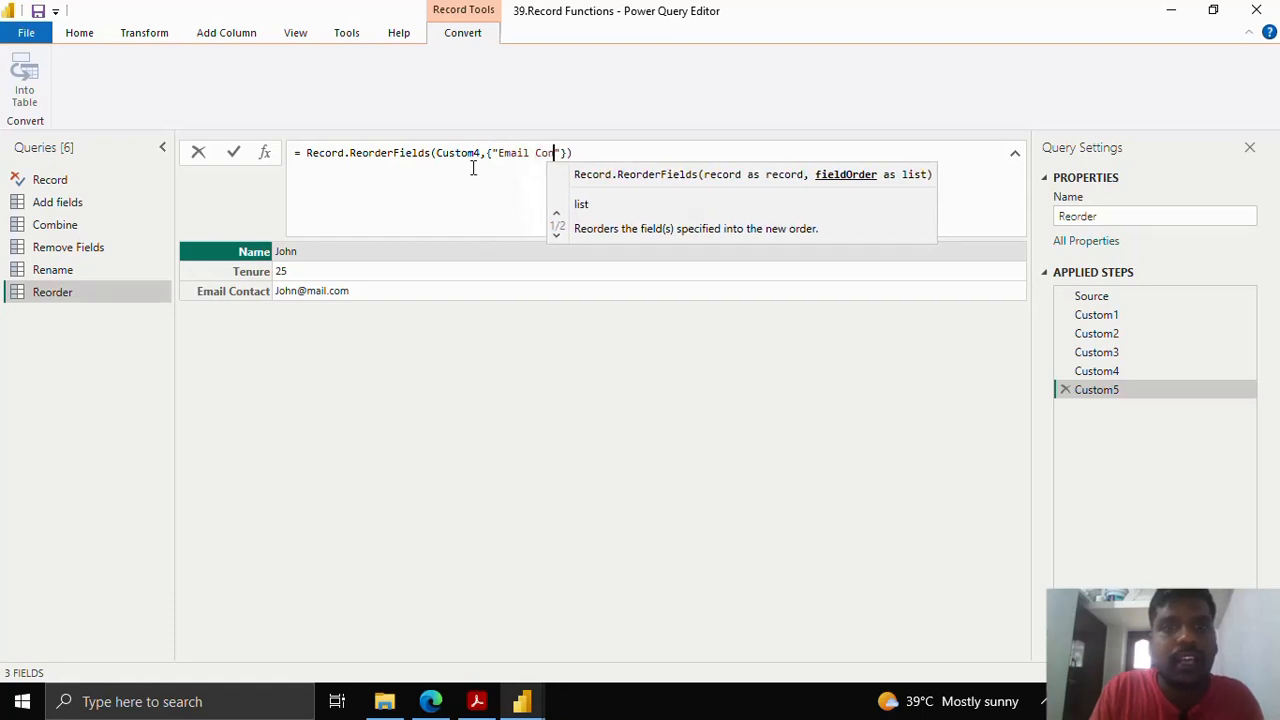
pyautogui.press('BackSpace')
pyautogui.press('BackSpace')
pyautogui.press('BackSpace')
pyautogui.press('BackSpace')
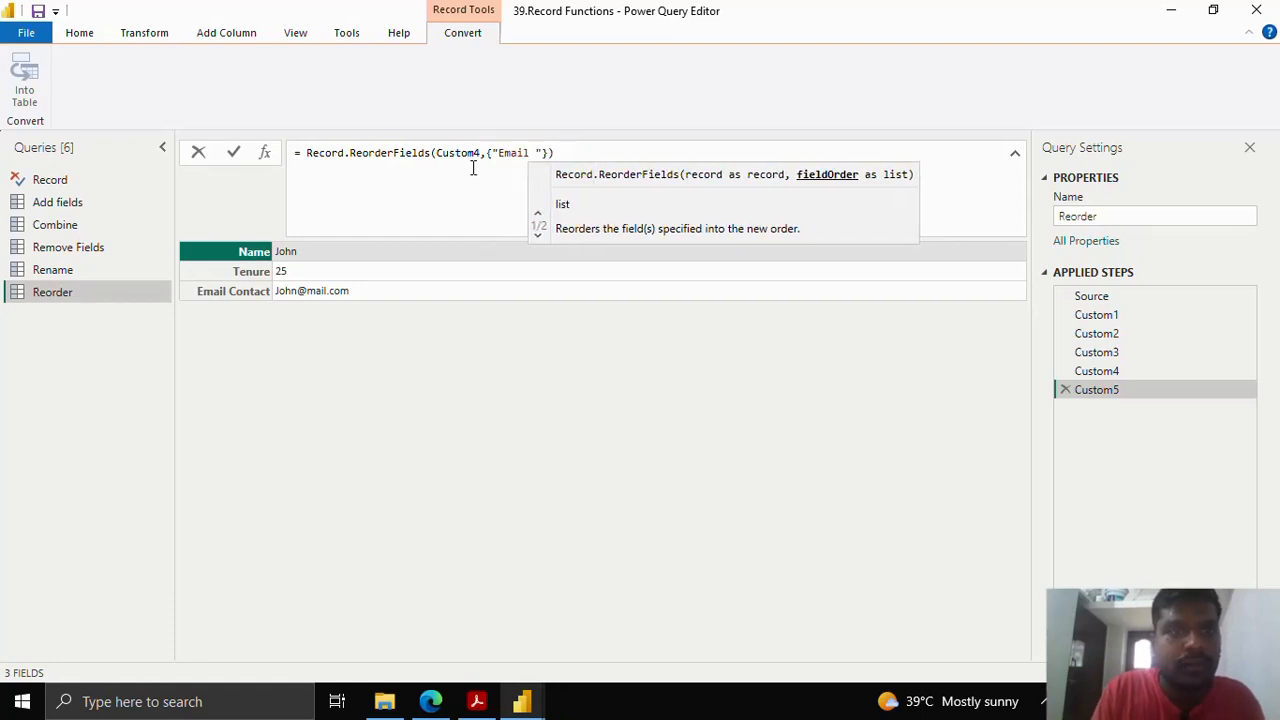
pyautogui.write('Contact')
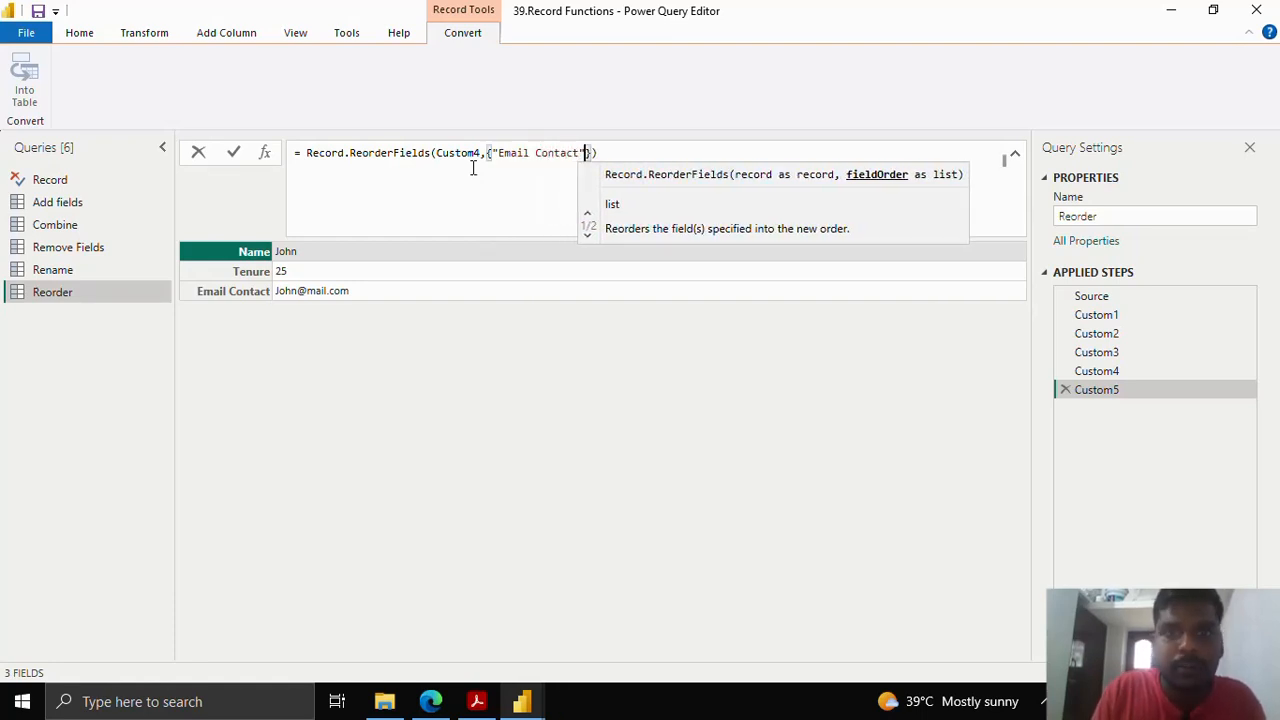
pyautogui.write('","T')
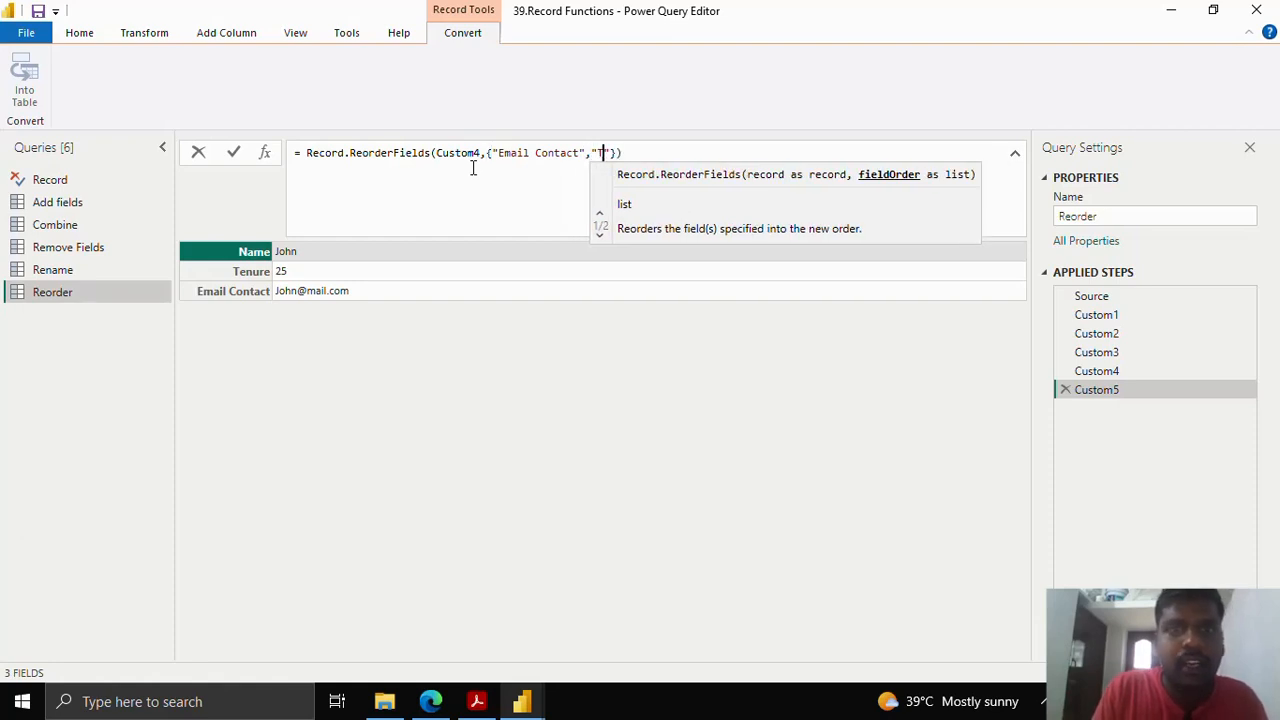
pyautogui.write('enure",')
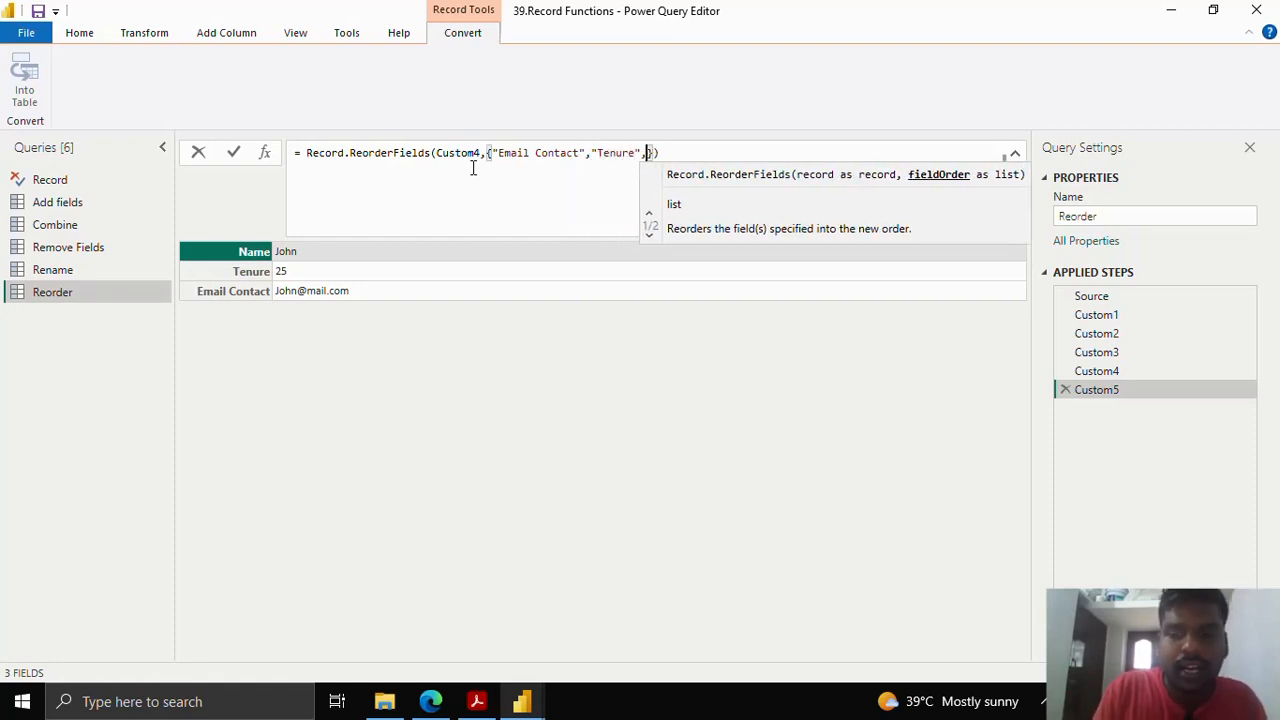
pyautogui.write('"Name"')
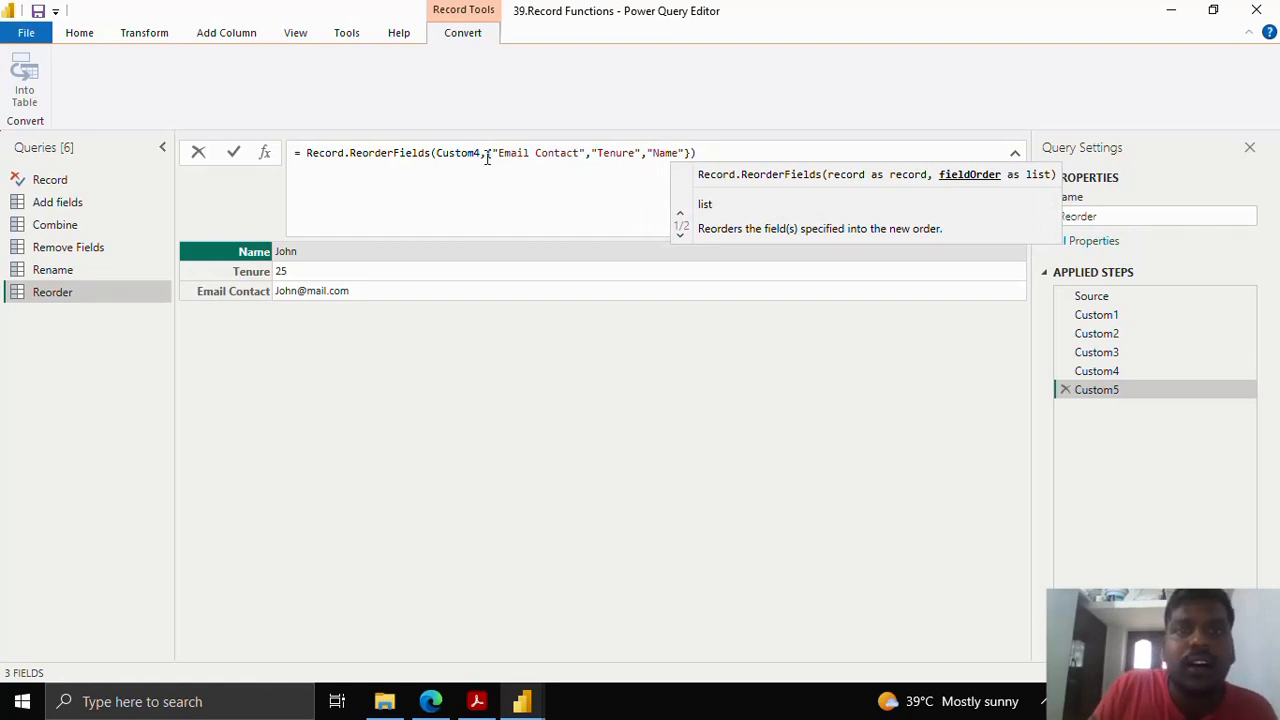
pyautogui.moveTo(487, 157); pyautogui.dragTo(697, 153)
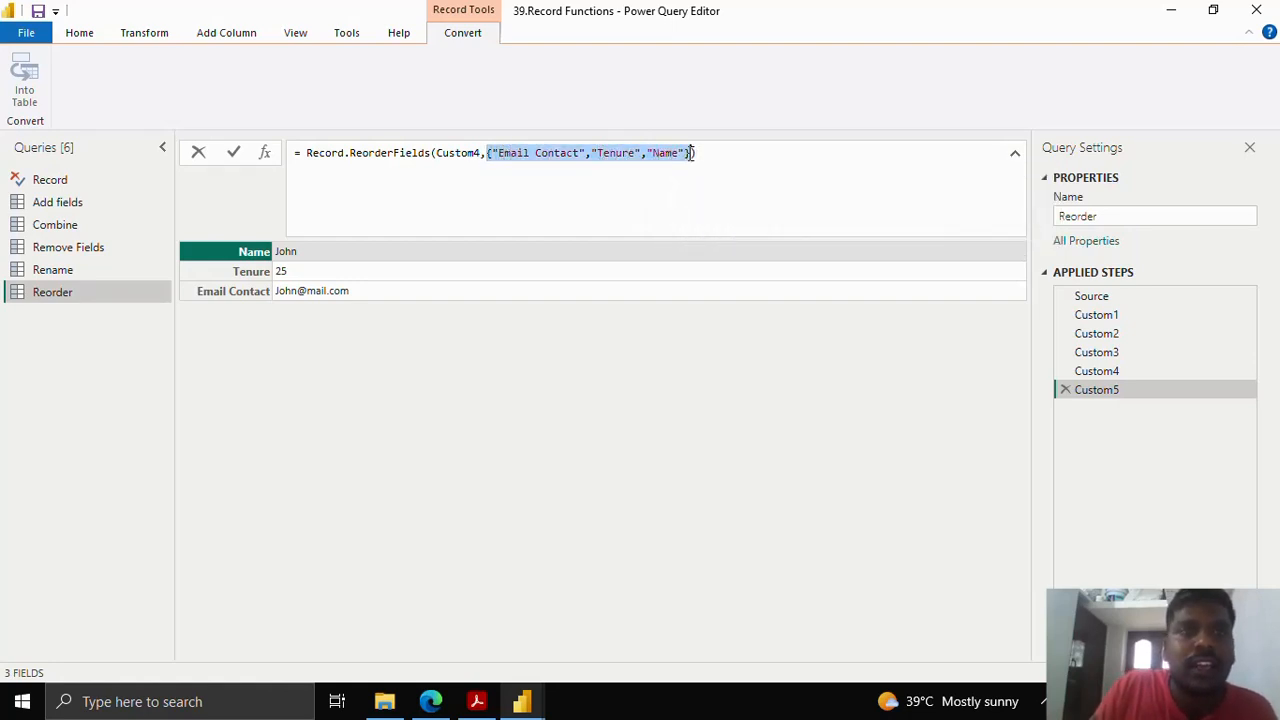
pyautogui.click(233, 152)
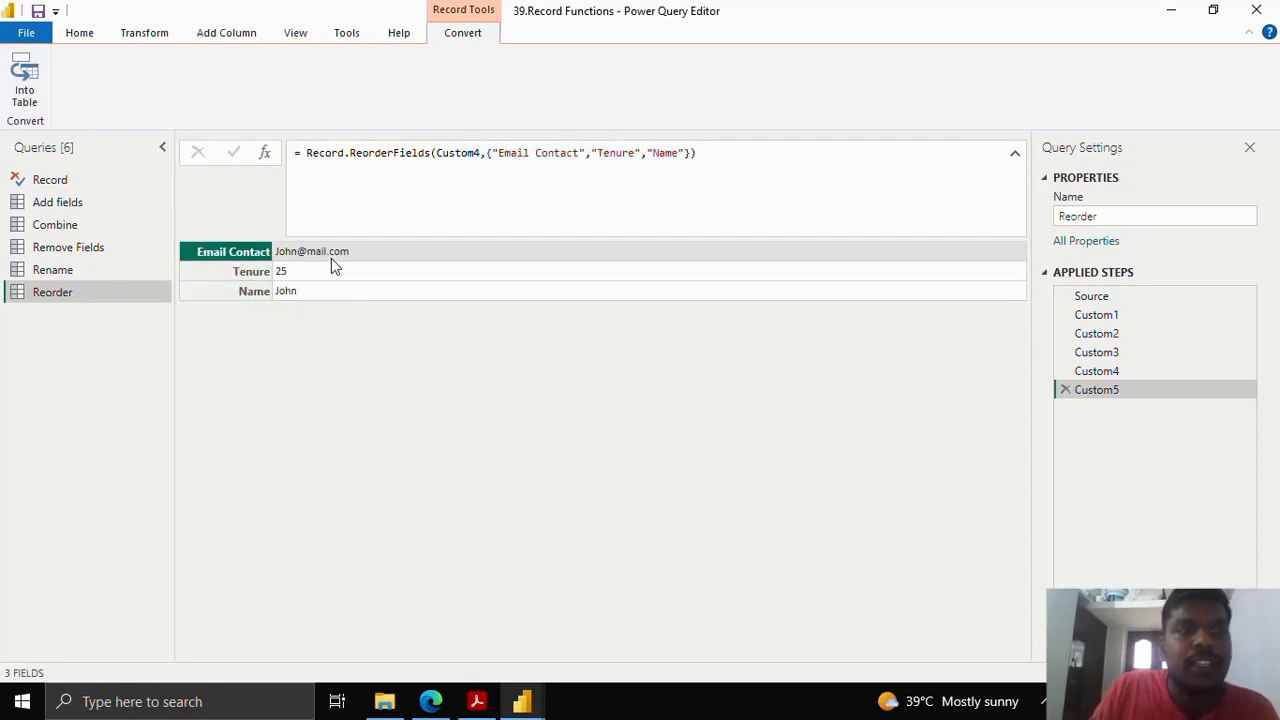
pyautogui.click(487, 154)
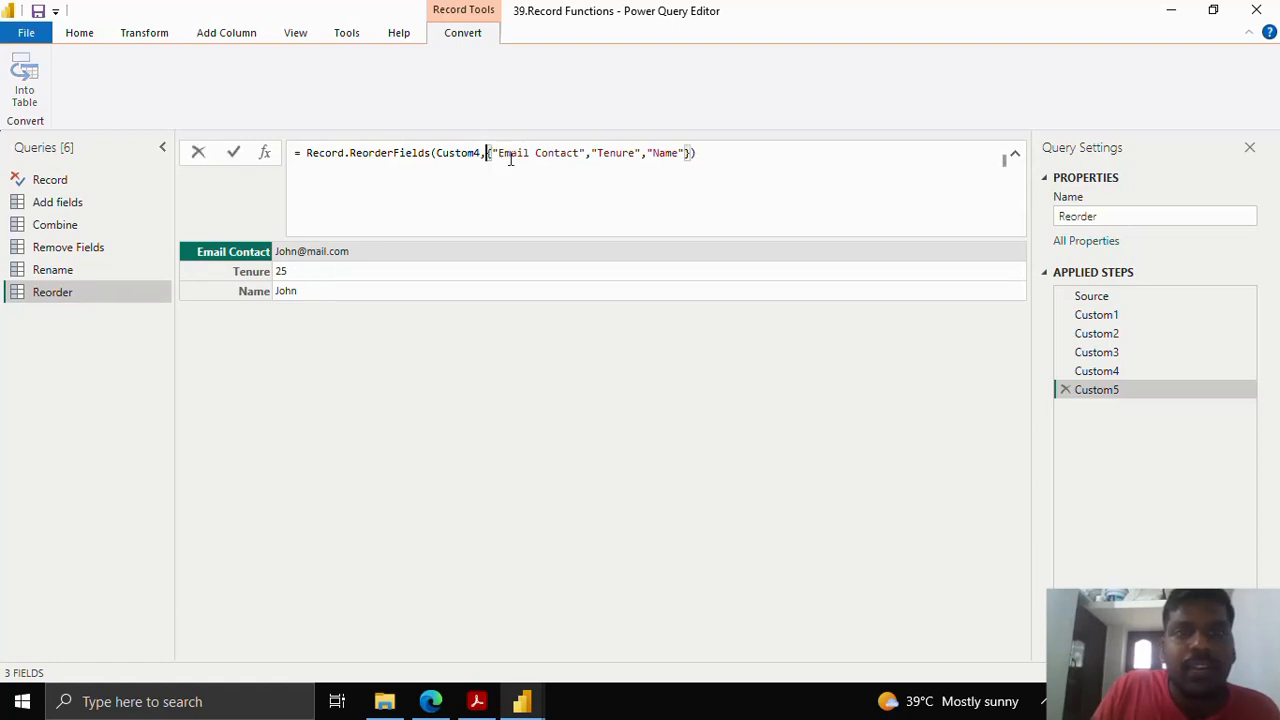
pyautogui.moveTo(487, 154); pyautogui.dragTo(690, 152)
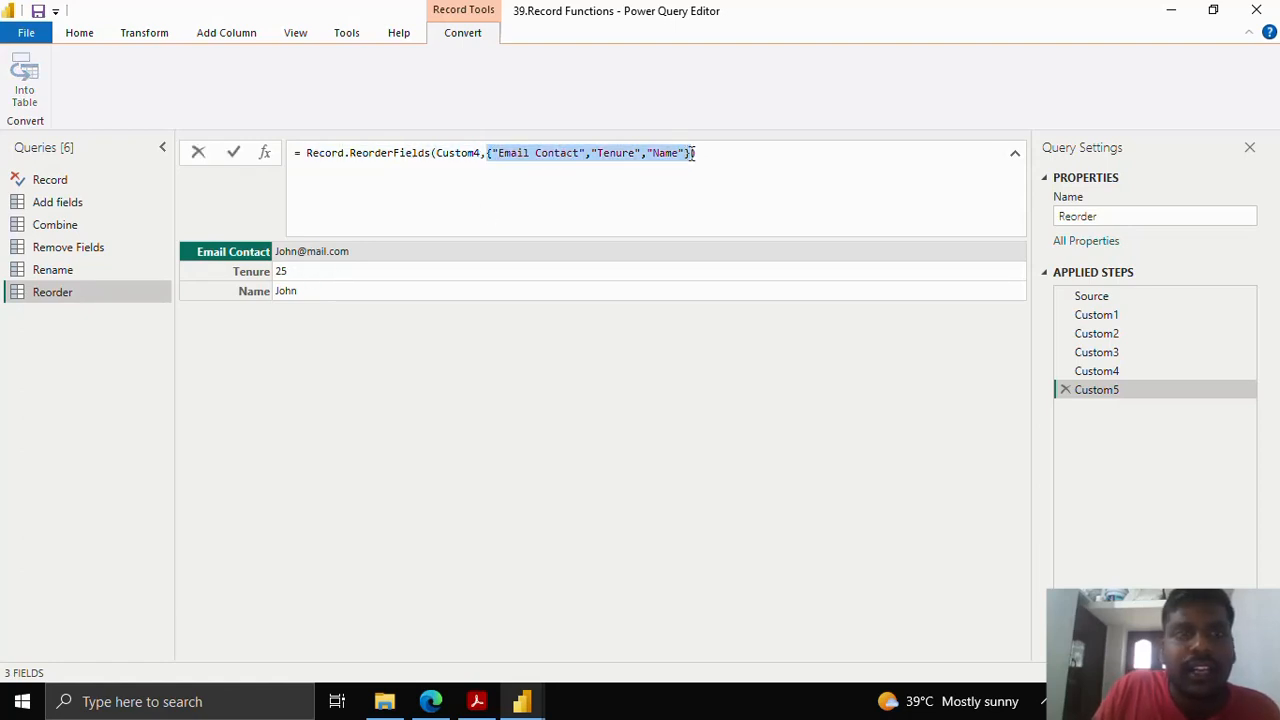
pyautogui.click(84, 184)
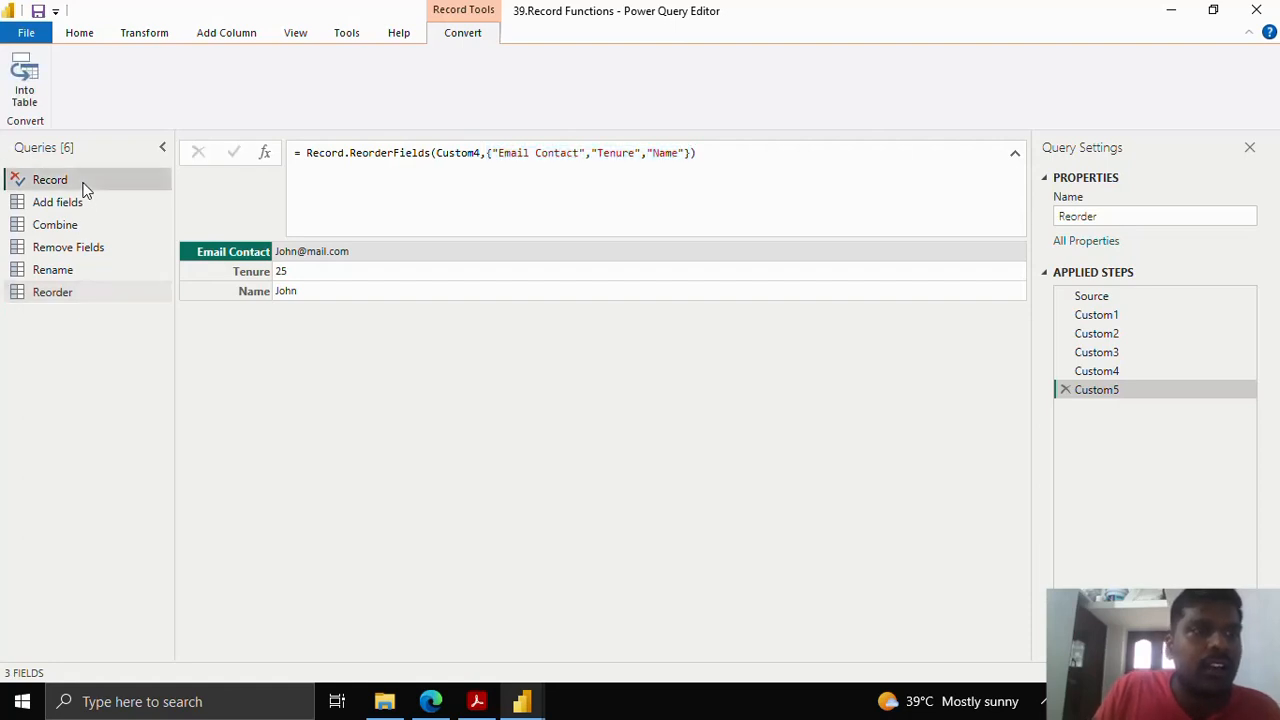
pyautogui.click(94, 203)
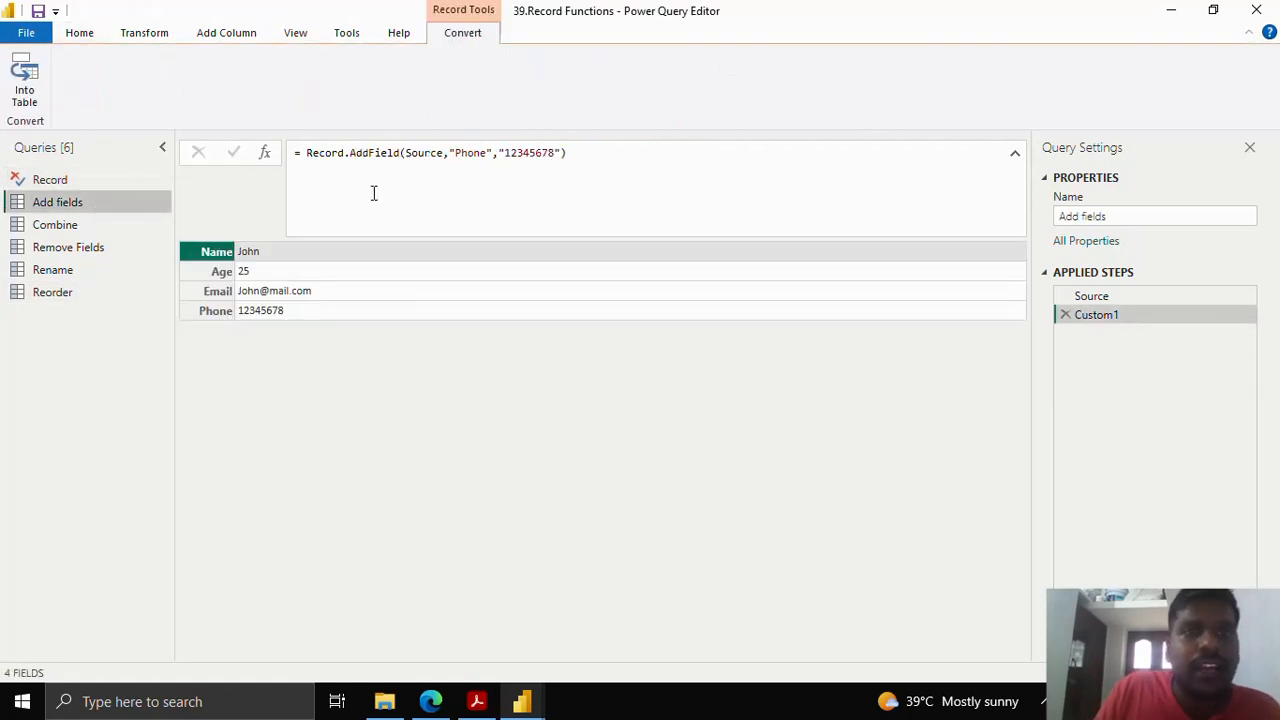
pyautogui.click(110, 224)
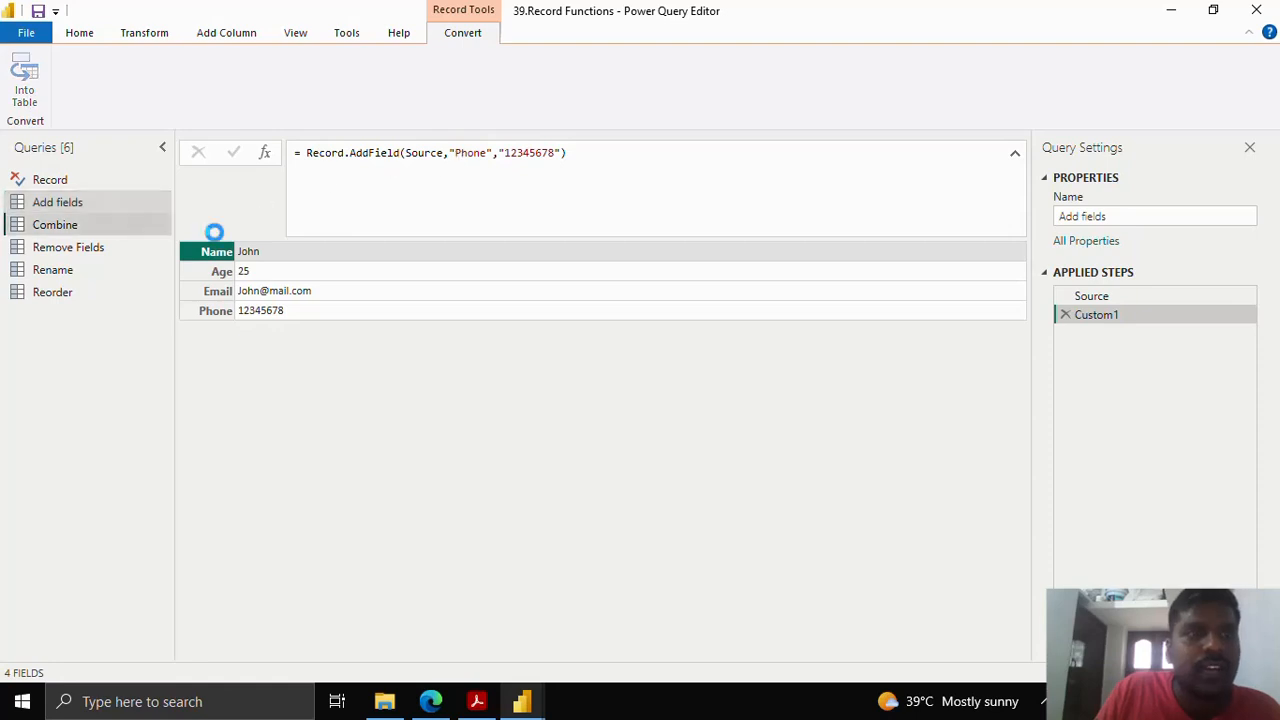
pyautogui.moveTo(316, 169); pyautogui.dragTo(436, 185)
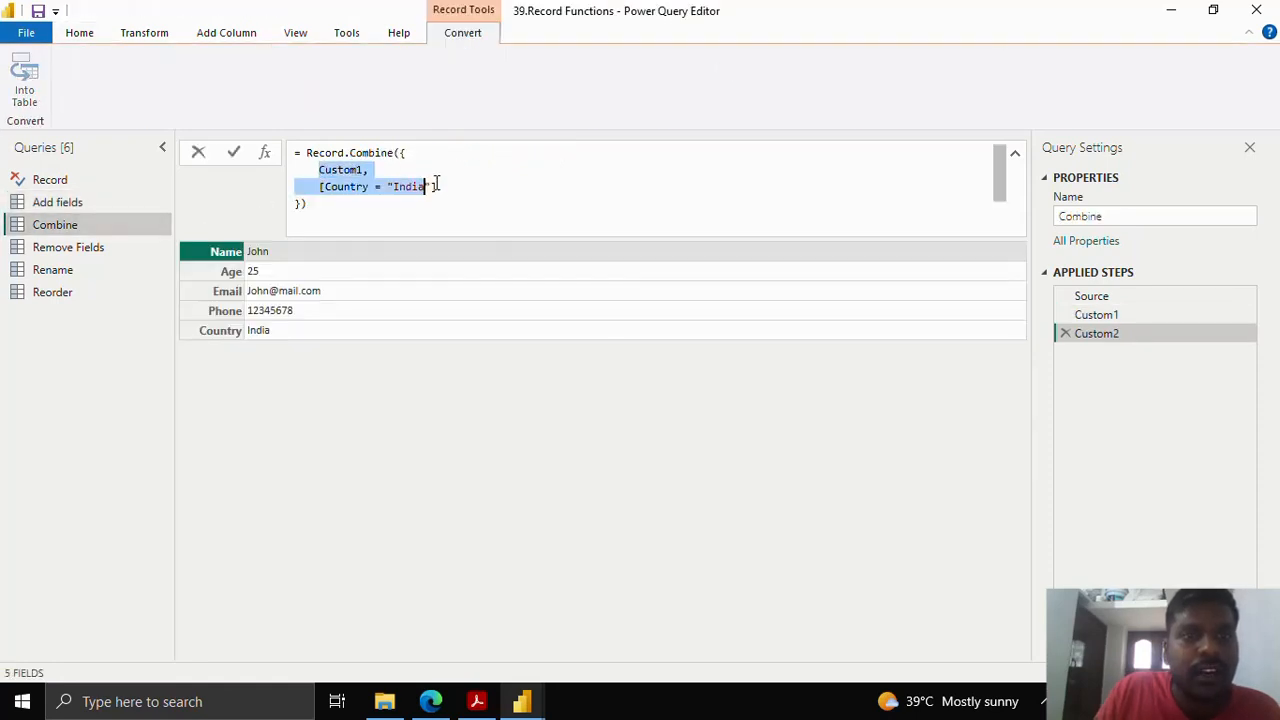
pyautogui.click(100, 247)
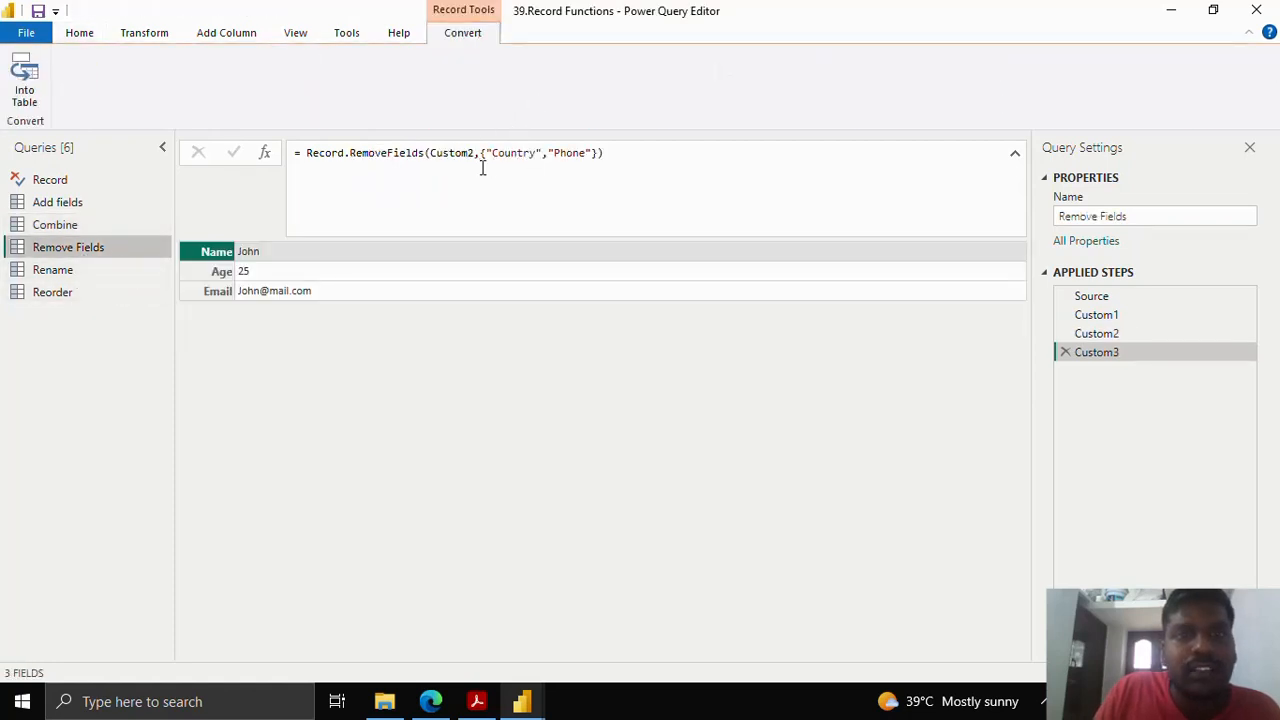
pyautogui.click(57, 269)
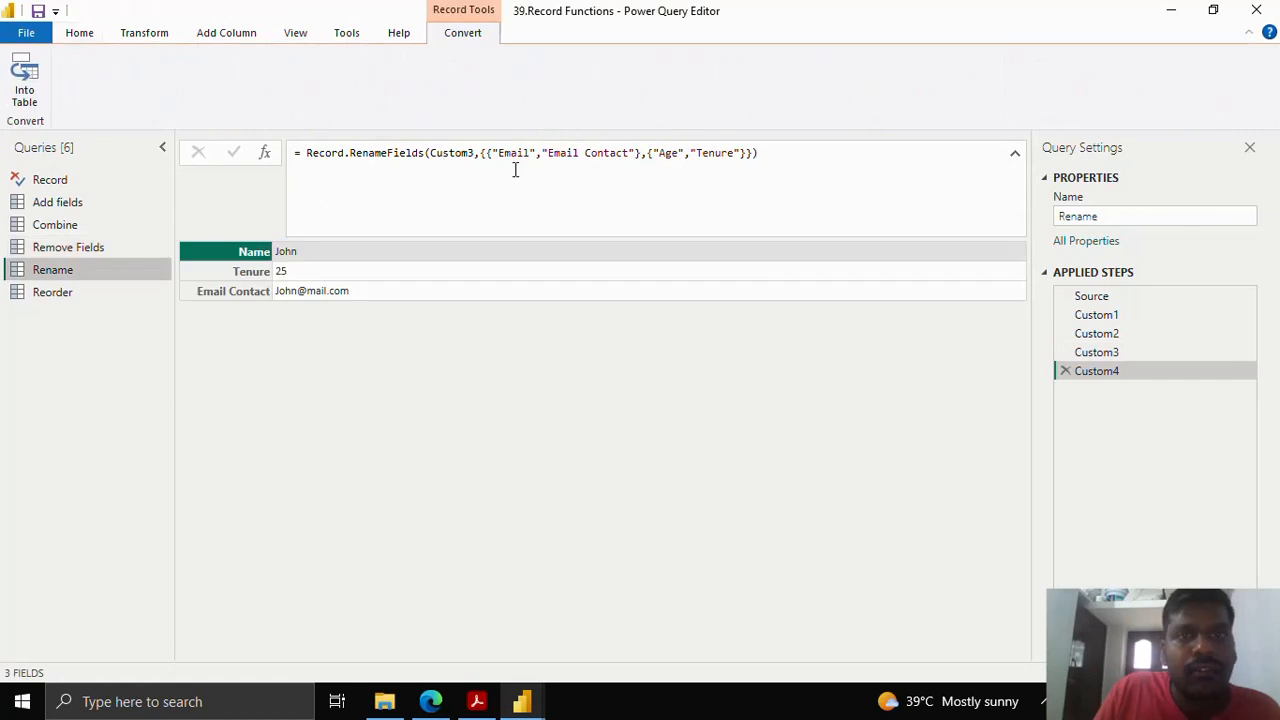
pyautogui.moveTo(482, 155); pyautogui.dragTo(712, 168)
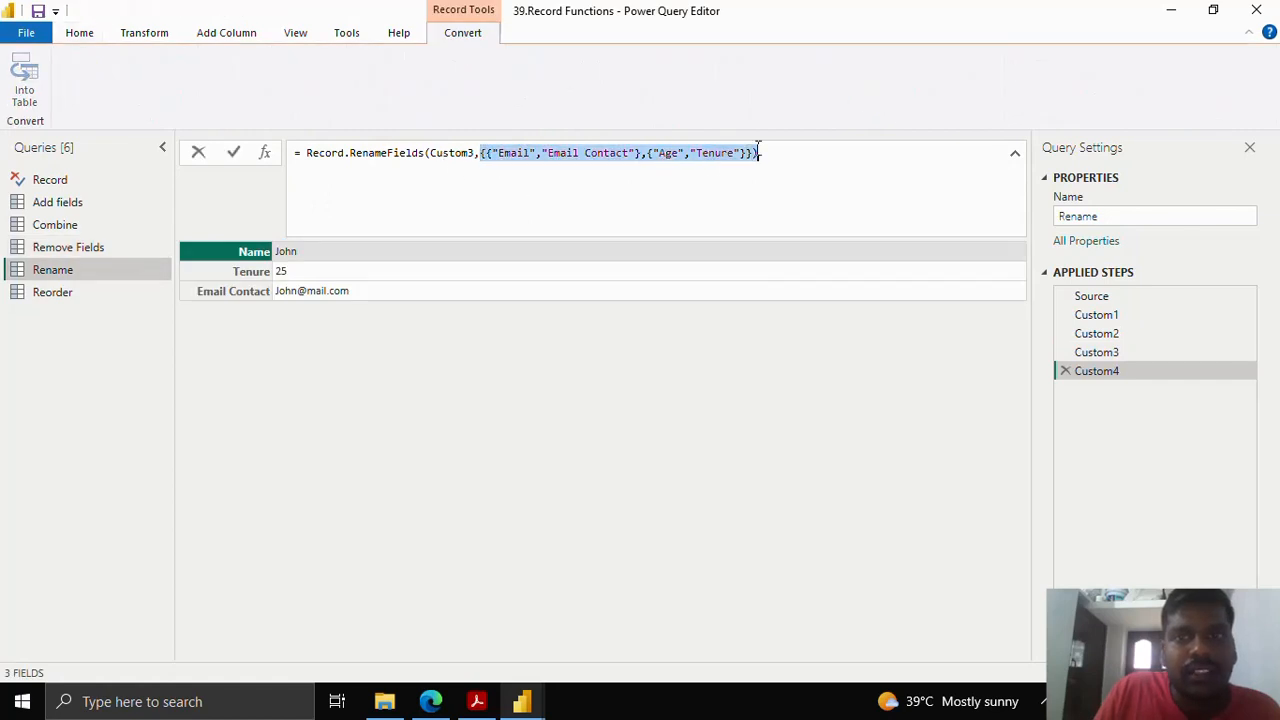
pyautogui.click(55, 292)
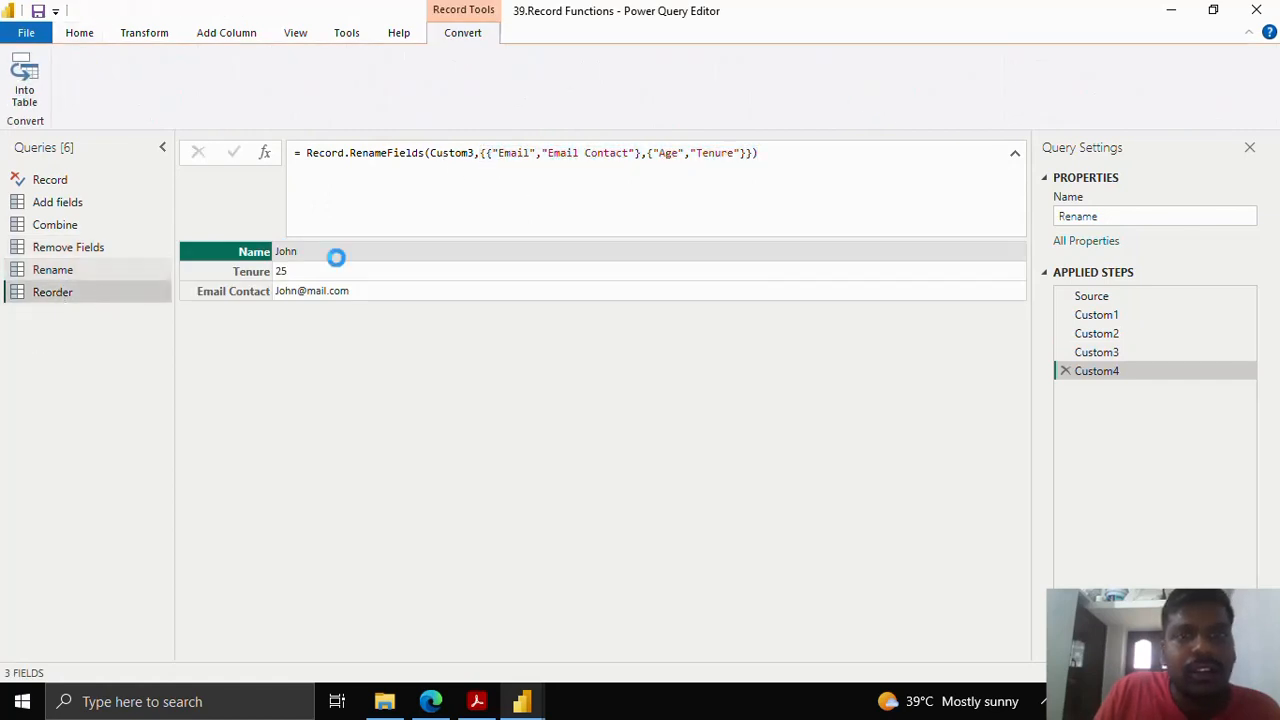